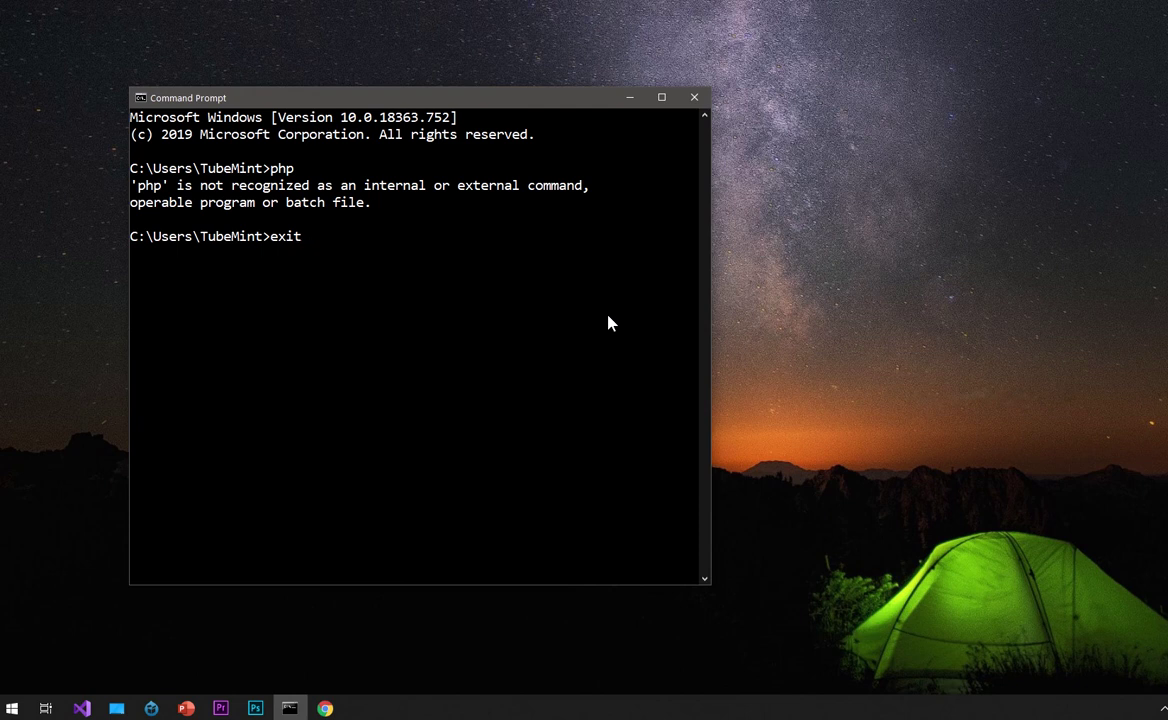
Check the system information window, then close it and the Command Prompt where php was unrecognized.
{"action": "key", "text": "super+Pause"}
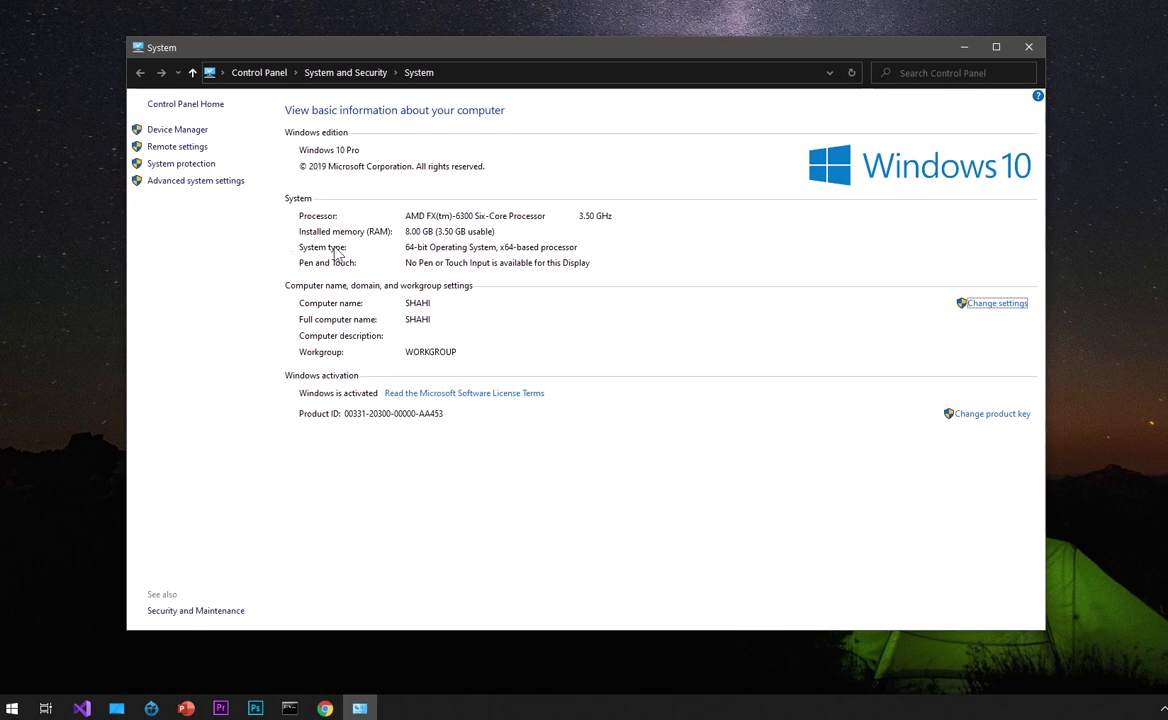
{"action": "left_click", "coordinate": [1028, 47]}
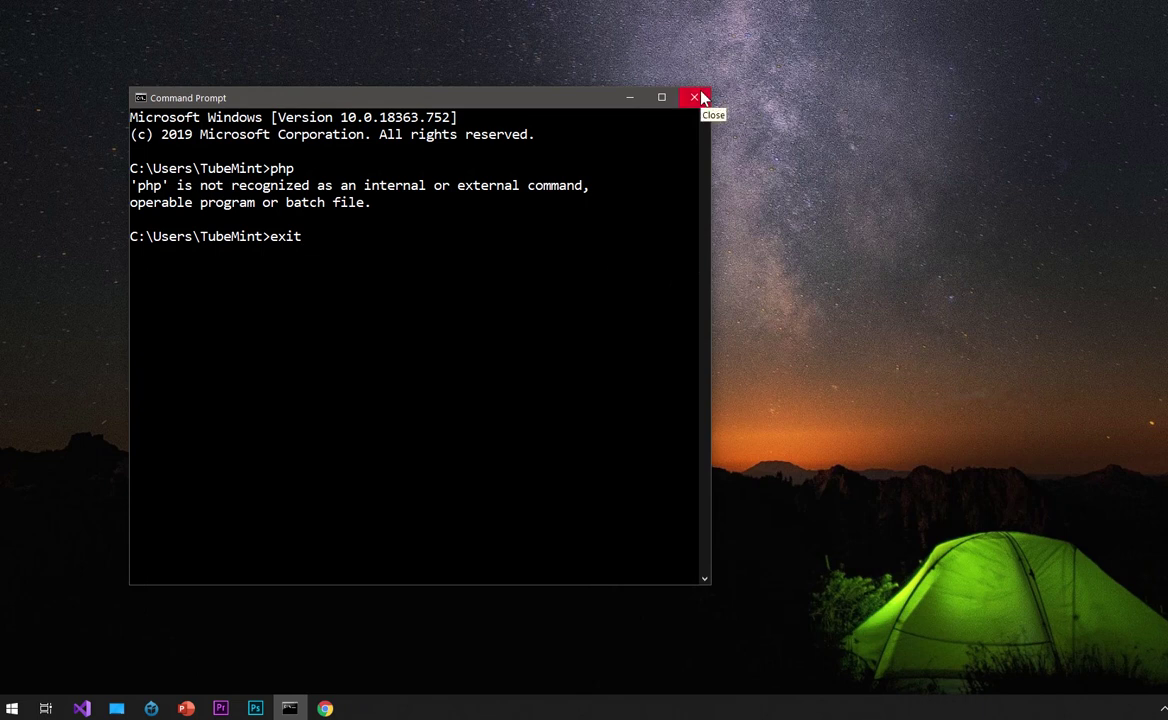
{"action": "left_click", "coordinate": [701, 97]}
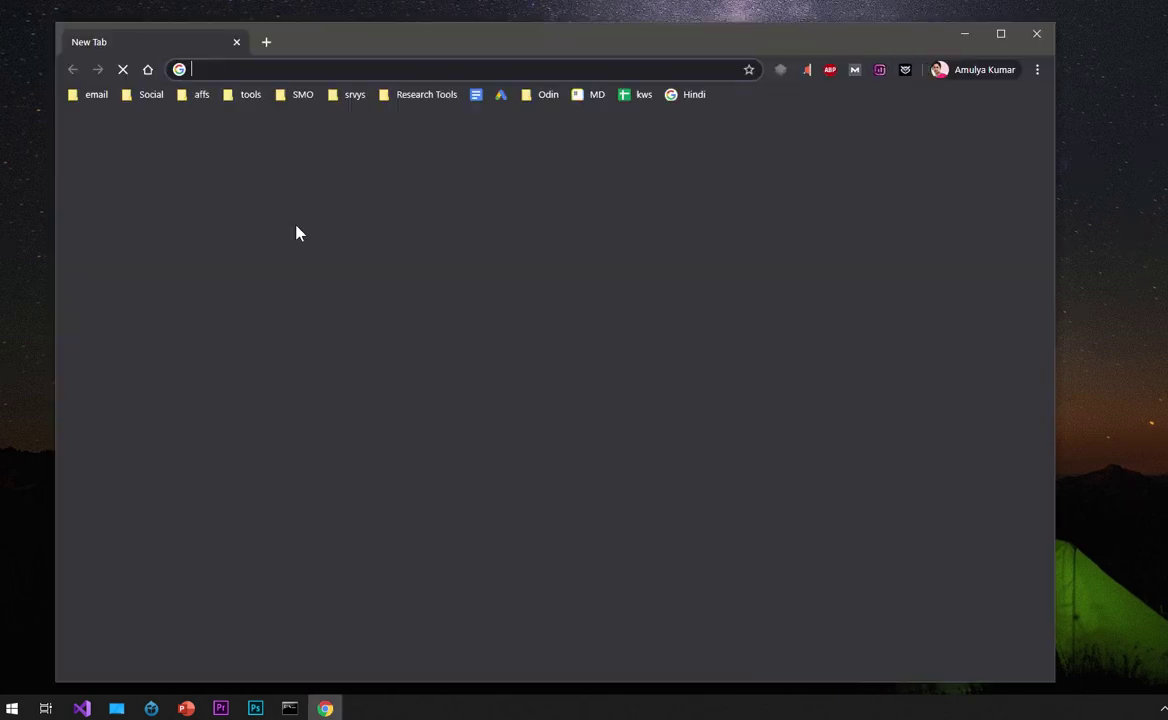
Load php.net and open its Downloads page listing Current Stable PHP 7.4.5.
{"action": "type", "text": "php"}
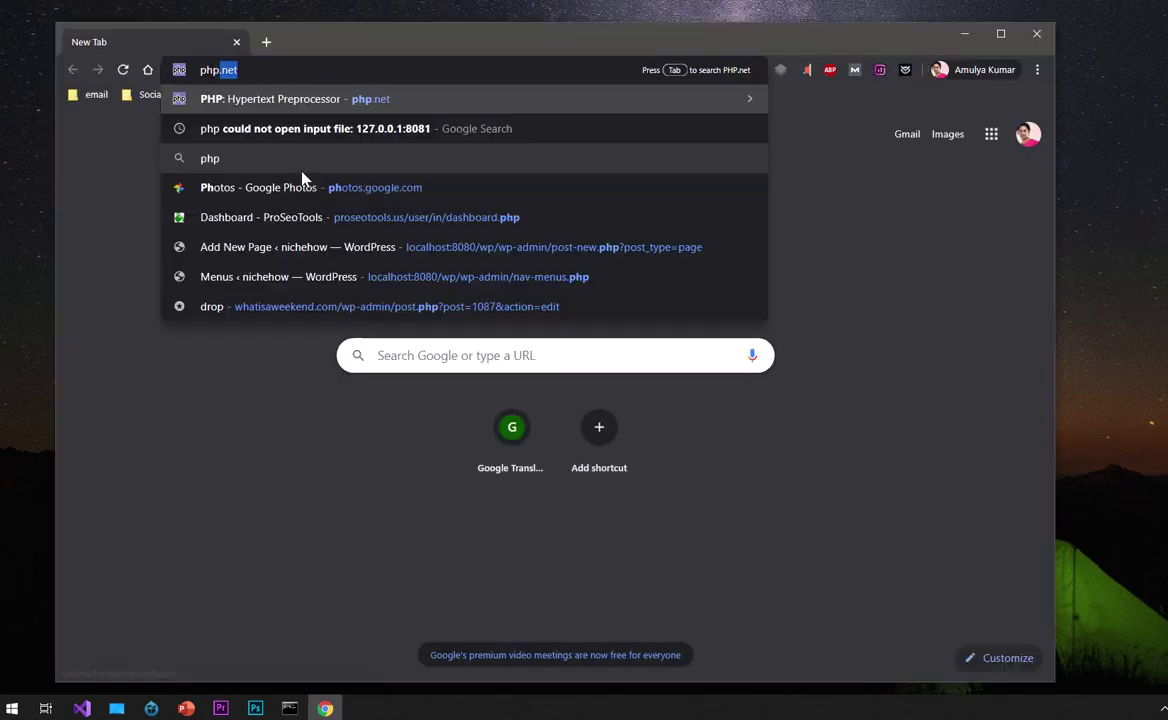
{"action": "type", "text": ".net"}
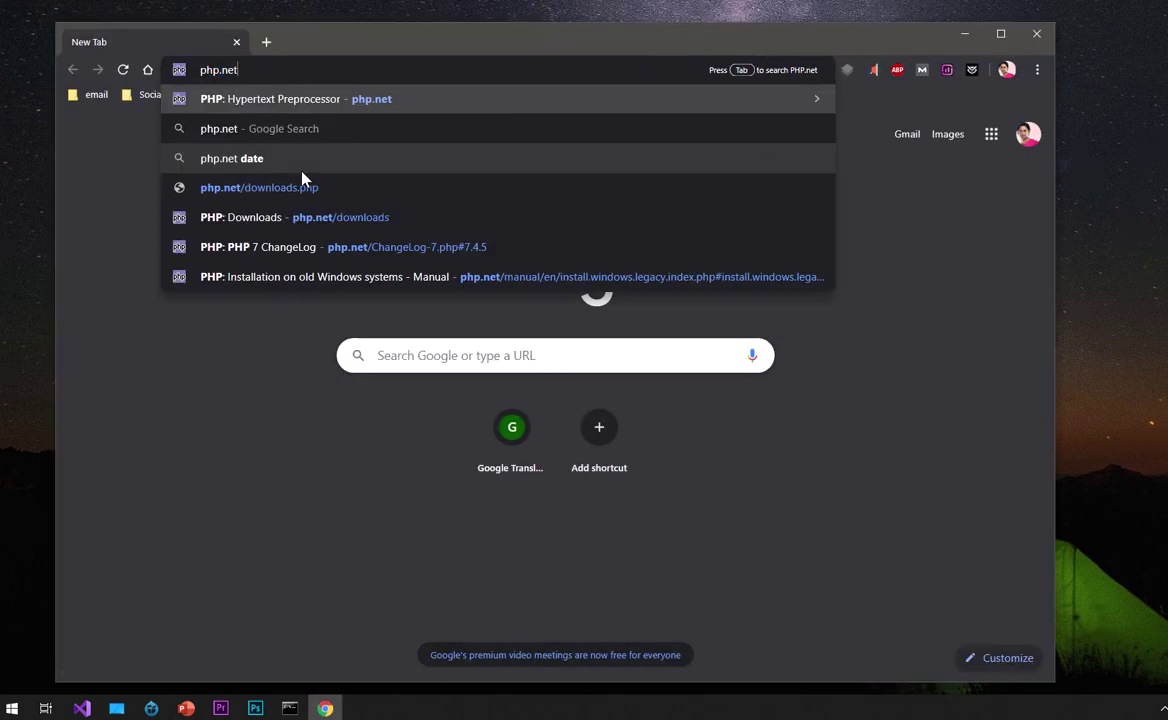
{"action": "key", "text": "Return"}
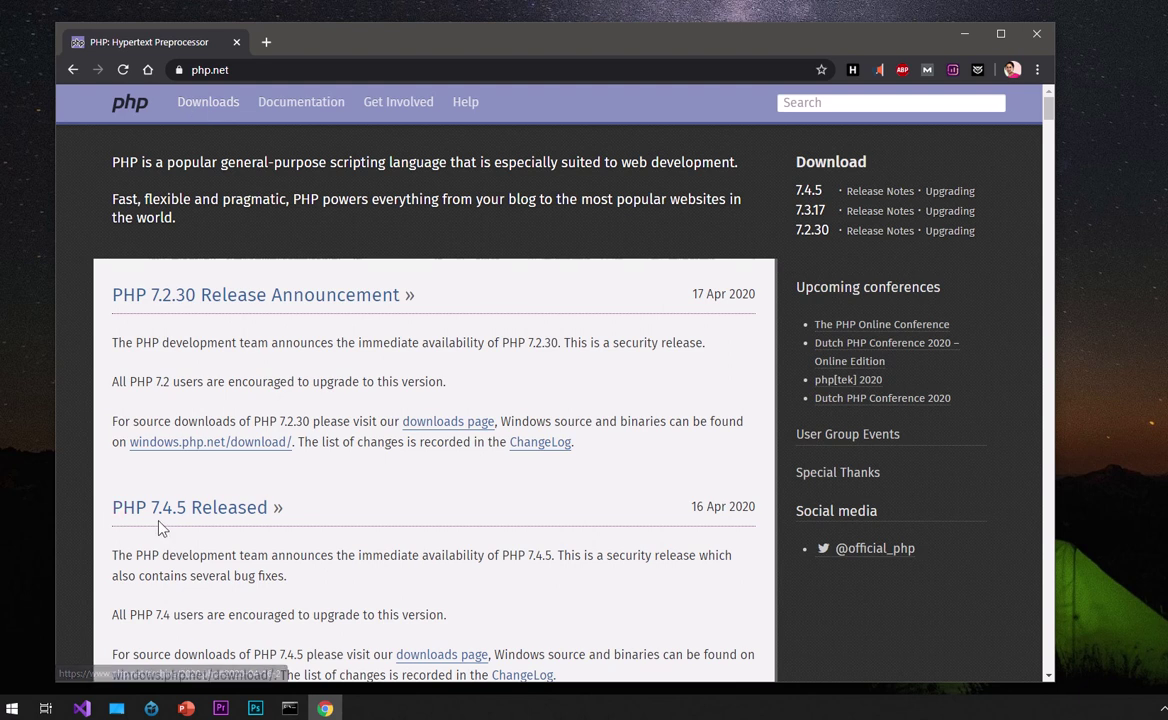
{"action": "left_click", "coordinate": [203, 110]}
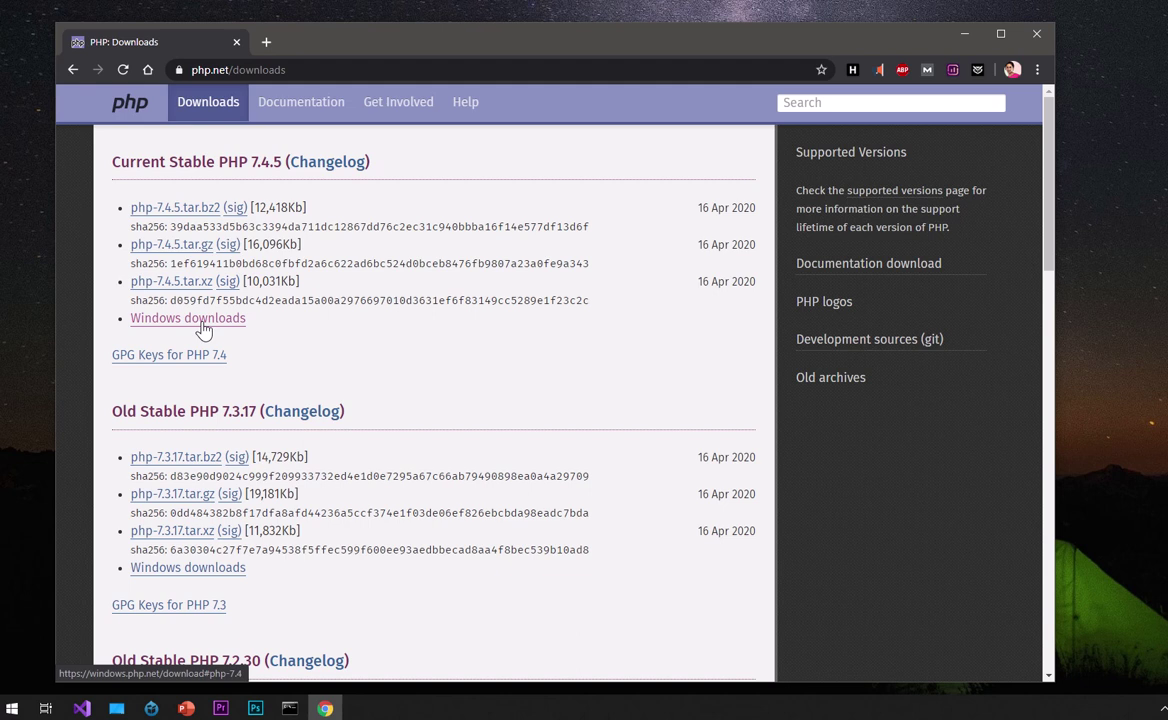
Open the PHP 7 ChangeLog in a new tab, then load the Windows downloads for PHP 7.4.5.
{"action": "middle_click", "coordinate": [328, 163]}
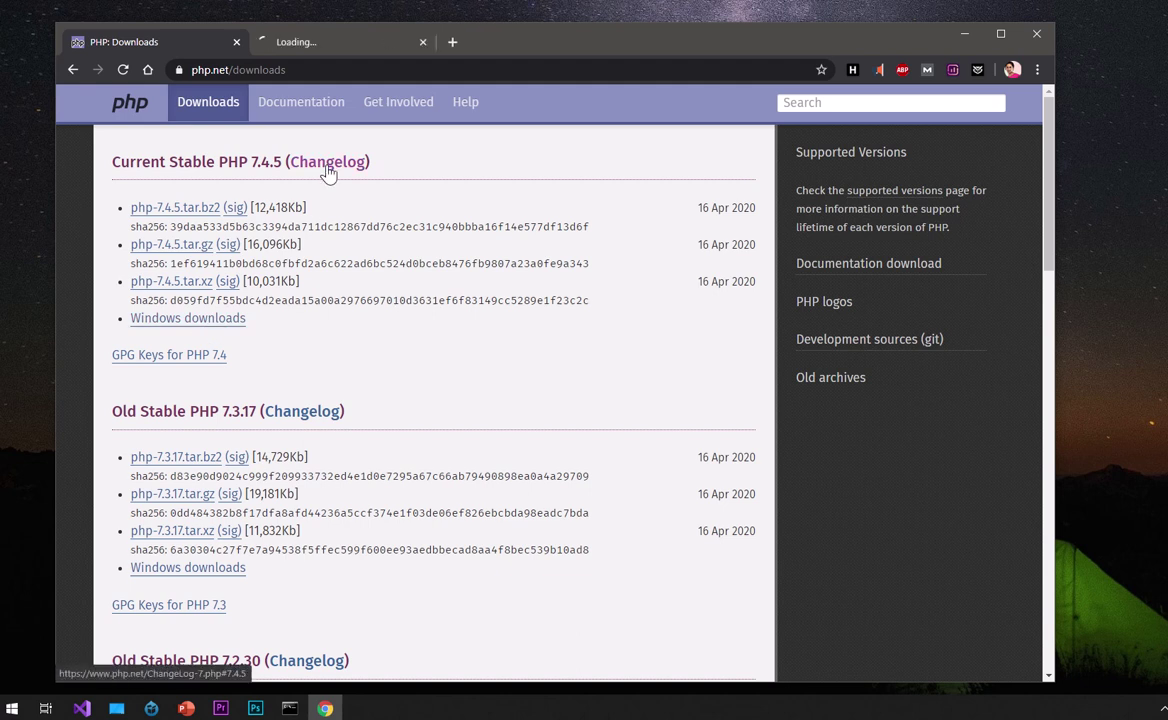
{"action": "left_click", "coordinate": [326, 46]}
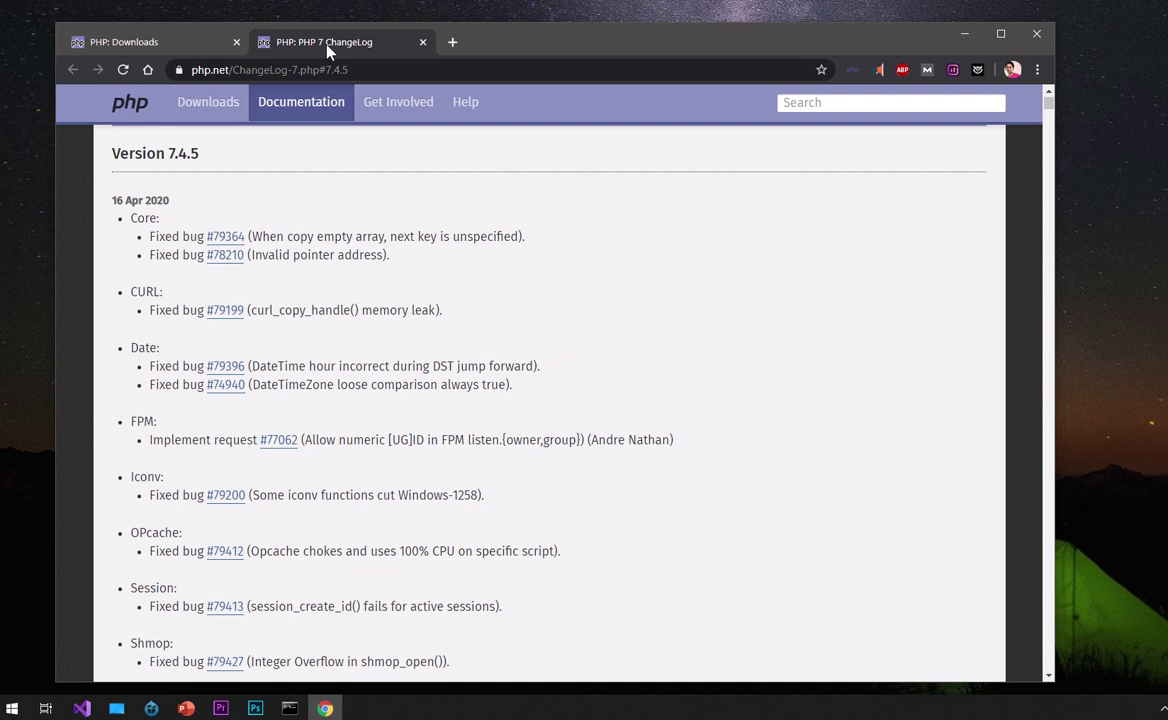
{"action": "left_click", "coordinate": [175, 50]}
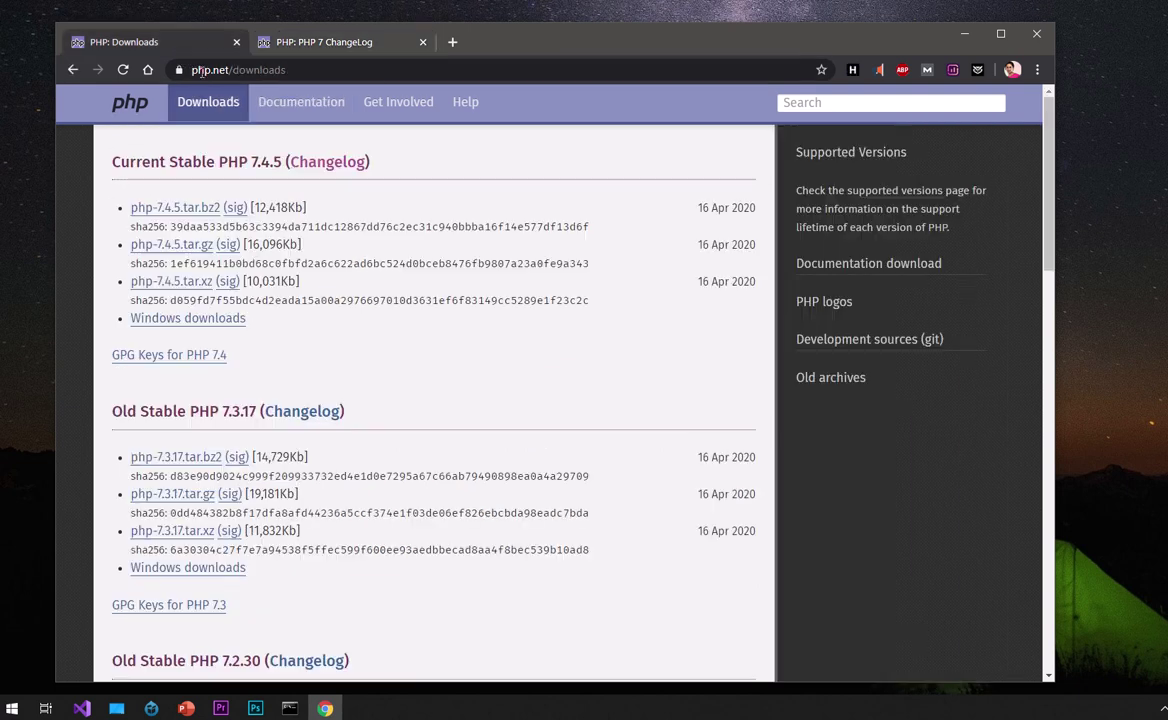
{"action": "left_click", "coordinate": [300, 42]}
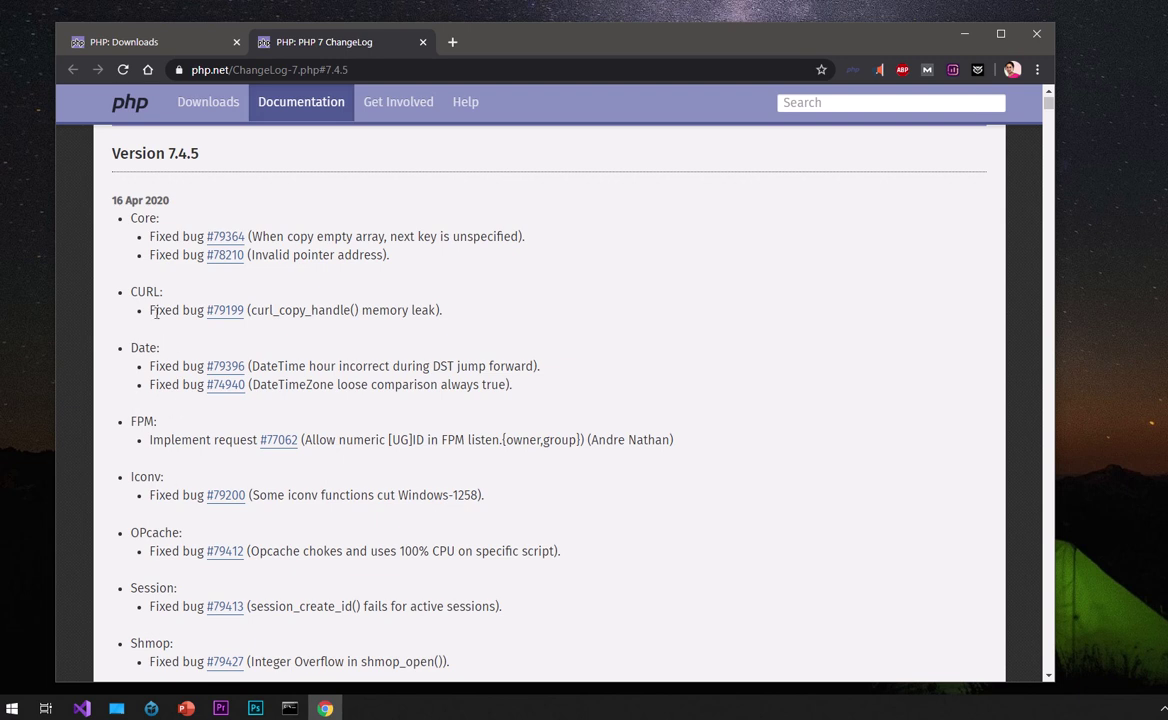
{"action": "left_click", "coordinate": [155, 43]}
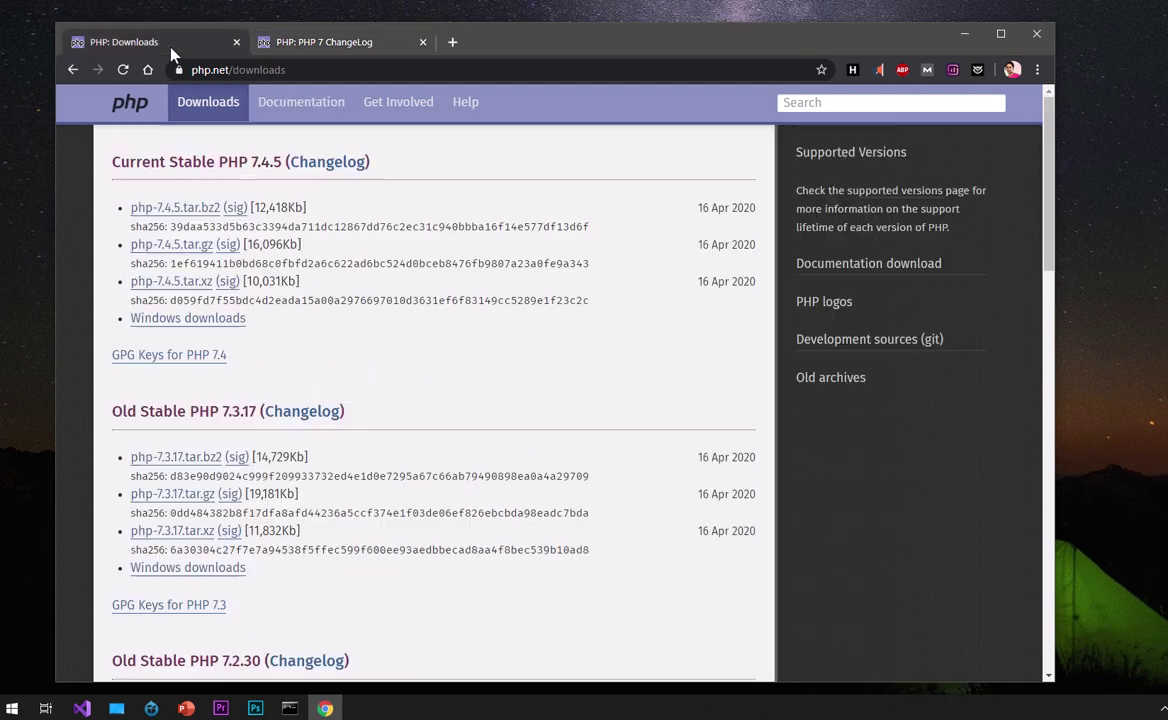
{"action": "left_click", "coordinate": [165, 325]}
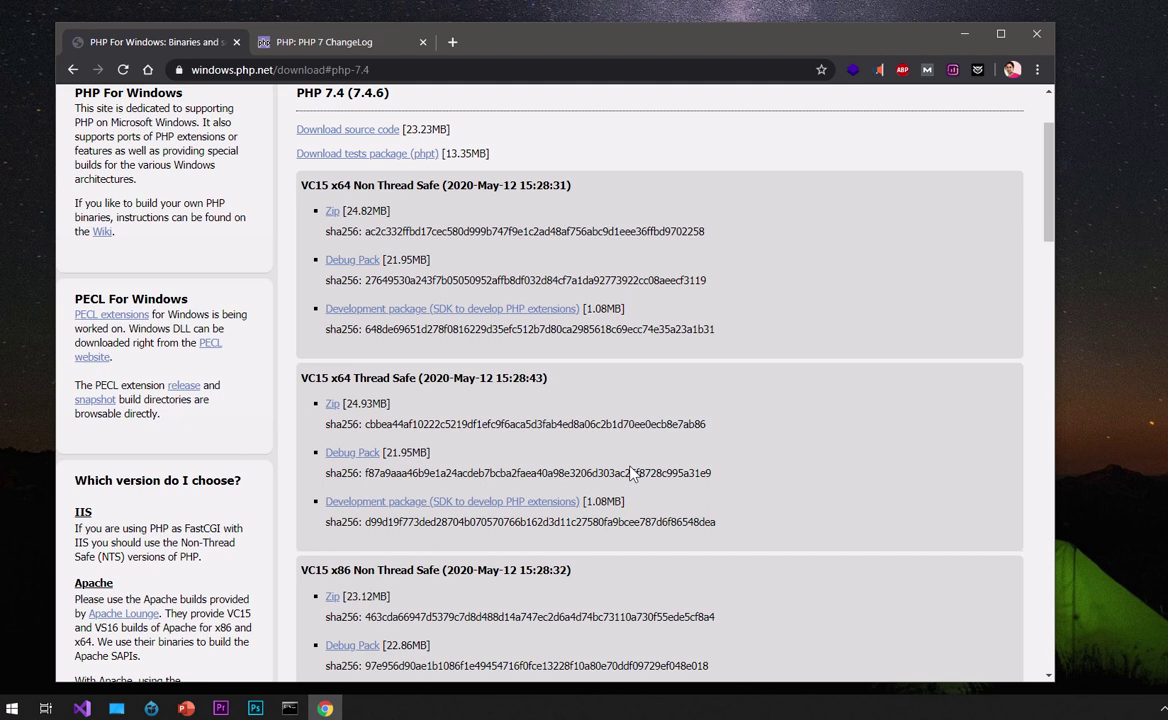
Compare the x64 and x86 Thread Safe and Non Thread Safe build headings on windows.php.net.
{"action": "left_click_drag", "start_coordinate": [352, 185], "coordinate": [589, 201]}
{"action": "left_click", "coordinate": [591, 200]}
{"action": "left_click_drag", "start_coordinate": [315, 379], "coordinate": [560, 388]}
{"action": "left_click", "coordinate": [585, 390]}
{"action": "double_click", "coordinate": [351, 378]}
{"action": "scroll", "coordinate": [450, 570], "scroll_direction": "down", "scroll_amount": 2}
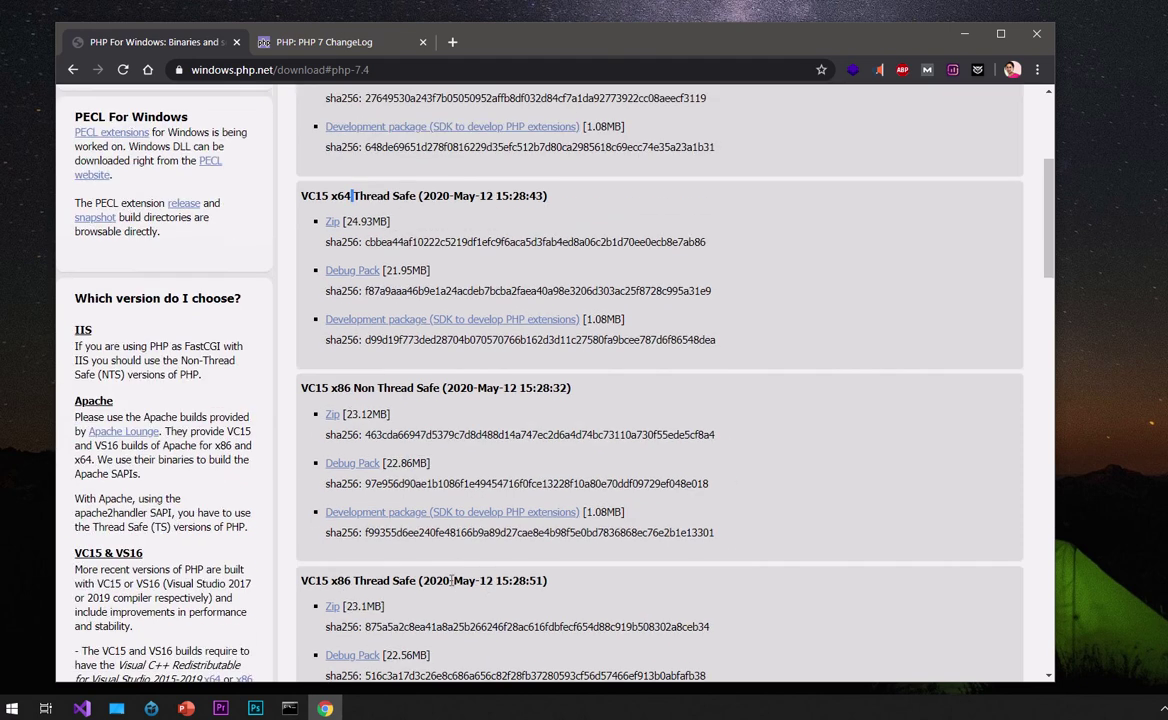
{"action": "double_click", "coordinate": [341, 581]}
Check the computer's system type and settle on the VC15 x64 Thread Safe build.
{"action": "key", "text": "super+Pause"}
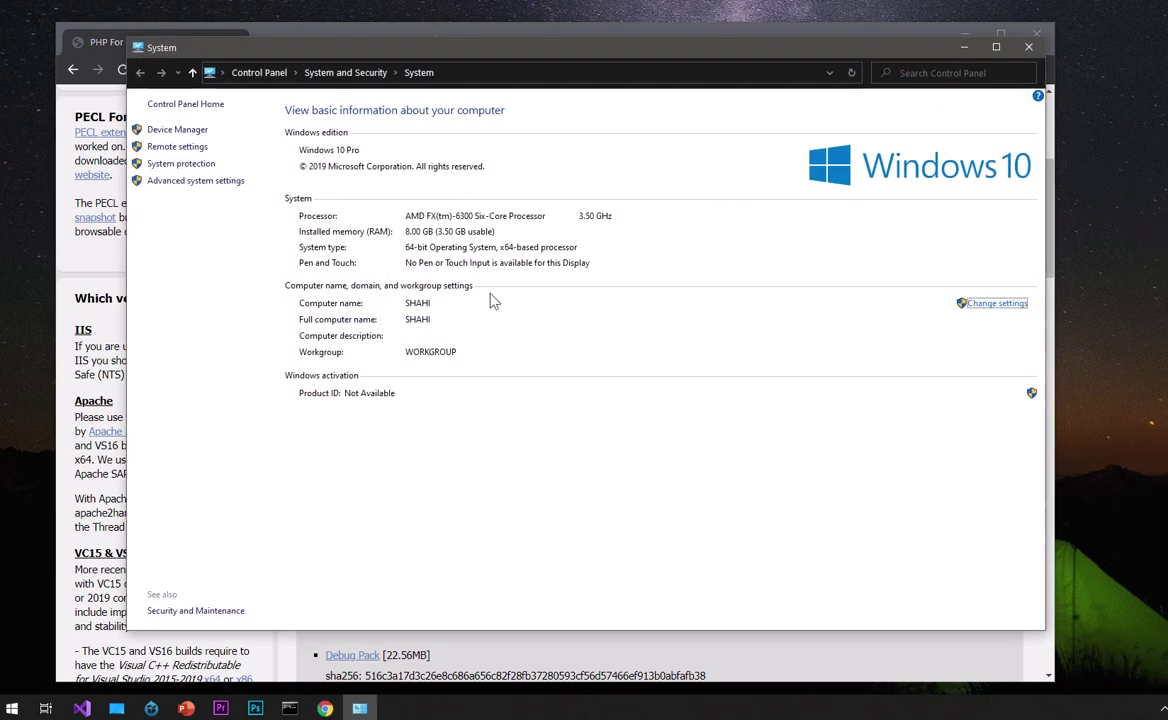
{"action": "left_click", "coordinate": [1028, 47]}
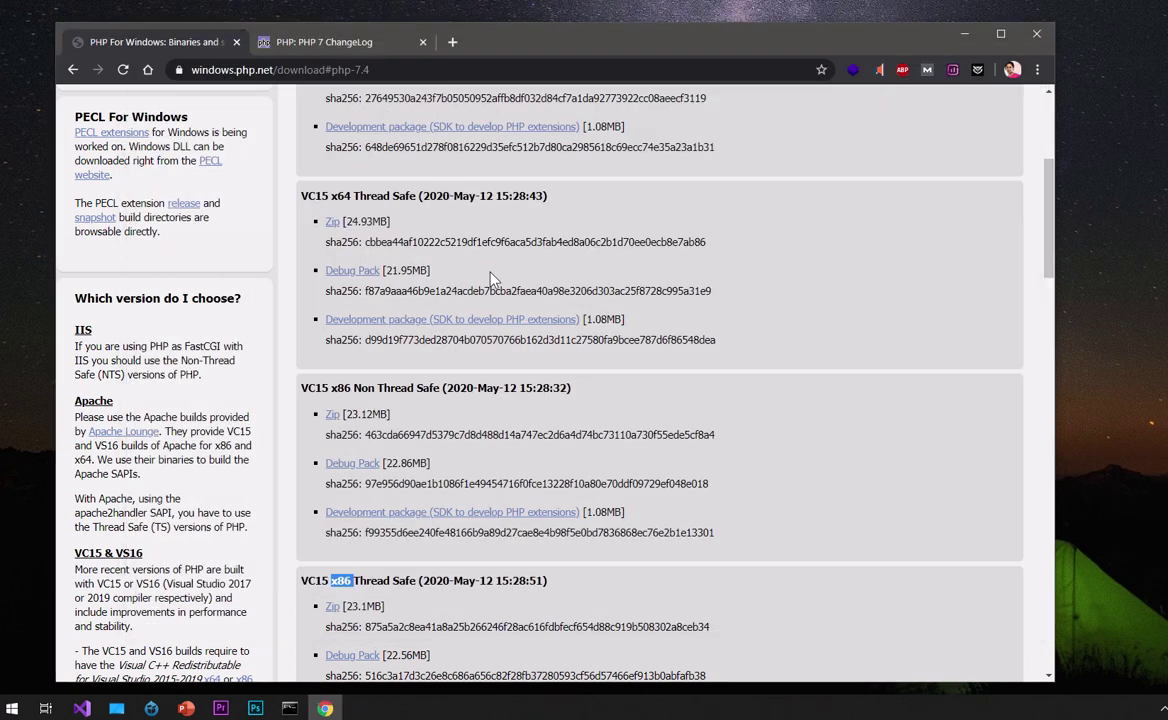
{"action": "left_click", "coordinate": [313, 195]}
{"action": "left_click_drag", "start_coordinate": [329, 196], "coordinate": [445, 196]}
{"action": "left_click", "coordinate": [445, 196]}
{"action": "scroll", "coordinate": [447, 608], "scroll_direction": "down", "scroll_amount": 2}
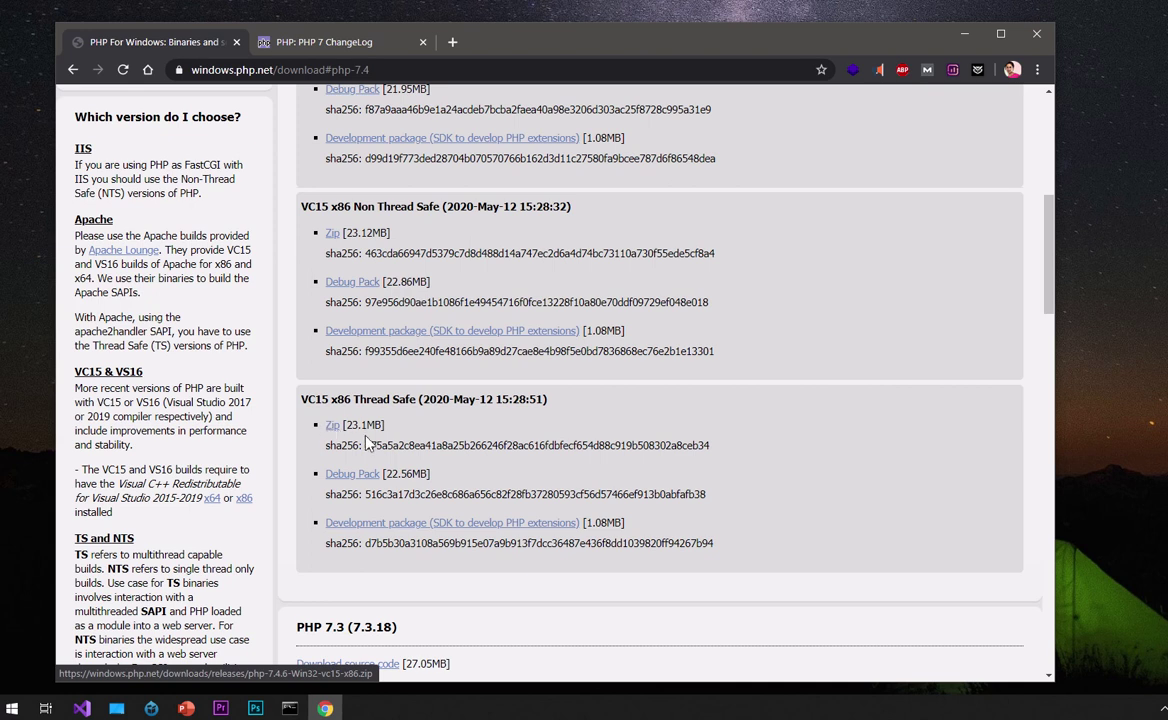
{"action": "scroll", "coordinate": [443, 478], "scroll_direction": "up", "scroll_amount": 2}
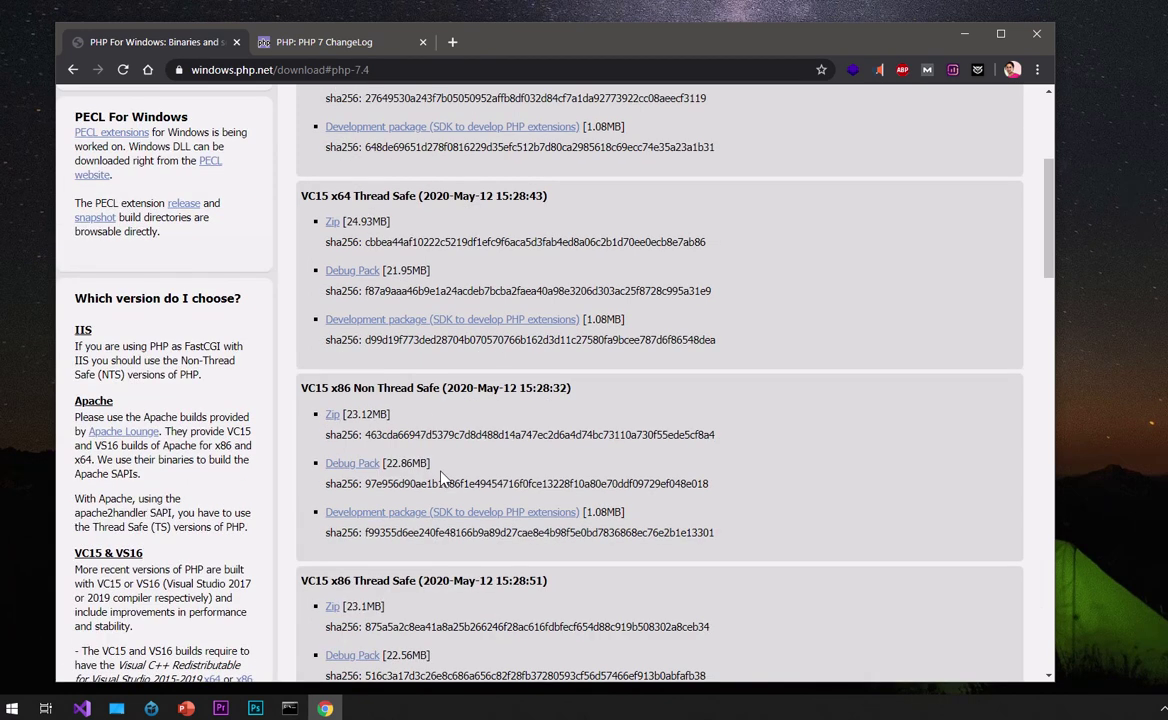
{"action": "scroll", "coordinate": [441, 478], "scroll_direction": "up", "scroll_amount": 2}
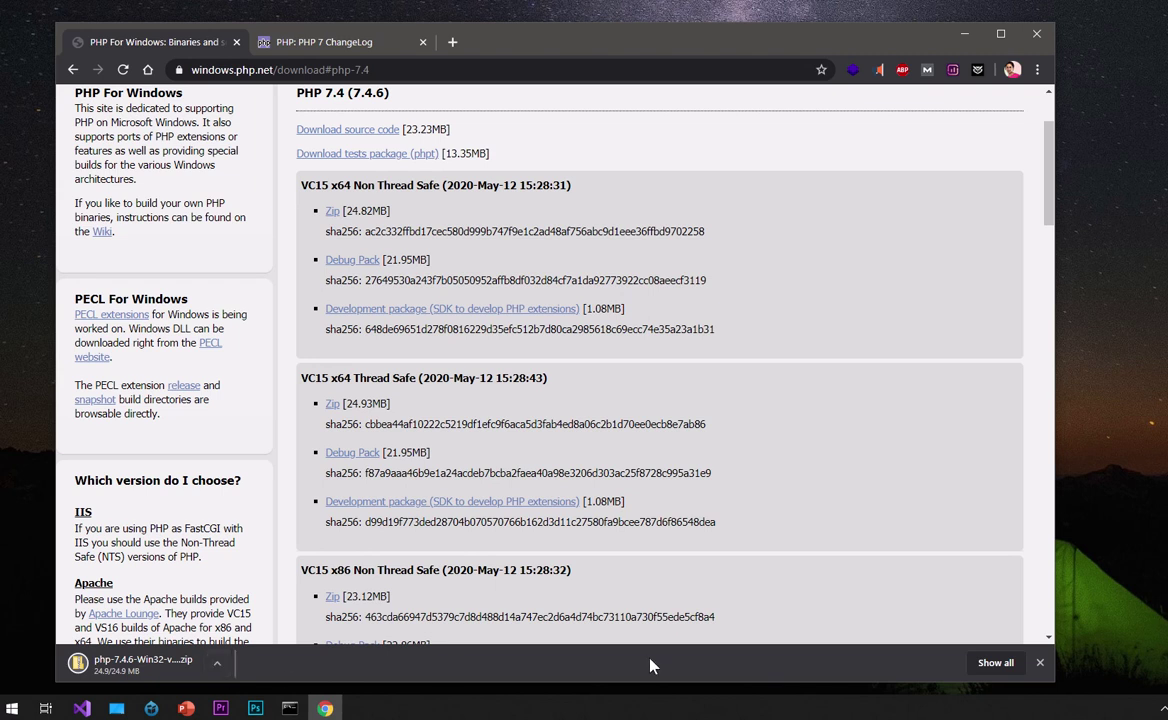
Show the downloaded php-7.4.6-Win32-vc15-x64.zip in its Downloads folder.
{"action": "left_click", "coordinate": [215, 665]}
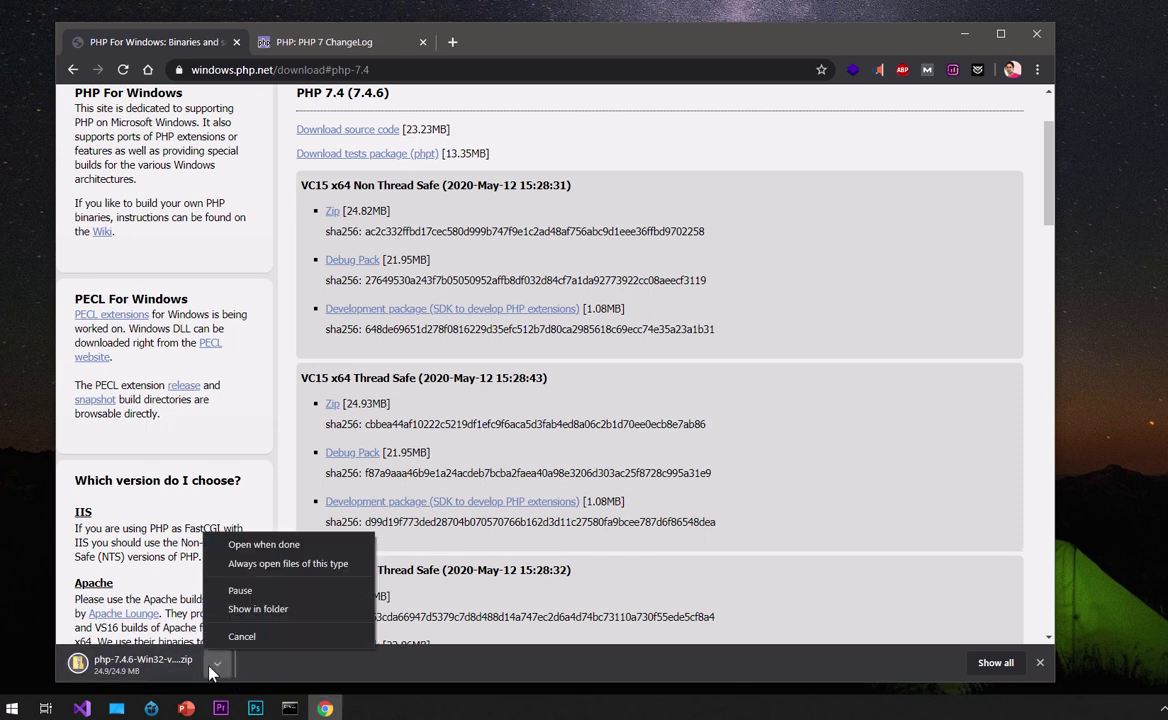
{"action": "left_click", "coordinate": [236, 612]}
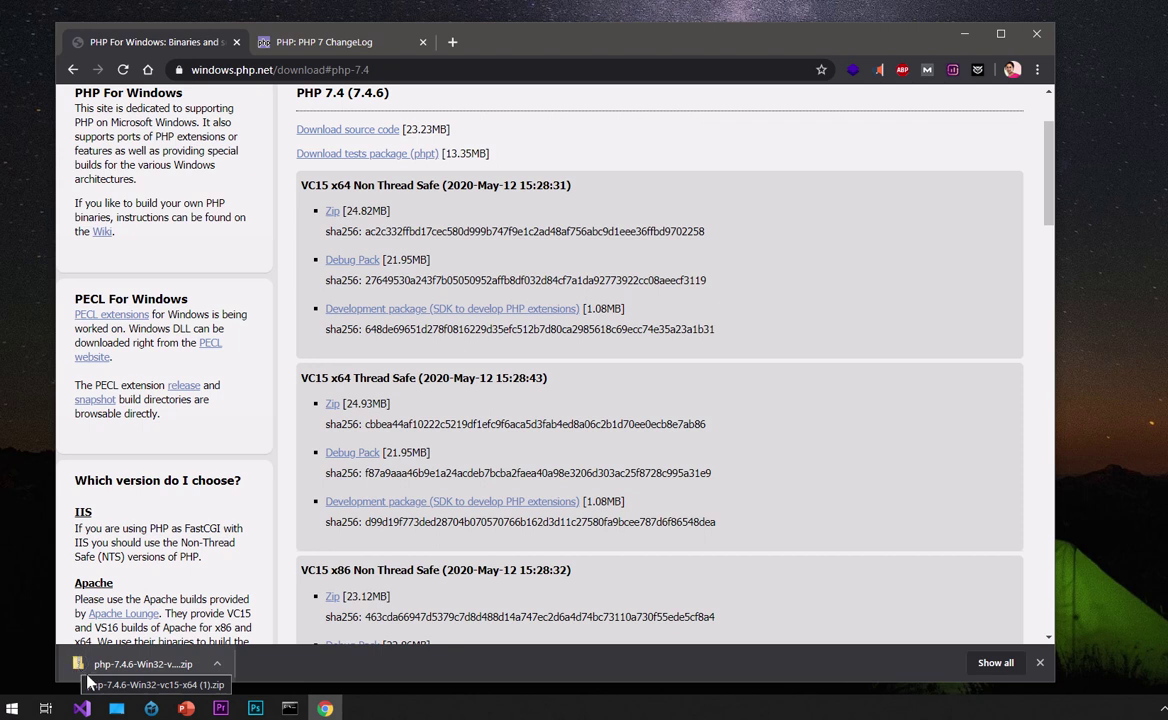
{"action": "left_click", "coordinate": [218, 668]}
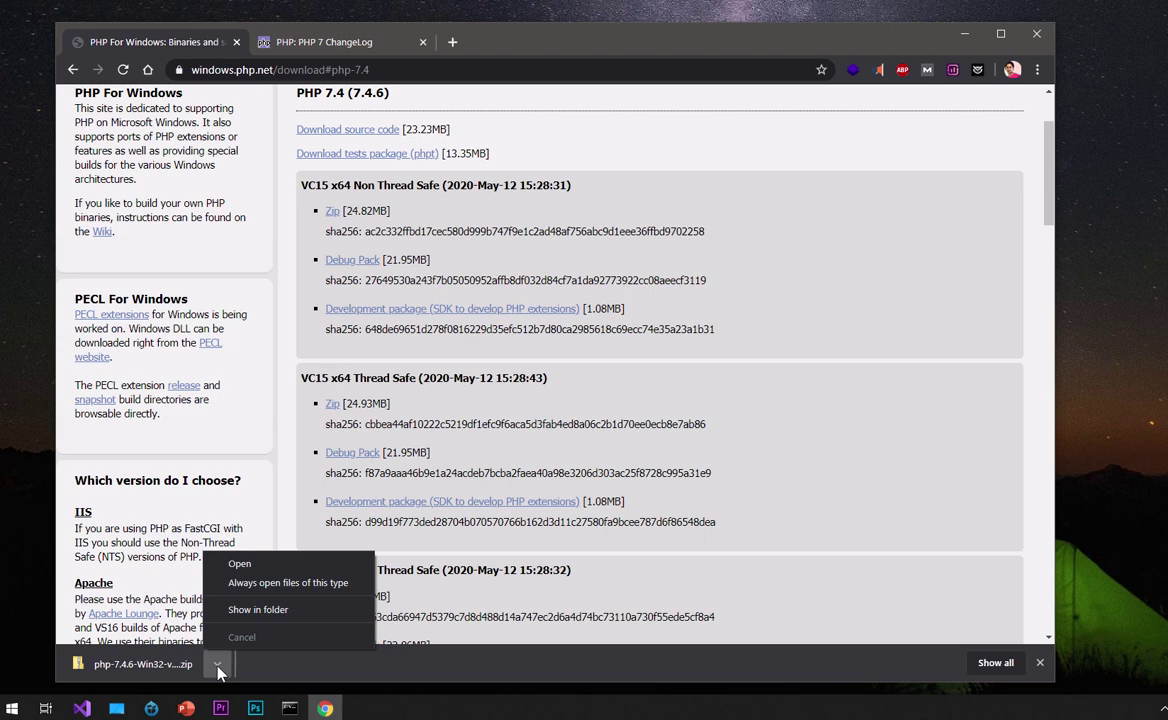
{"action": "left_click", "coordinate": [227, 614]}
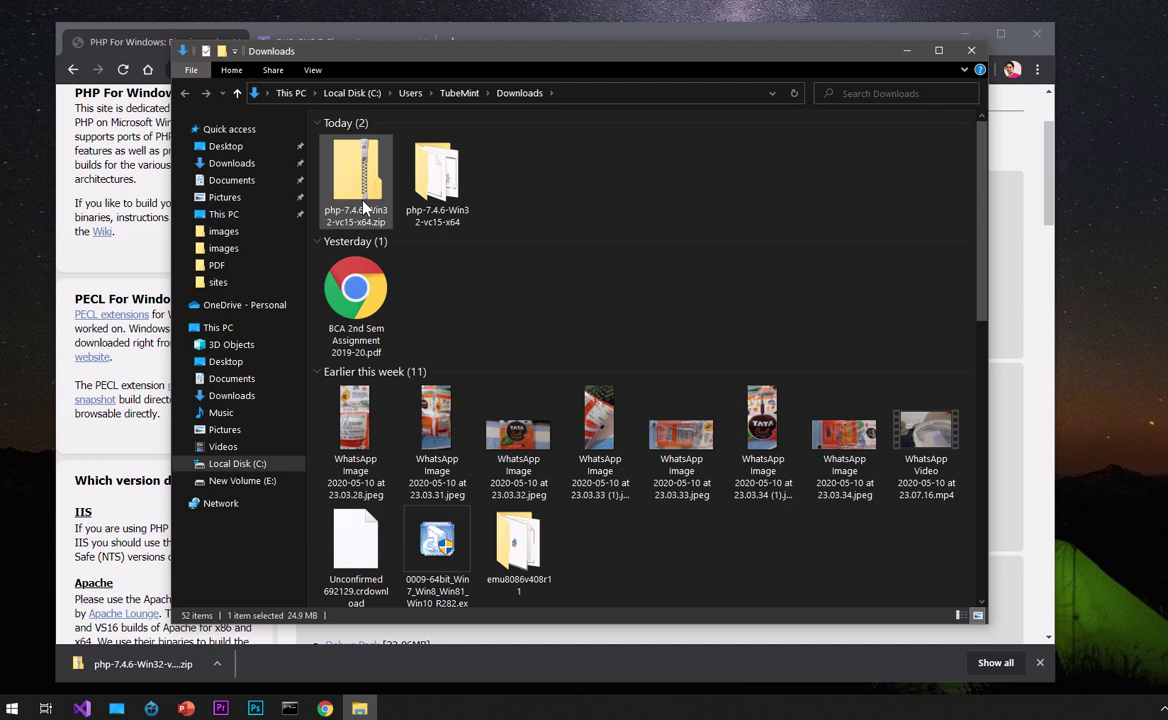
Delete the duplicate '(1)' zip copy and collapse the older date groups in Downloads.
{"action": "key", "text": "Delete"}
{"action": "left_click", "coordinate": [325, 248]}
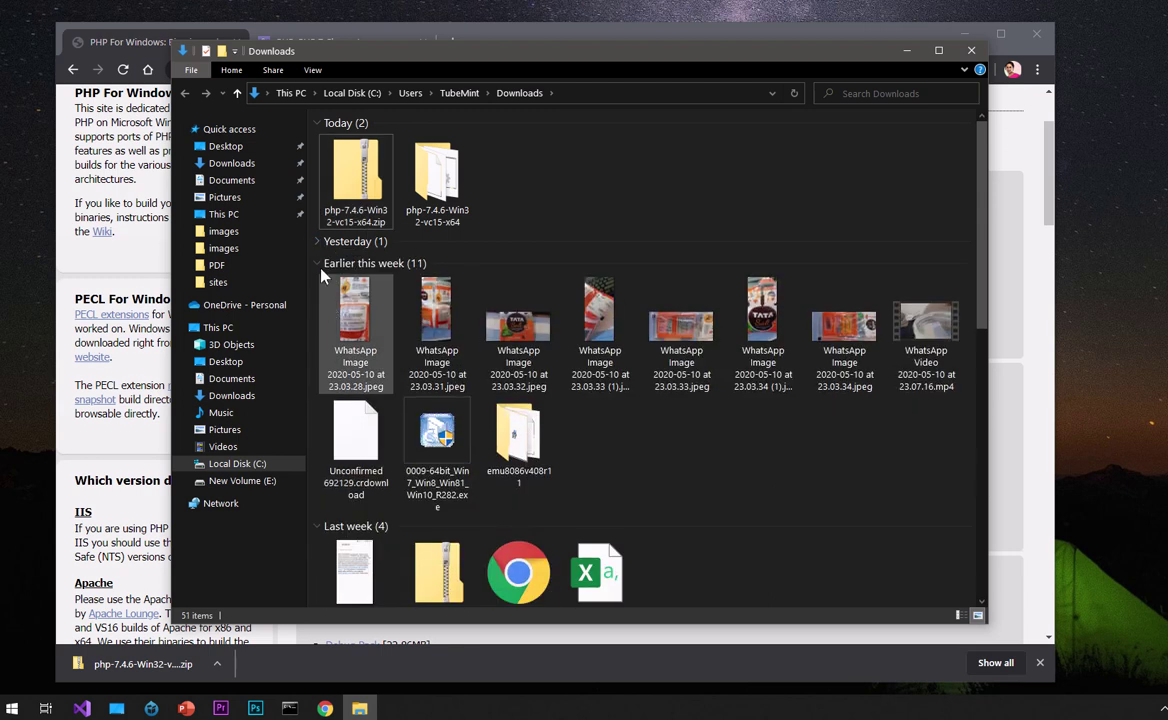
{"action": "left_click", "coordinate": [320, 266]}
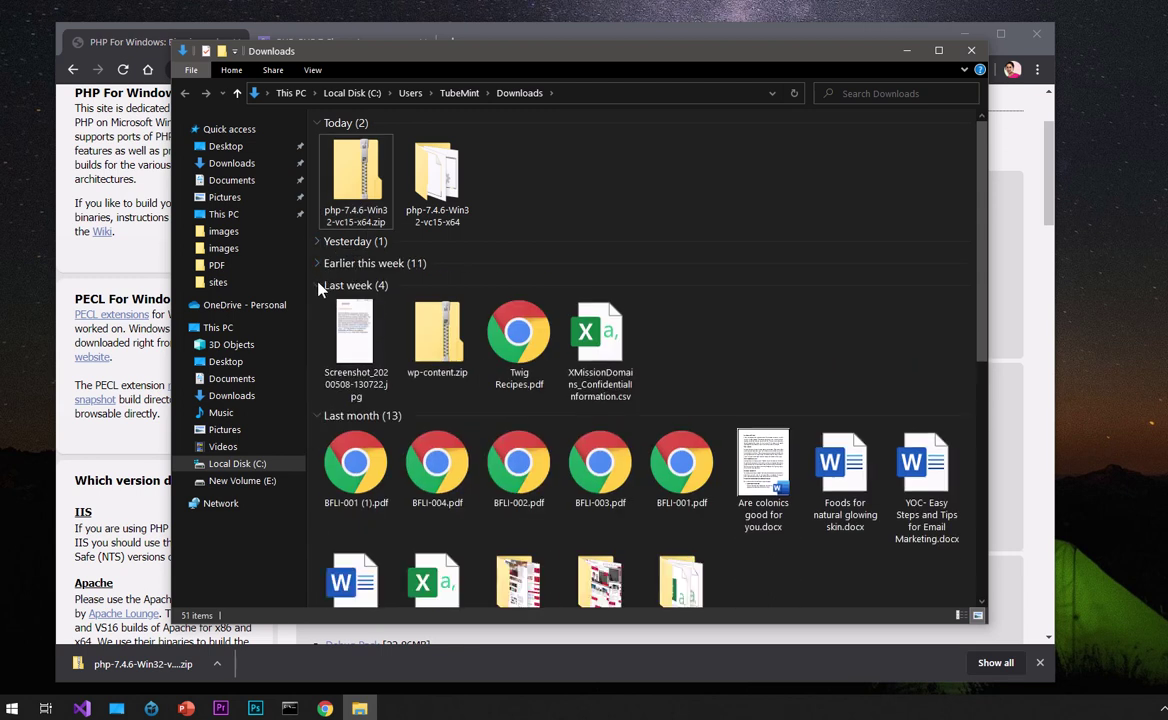
{"action": "left_click", "coordinate": [320, 287]}
{"action": "left_click", "coordinate": [320, 308]}
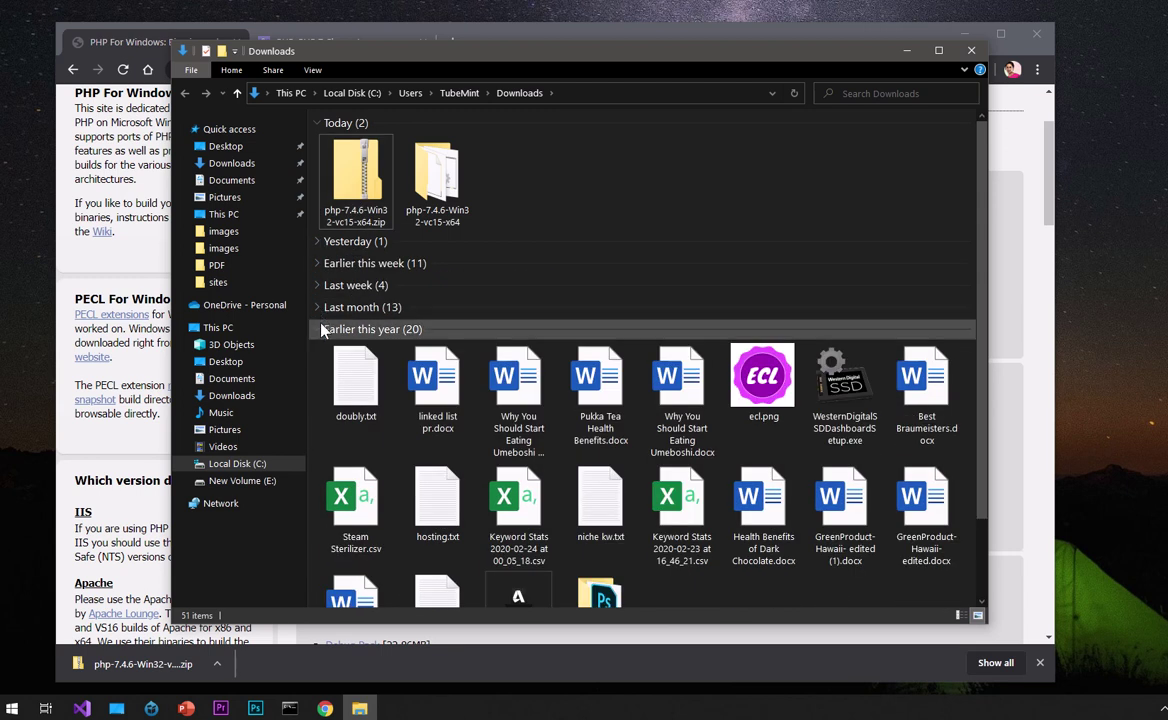
{"action": "left_click", "coordinate": [323, 330]}
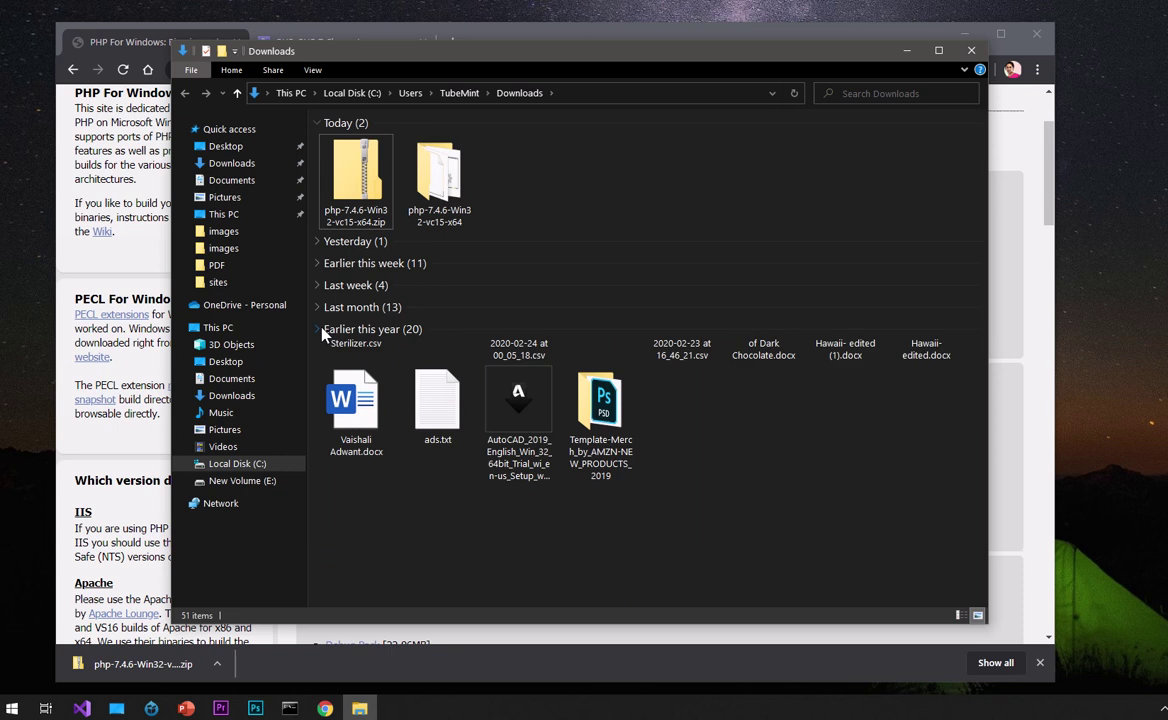
Extract php-7.4.6-Win32-vc15-x64.zip with Extract All, replacing existing destination files.
{"action": "left_click", "coordinate": [340, 177]}
{"action": "right_click", "coordinate": [340, 177]}
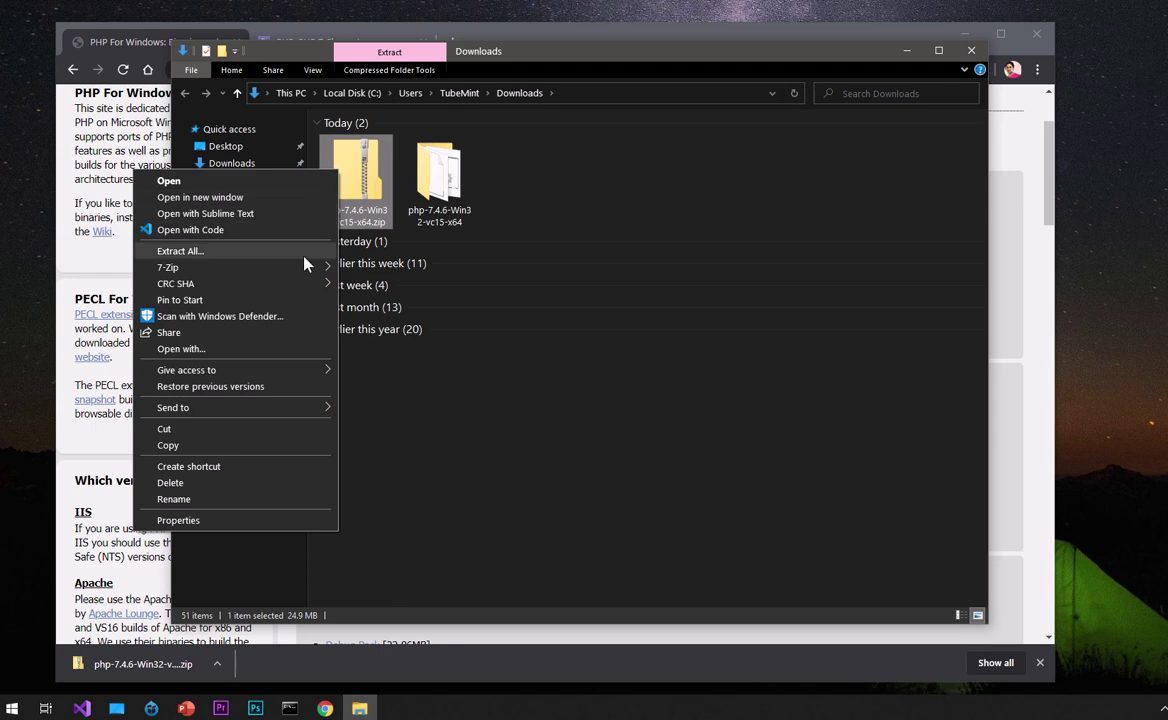
{"action": "left_click", "coordinate": [662, 177]}
{"action": "left_click", "coordinate": [662, 177]}
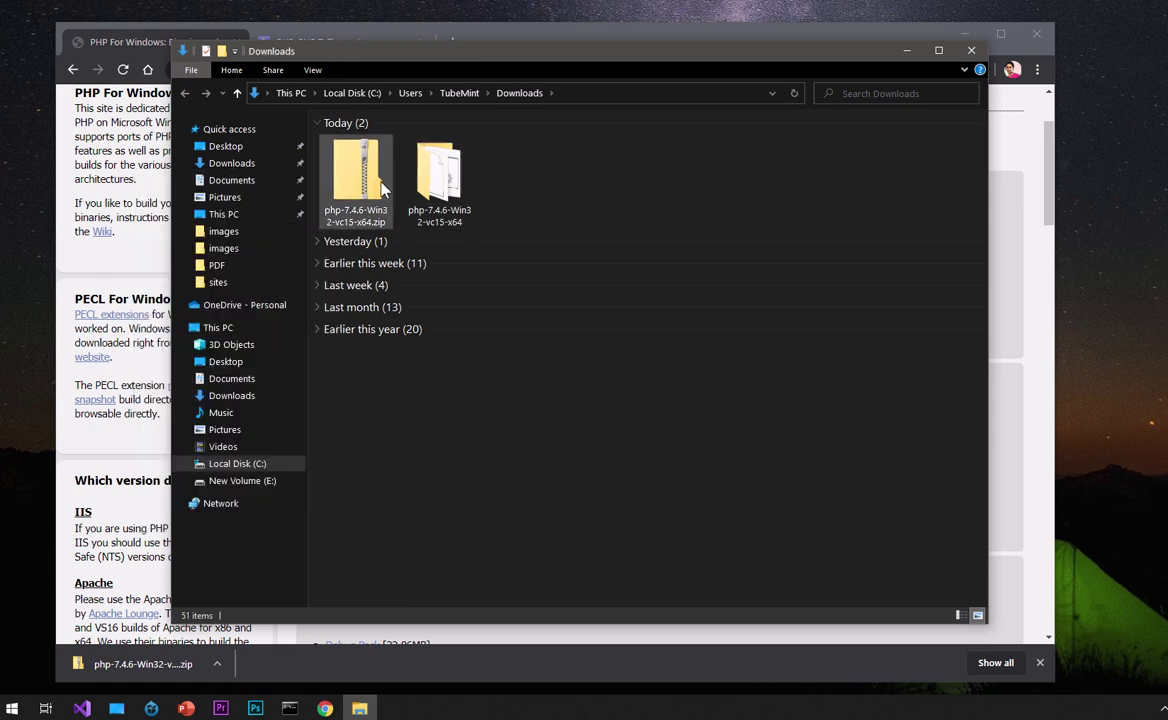
{"action": "left_click", "coordinate": [355, 188]}
{"action": "right_click", "coordinate": [355, 188]}
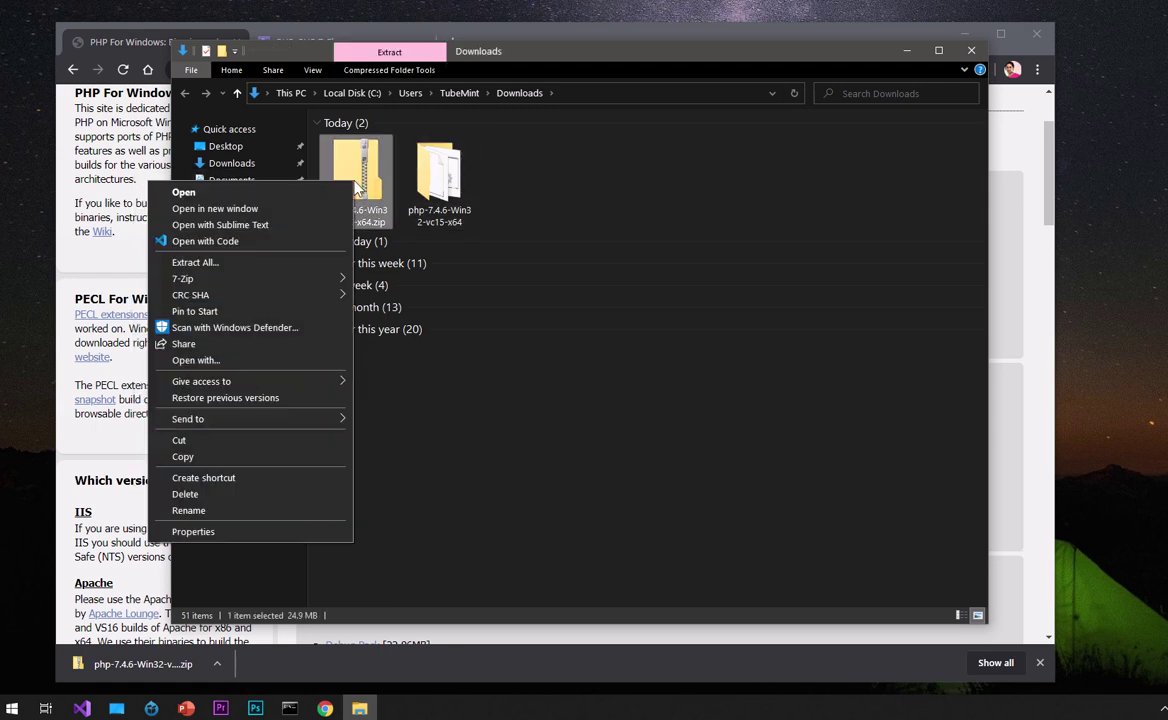
{"action": "left_click", "coordinate": [285, 268]}
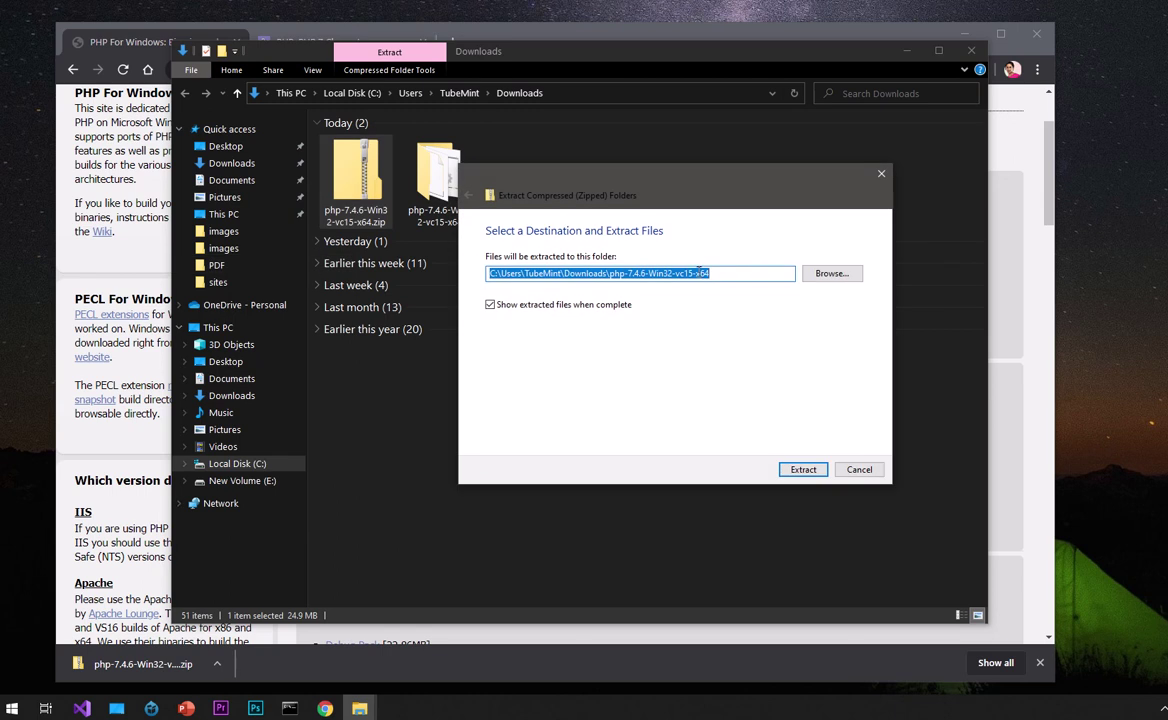
{"action": "left_click", "coordinate": [806, 472]}
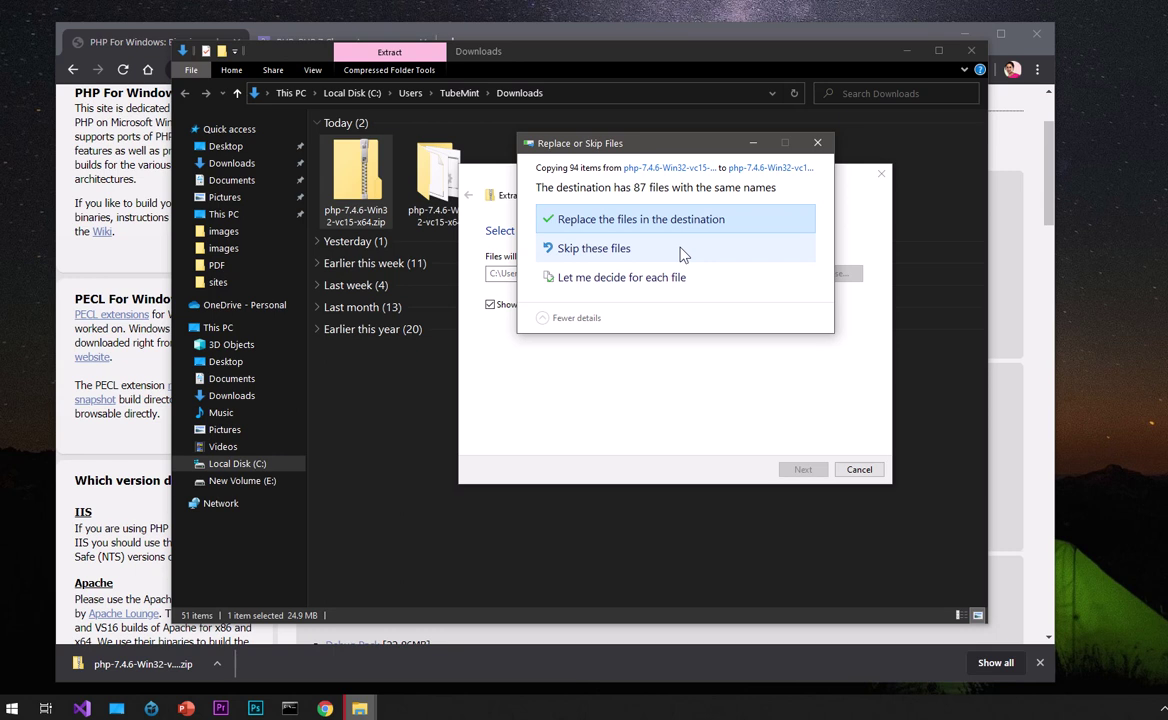
{"action": "left_click", "coordinate": [624, 221]}
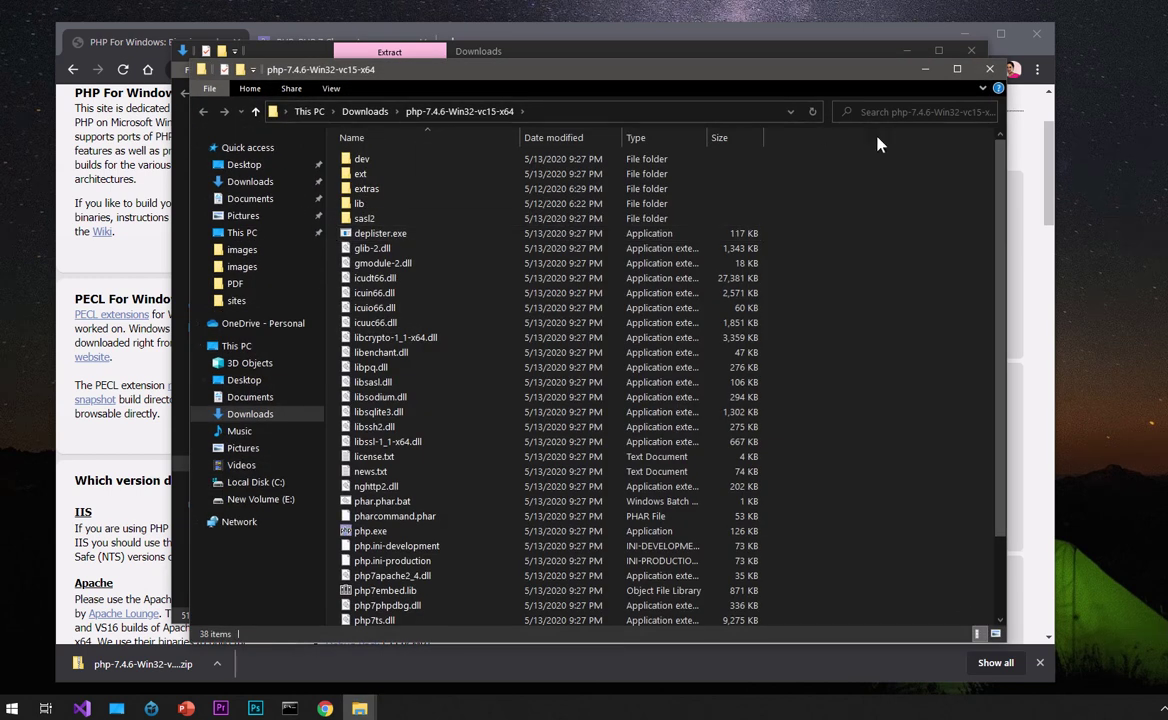
{"action": "left_click", "coordinate": [989, 69]}
{"action": "left_click", "coordinate": [649, 232]}
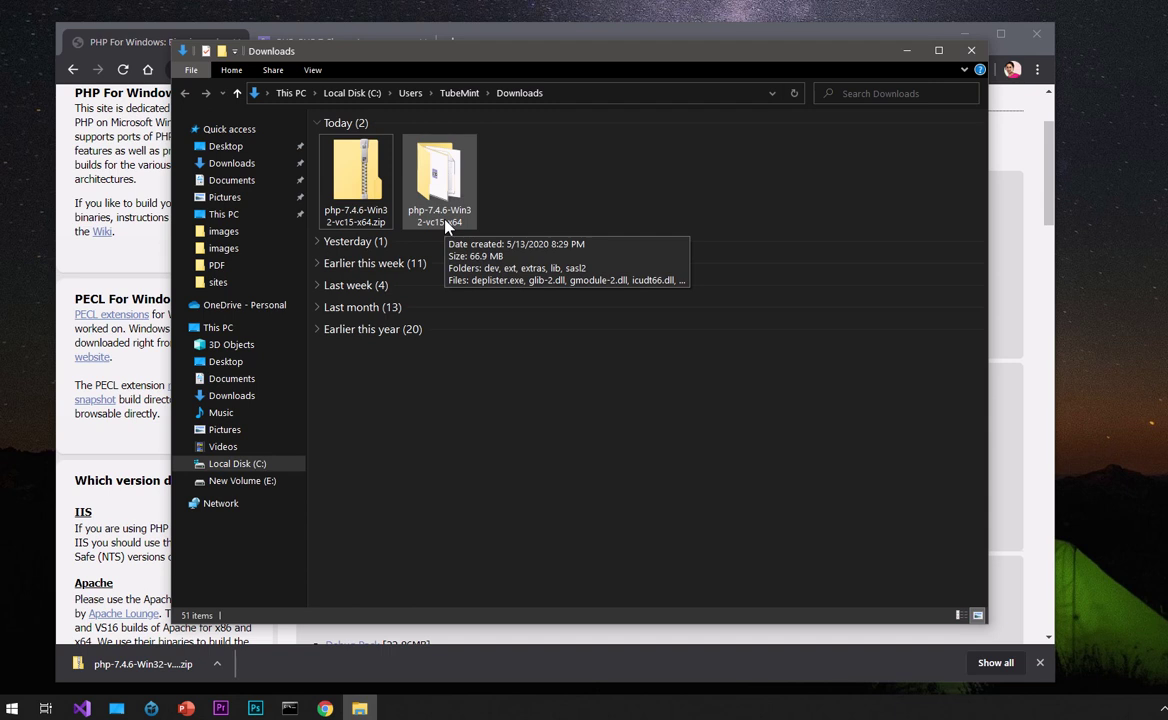
Copy the php-7.4.6-Win32-vc15-x64 folder and paste it into the root of Local Disk (C:).
{"action": "left_click", "coordinate": [451, 199]}
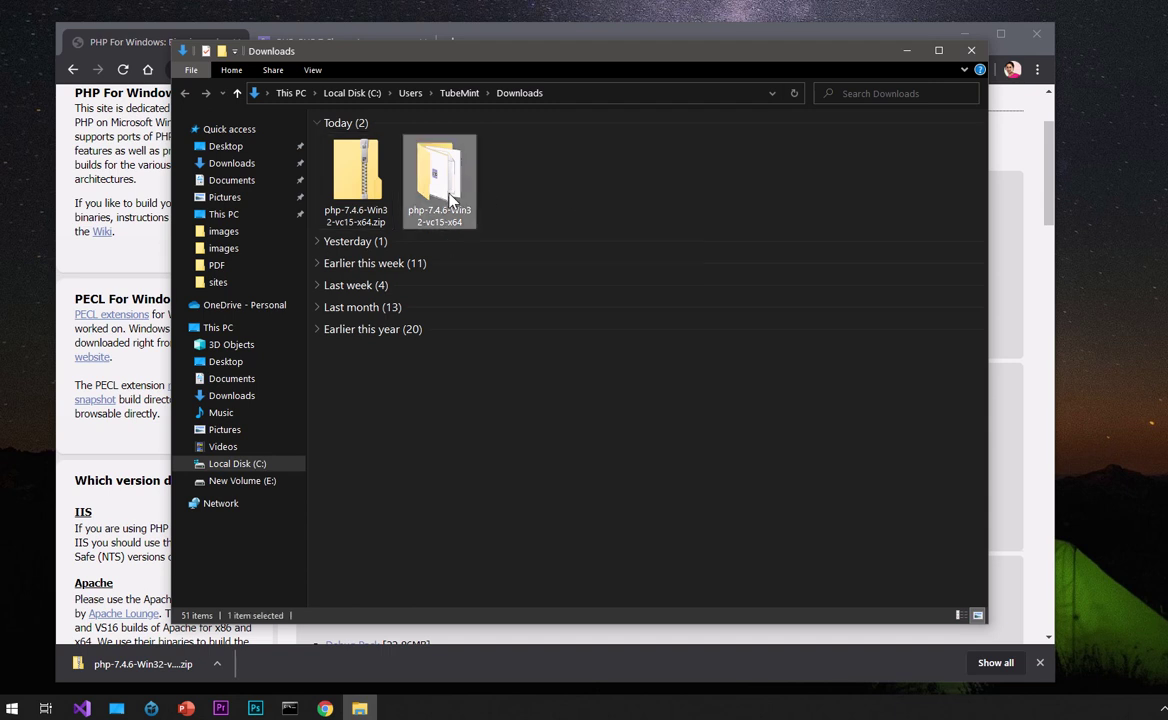
{"action": "right_click", "coordinate": [451, 199]}
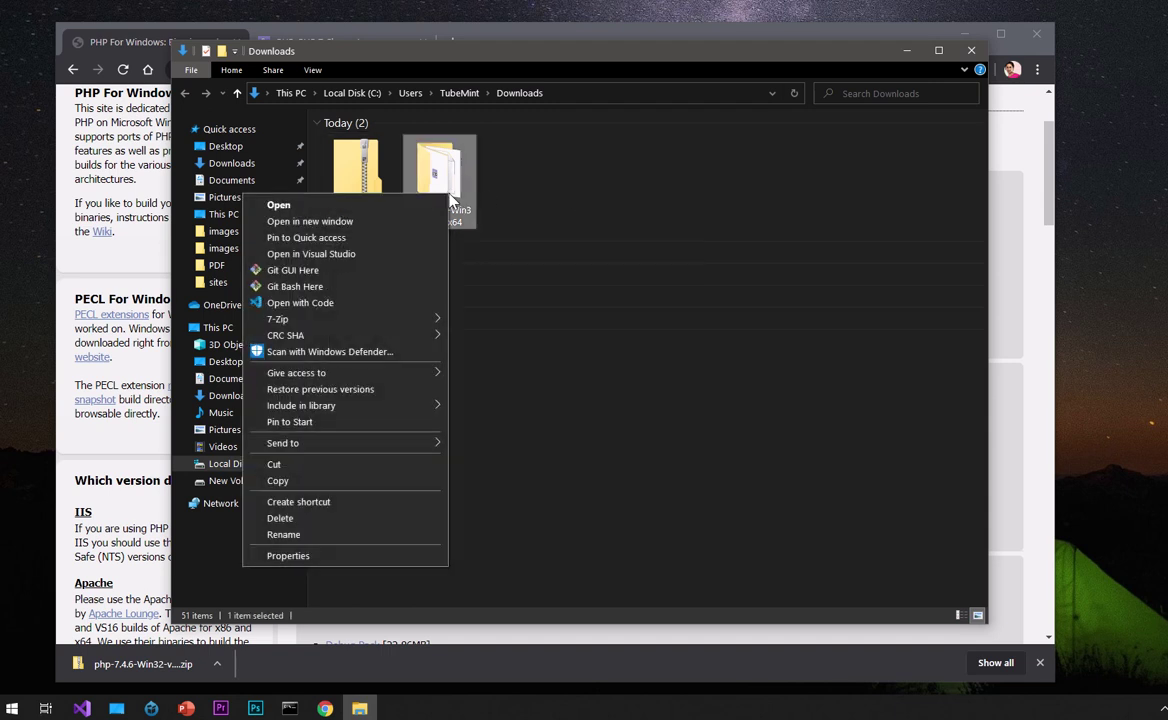
{"action": "left_click", "coordinate": [313, 481]}
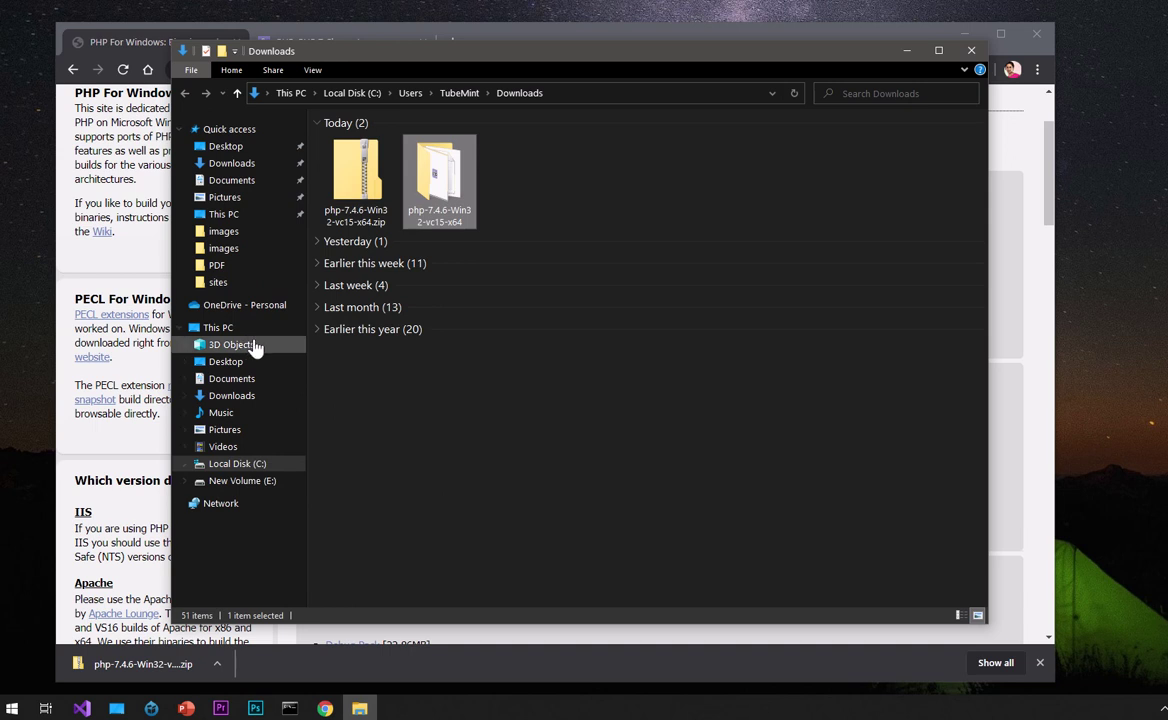
{"action": "left_click", "coordinate": [220, 327]}
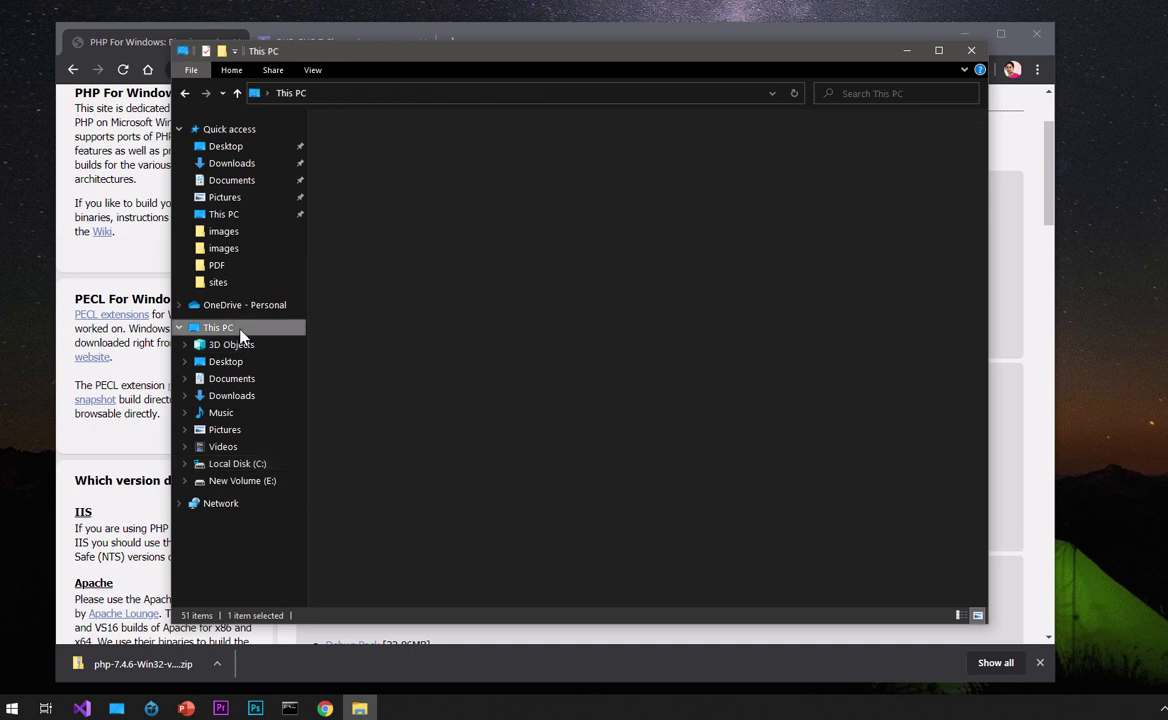
{"action": "left_click", "coordinate": [412, 402]}
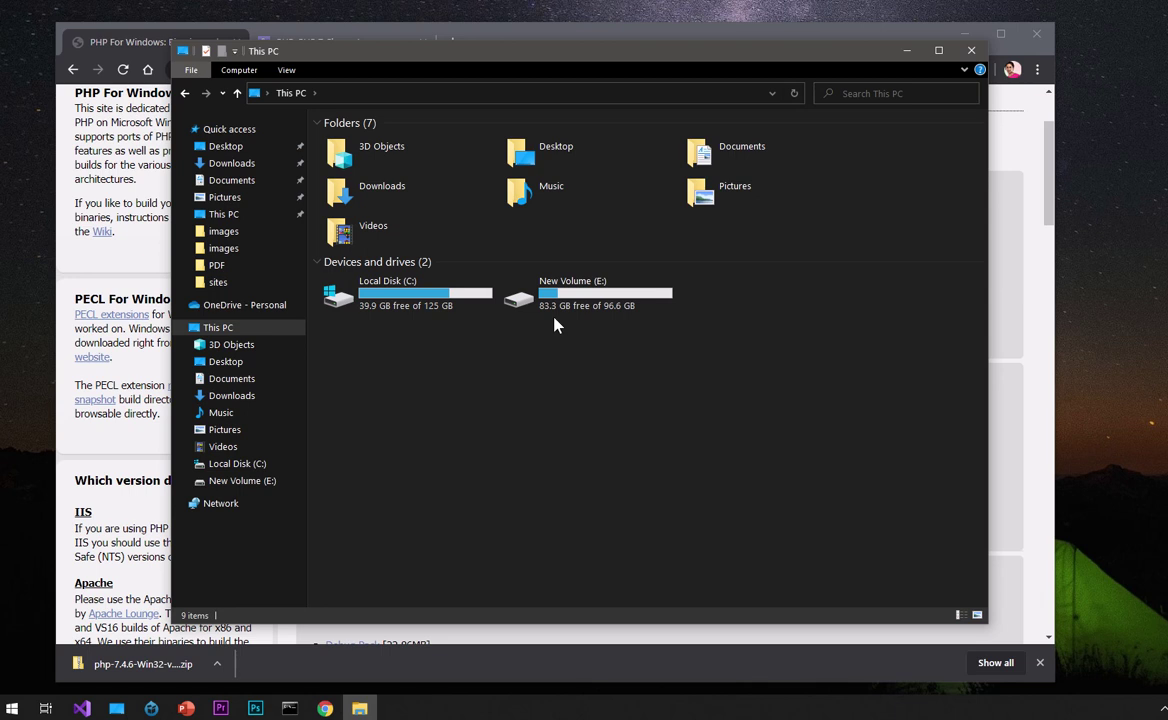
{"action": "double_click", "coordinate": [378, 290]}
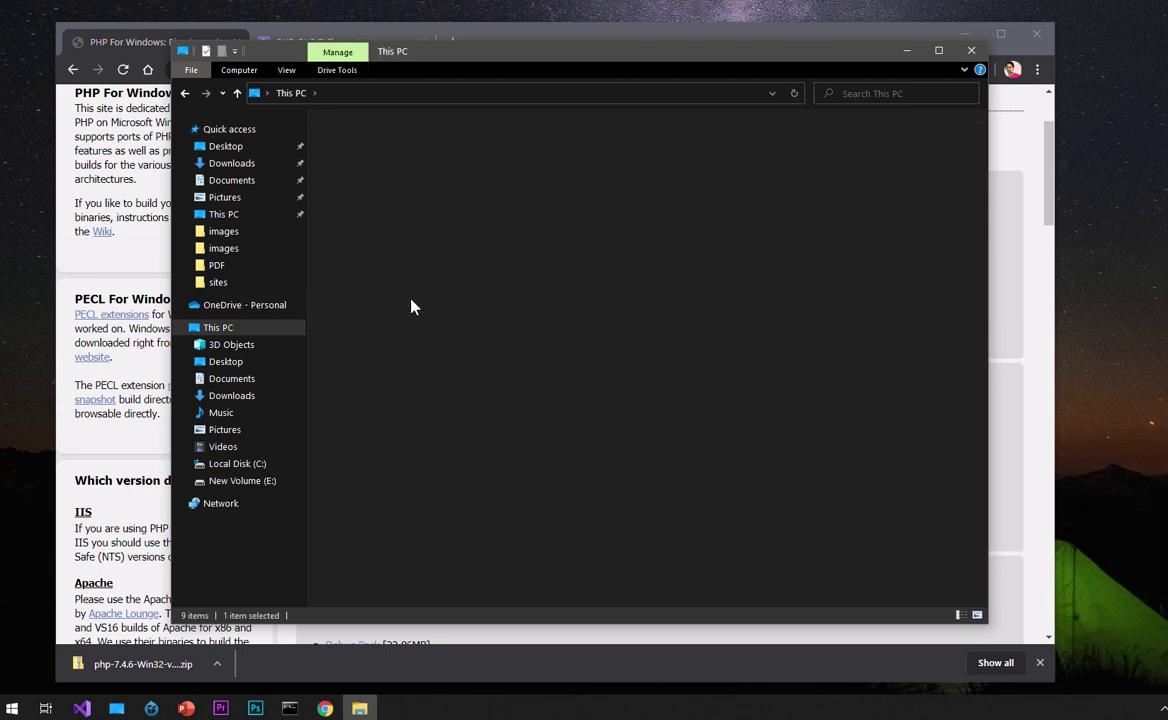
{"action": "right_click", "coordinate": [383, 352]}
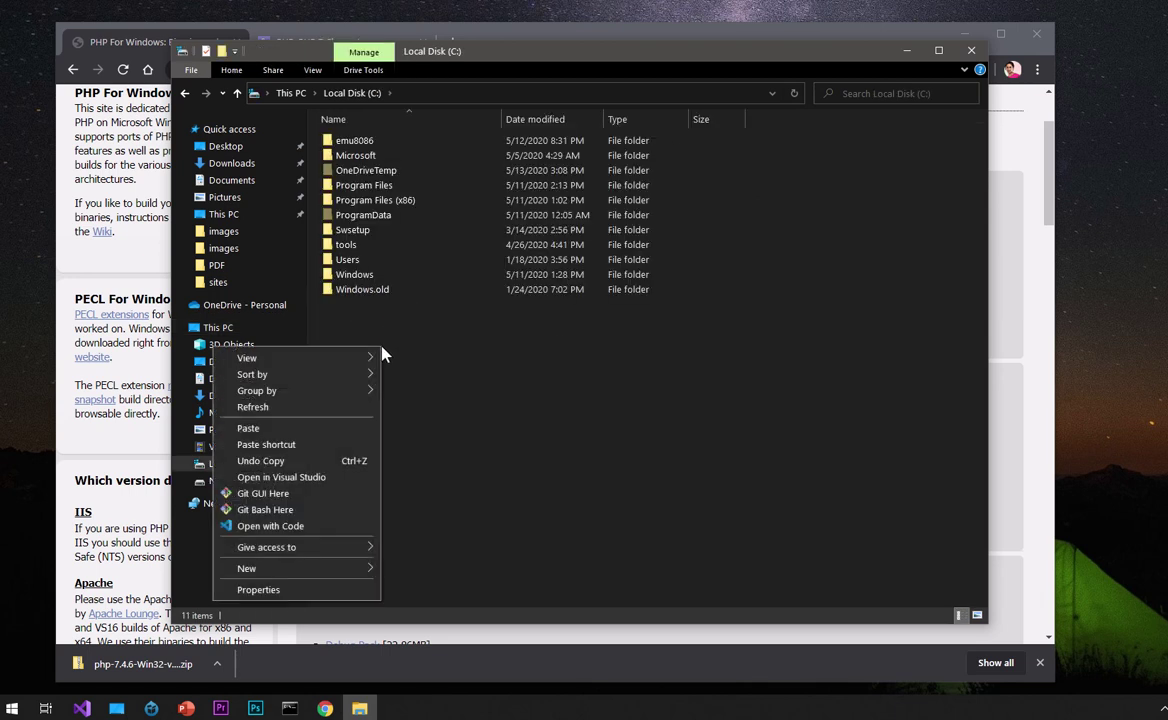
{"action": "left_click", "coordinate": [312, 440]}
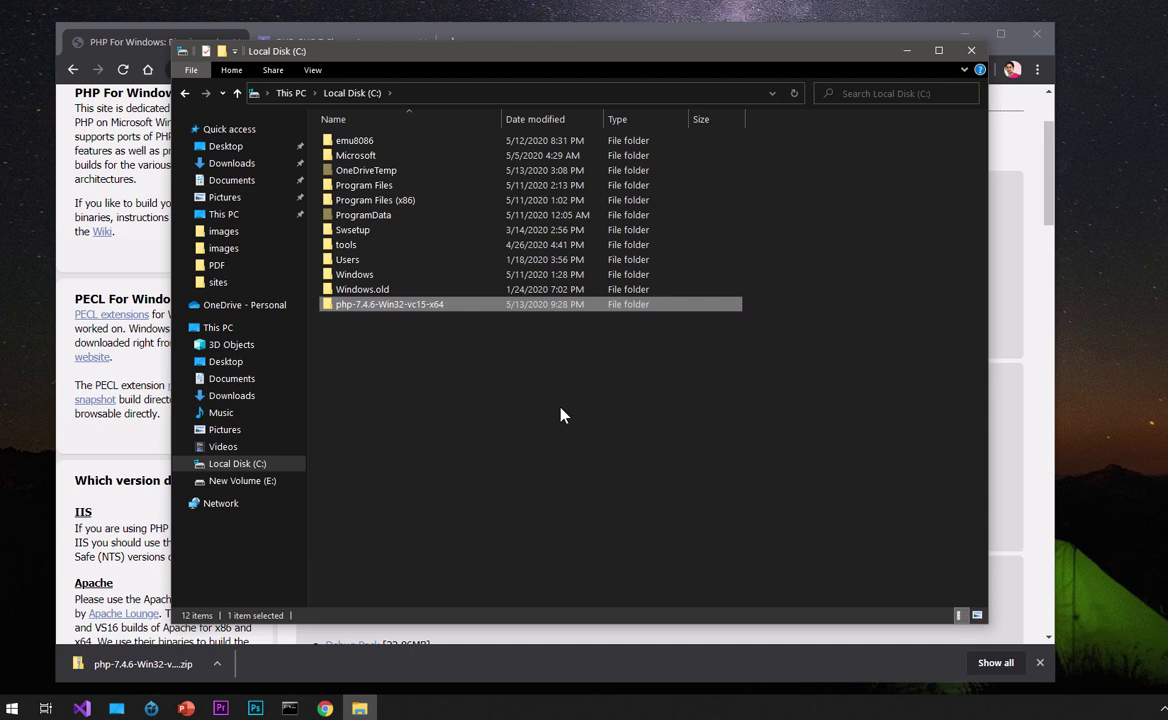
Rename the copied PHP folder on C: to php746.
{"action": "key", "text": "F2"}
{"action": "key", "text": "End"}
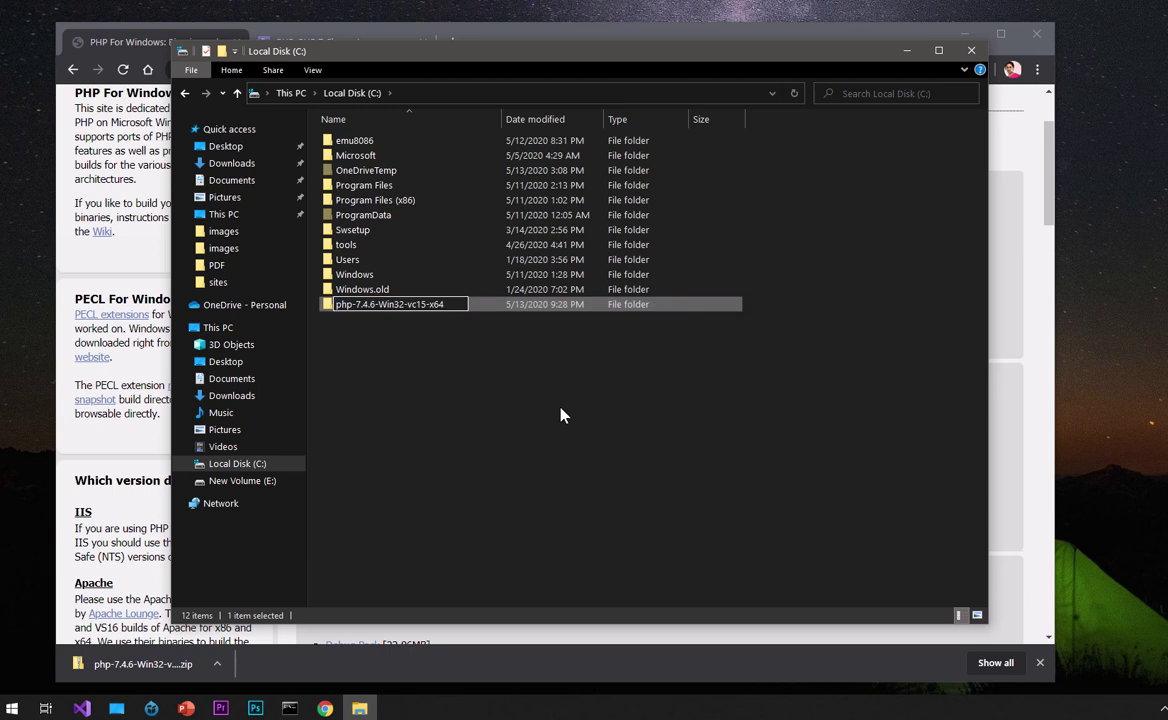
{"action": "key", "text": "BackSpace"}
{"action": "key", "text": "BackSpace"}
{"action": "key", "text": "BackSpace"}
{"action": "key", "text": "BackSpace"}
{"action": "key", "text": "BackSpace"}
{"action": "key", "text": "BackSpace"}
{"action": "key", "text": "BackSpace"}
{"action": "key", "text": "BackSpace"}
{"action": "key", "text": "BackSpace"}
{"action": "key", "text": "BackSpace"}
{"action": "key", "text": "BackSpace"}
{"action": "key", "text": "BackSpace"}
{"action": "key", "text": "BackSpace"}
{"action": "key", "text": "BackSpace"}
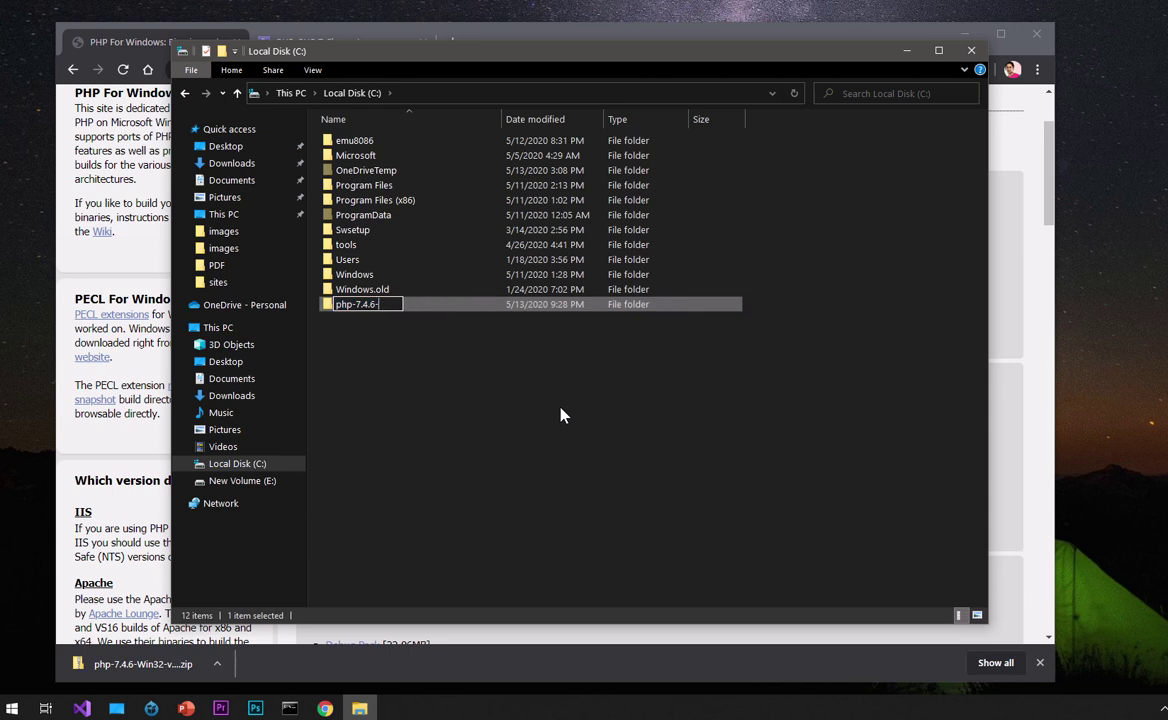
{"action": "key", "text": "BackSpace"}
{"action": "key", "text": "BackSpace"}
{"action": "key", "text": "BackSpace"}
{"action": "key", "text": "BackSpace"}
{"action": "key", "text": "Return"}
{"action": "left_click", "coordinate": [560, 414]}
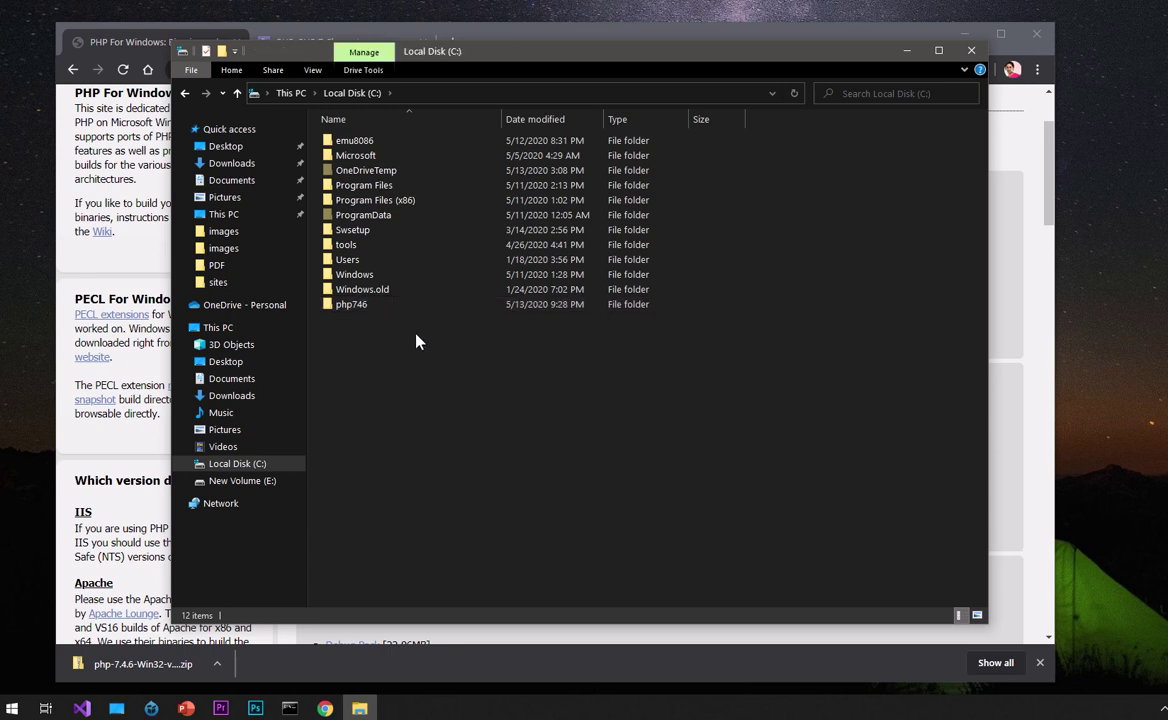
Open the php746 folder to view its 38 items.
{"action": "left_click", "coordinate": [367, 311]}
{"action": "double_click", "coordinate": [367, 311]}
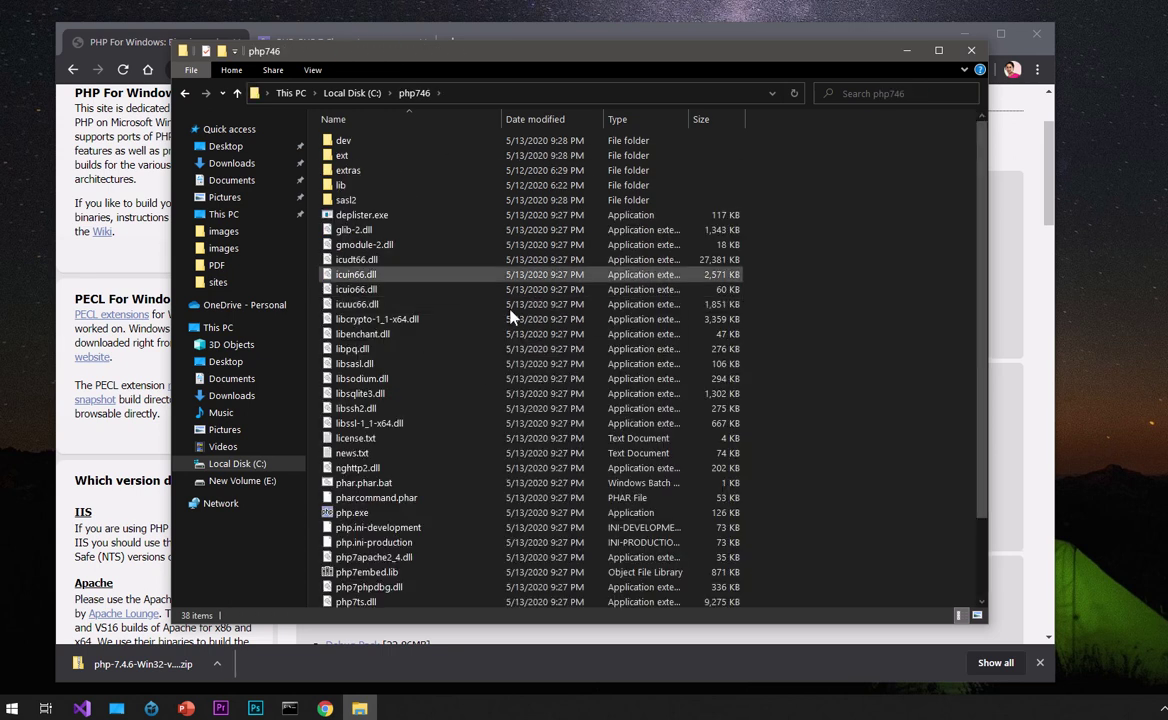
{"action": "left_click", "coordinate": [184, 93]}
{"action": "left_click", "coordinate": [398, 465]}
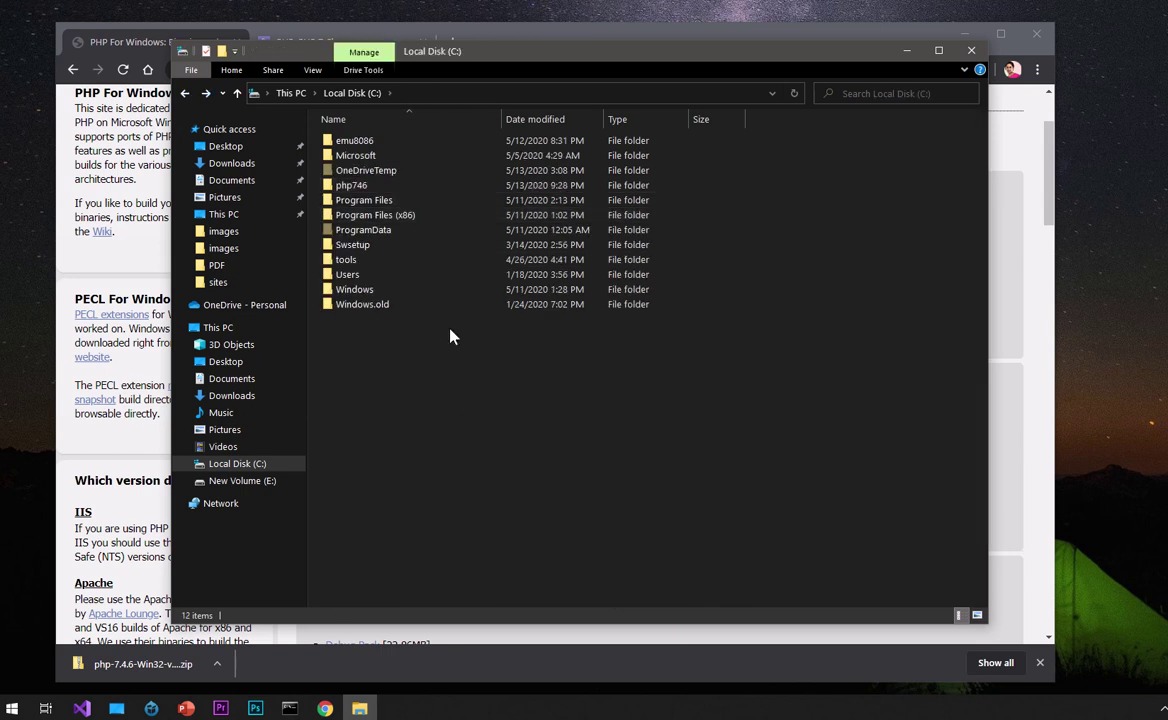
{"action": "double_click", "coordinate": [385, 188]}
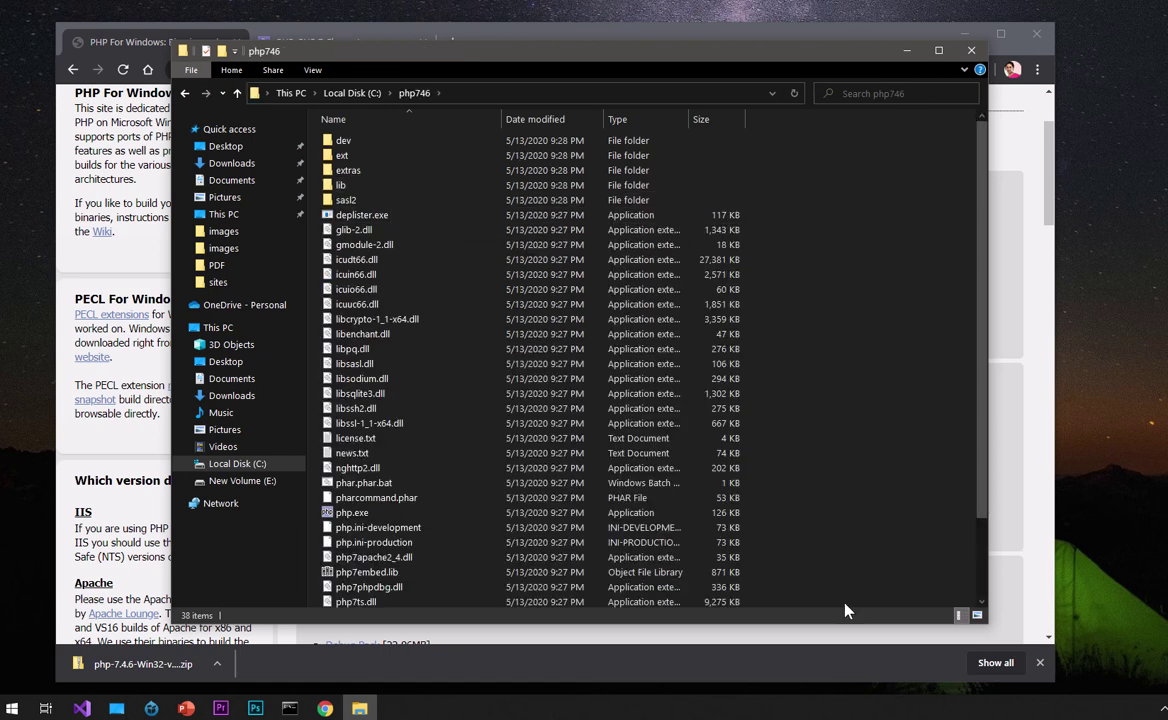
Make a copy of php.ini-development inside C:\php746.
{"action": "left_click", "coordinate": [359, 533]}
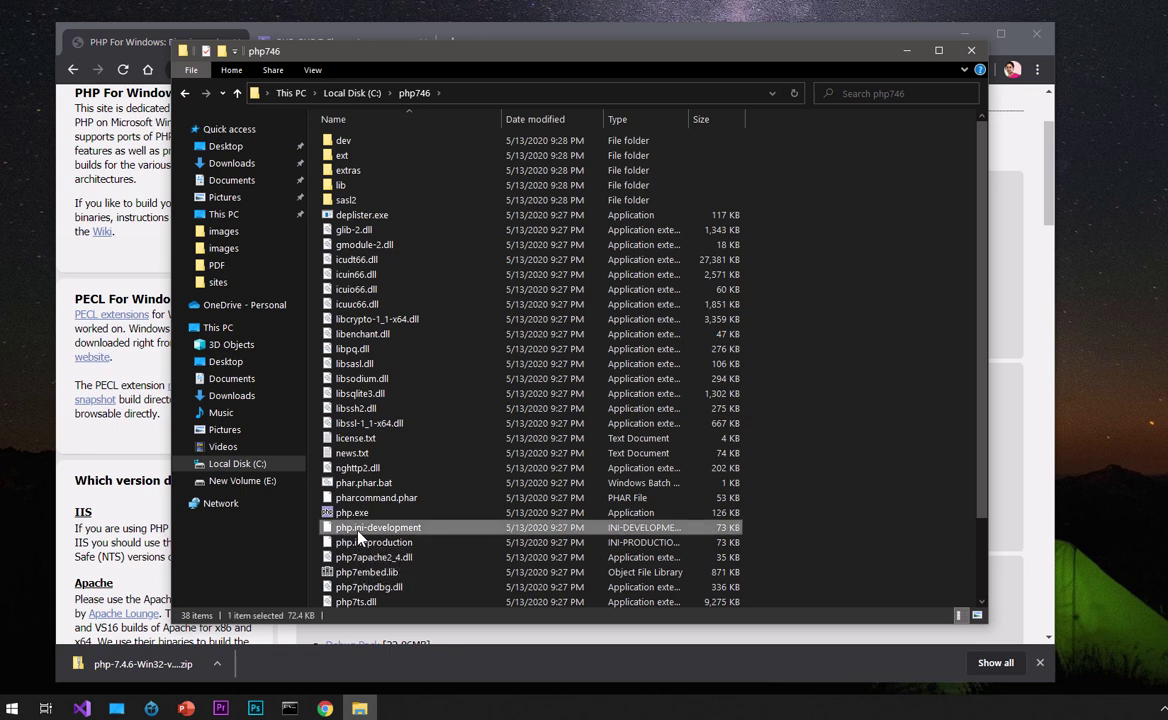
{"action": "right_click", "coordinate": [358, 533]}
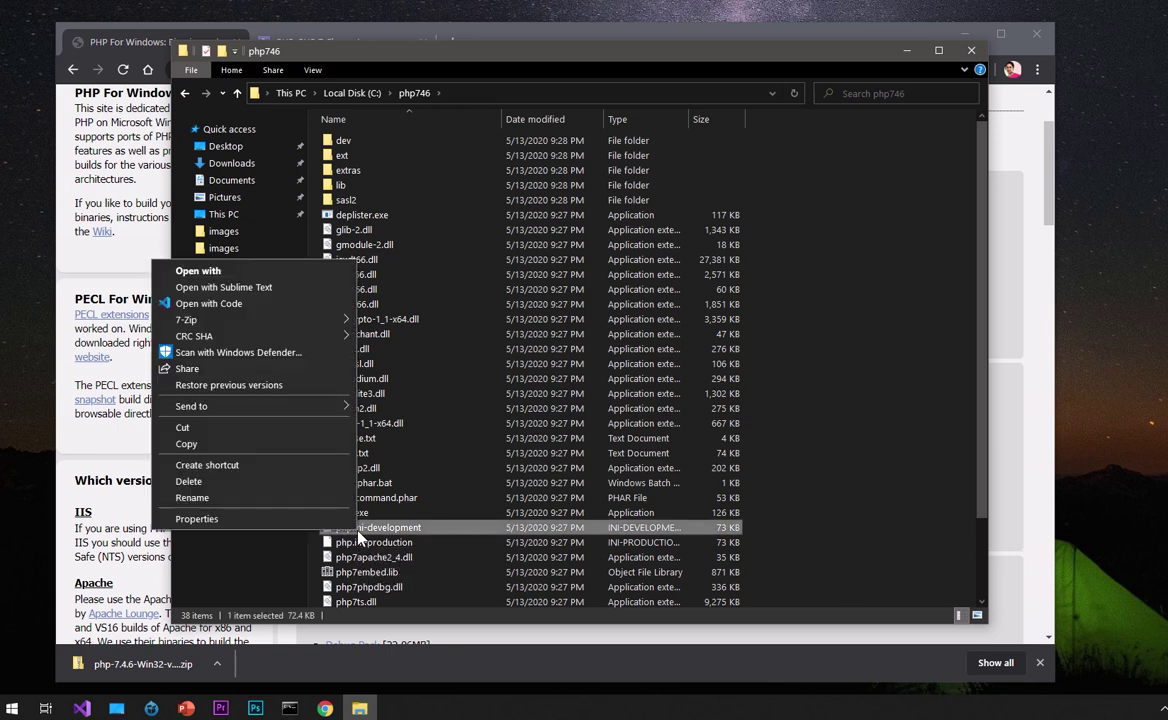
{"action": "left_click", "coordinate": [232, 449]}
{"action": "right_click", "coordinate": [860, 374]}
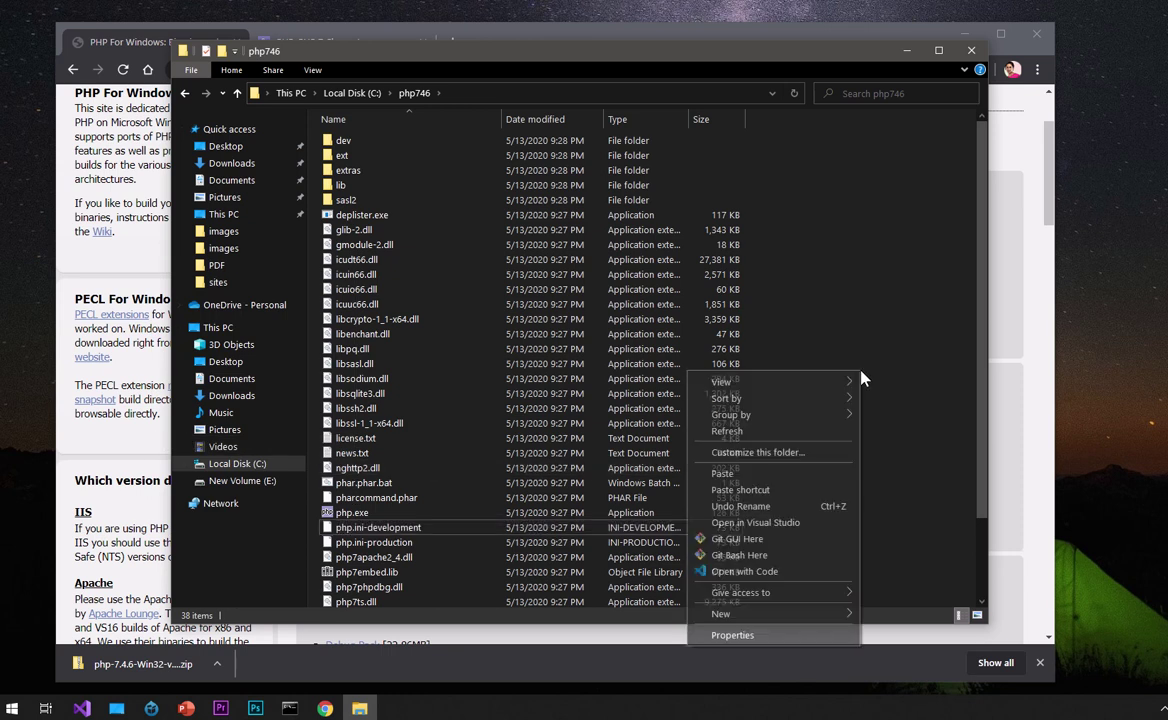
{"action": "left_click", "coordinate": [773, 472]}
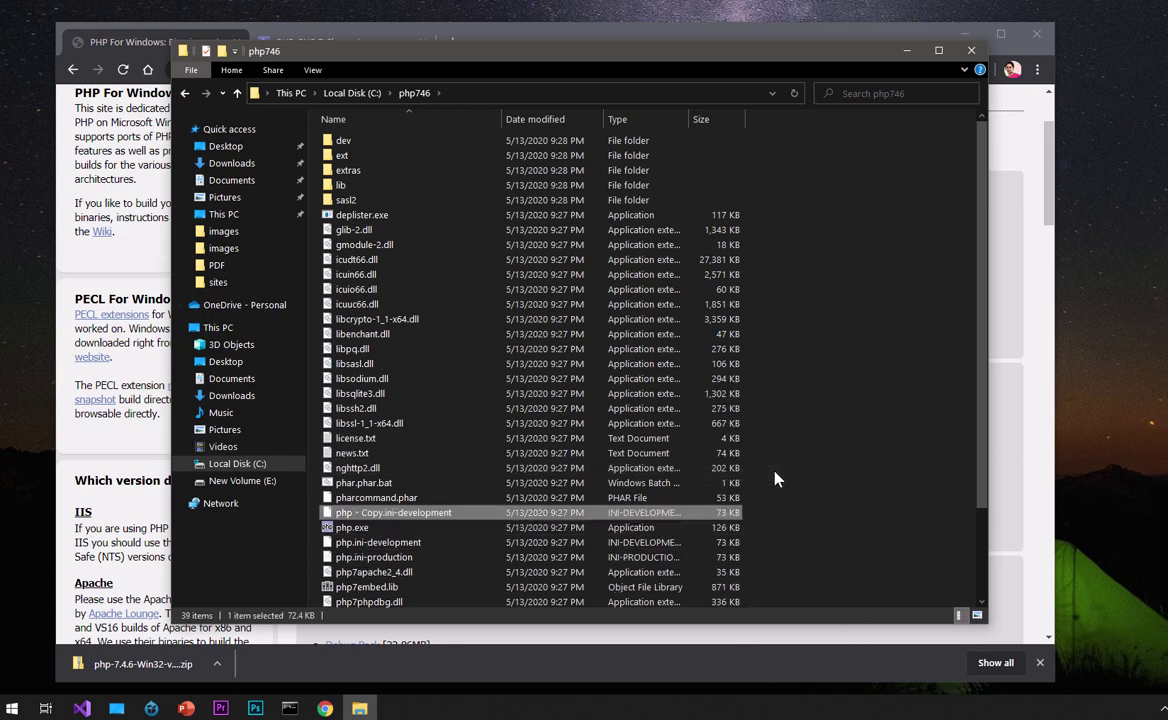
Rename the copy to php.ini, confirming the file extension change.
{"action": "right_click", "coordinate": [377, 513]}
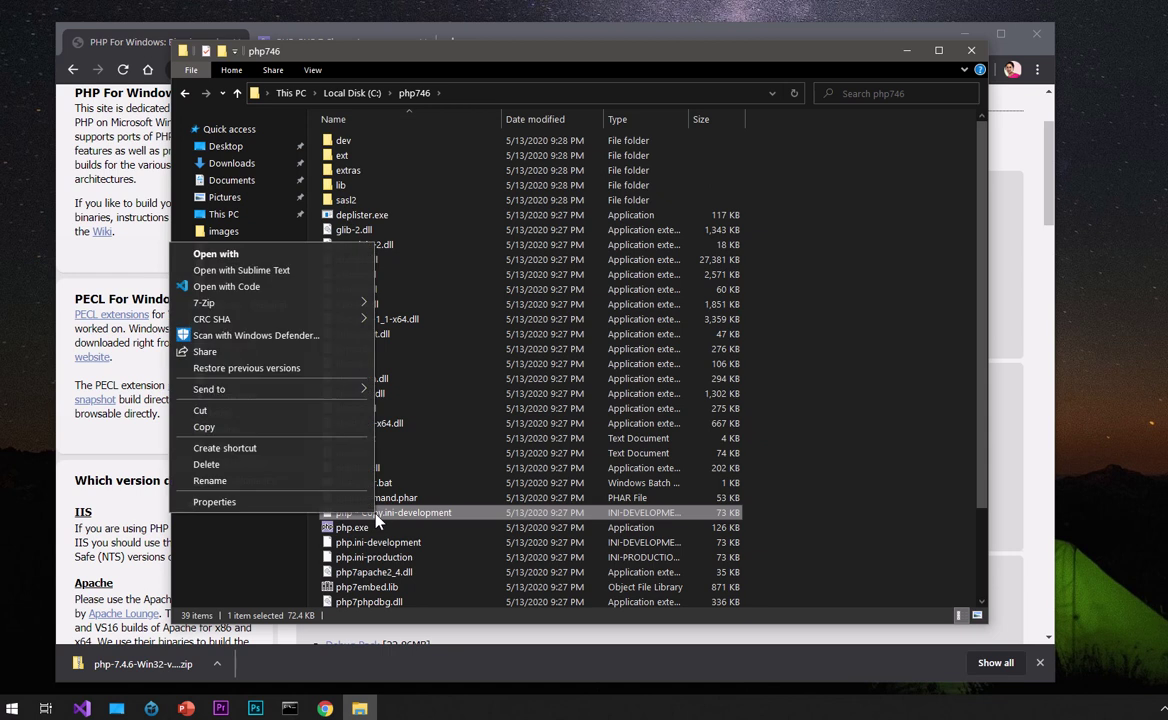
{"action": "left_click", "coordinate": [269, 480]}
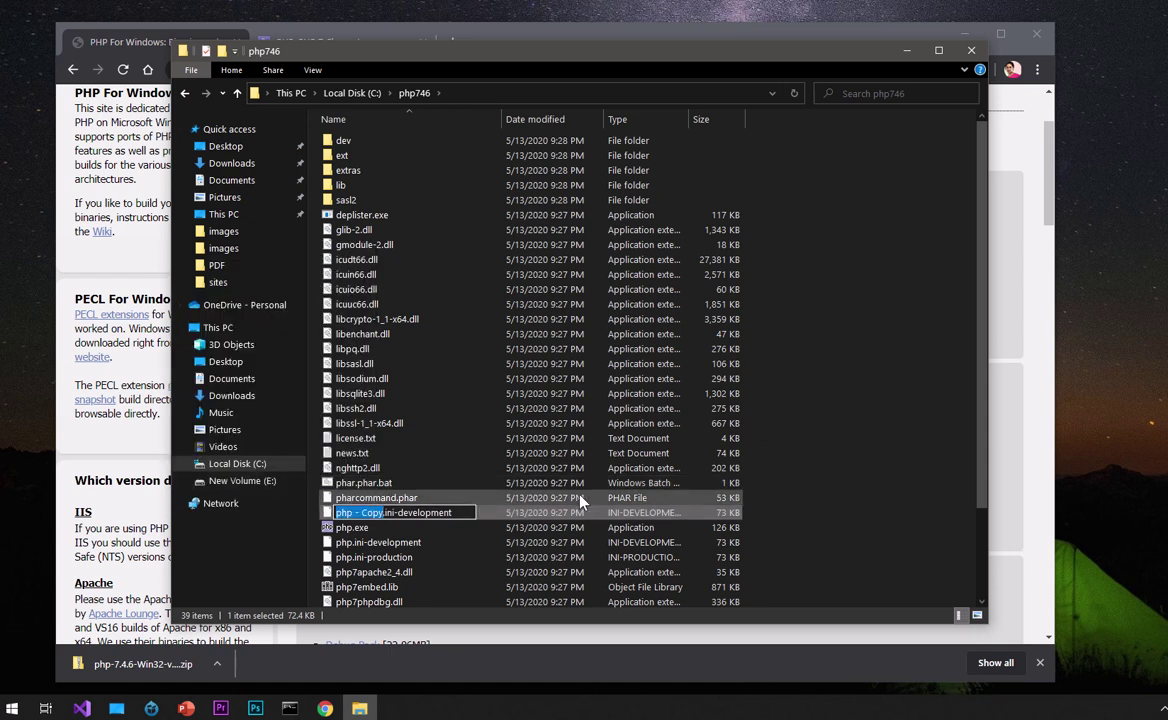
{"action": "key", "text": "Right"}
{"action": "key", "text": "BackSpace"}
{"action": "key", "text": "BackSpace"}
{"action": "key", "text": "BackSpace"}
{"action": "key", "text": "BackSpace"}
{"action": "key", "text": "BackSpace"}
{"action": "key", "text": "BackSpace"}
{"action": "key", "text": "BackSpace"}
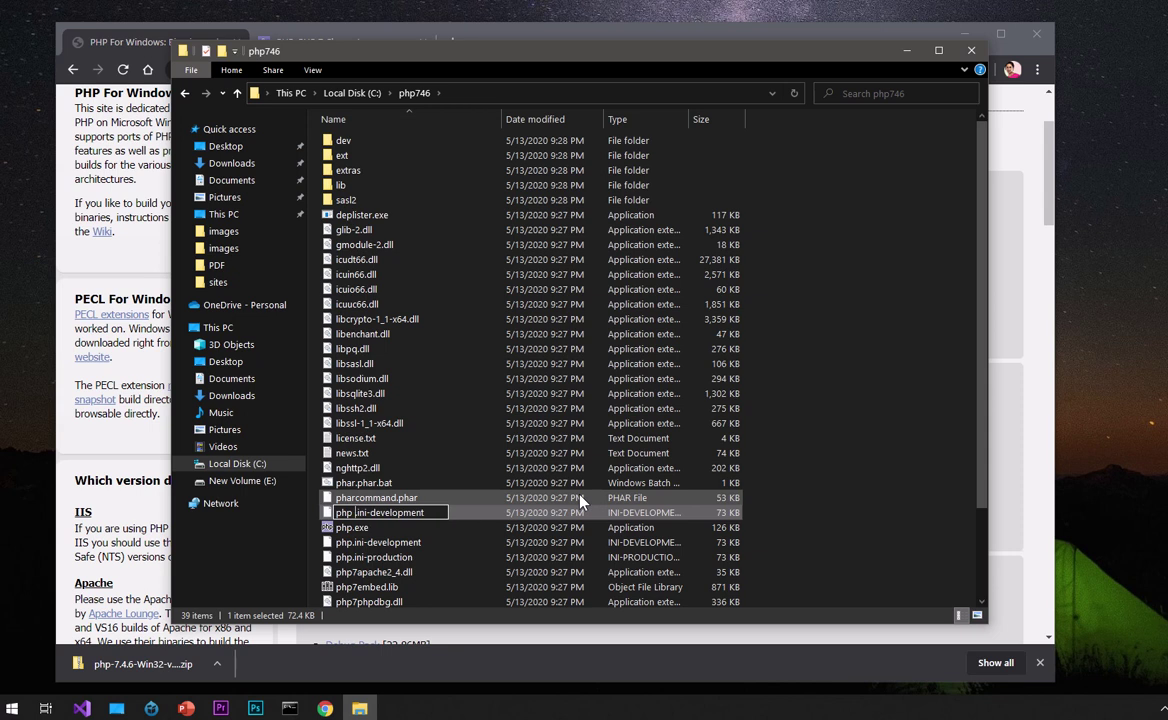
{"action": "key", "text": "Right"}
{"action": "key", "text": "Right"}
{"action": "key", "text": "Right"}
{"action": "key", "text": "Right"}
{"action": "key", "text": "Delete"}
{"action": "key", "text": "Delete"}
{"action": "key", "text": "Delete"}
{"action": "key", "text": "Delete"}
{"action": "key", "text": "Delete"}
{"action": "key", "text": "Delete"}
{"action": "key", "text": "Delete"}
{"action": "key", "text": "Delete"}
{"action": "key", "text": "Delete"}
{"action": "key", "text": "Delete"}
{"action": "key", "text": "Delete"}
{"action": "key", "text": "Delete"}
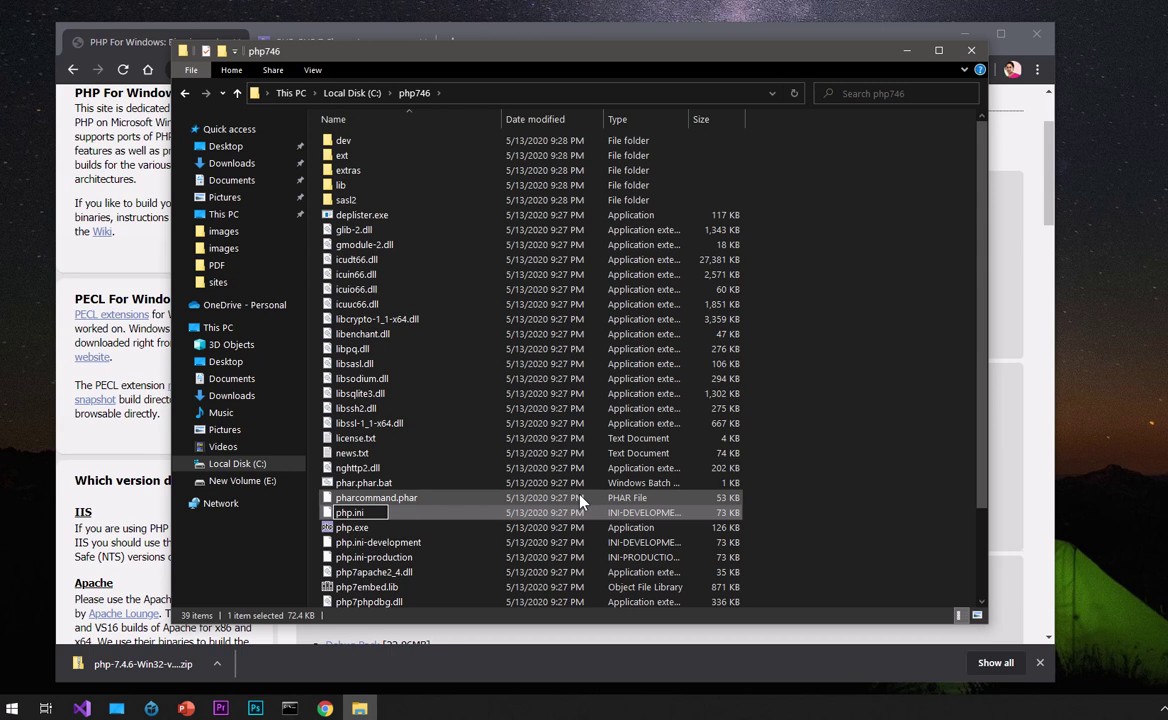
{"action": "key", "text": "Return"}
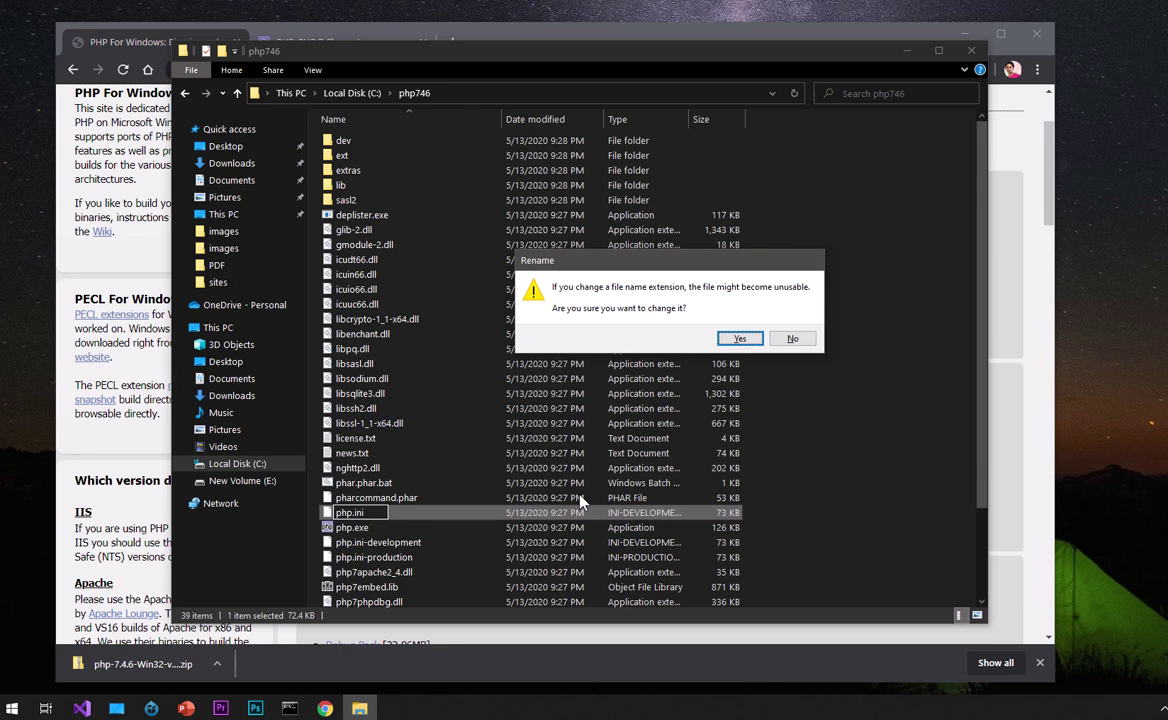
{"action": "left_click", "coordinate": [737, 340]}
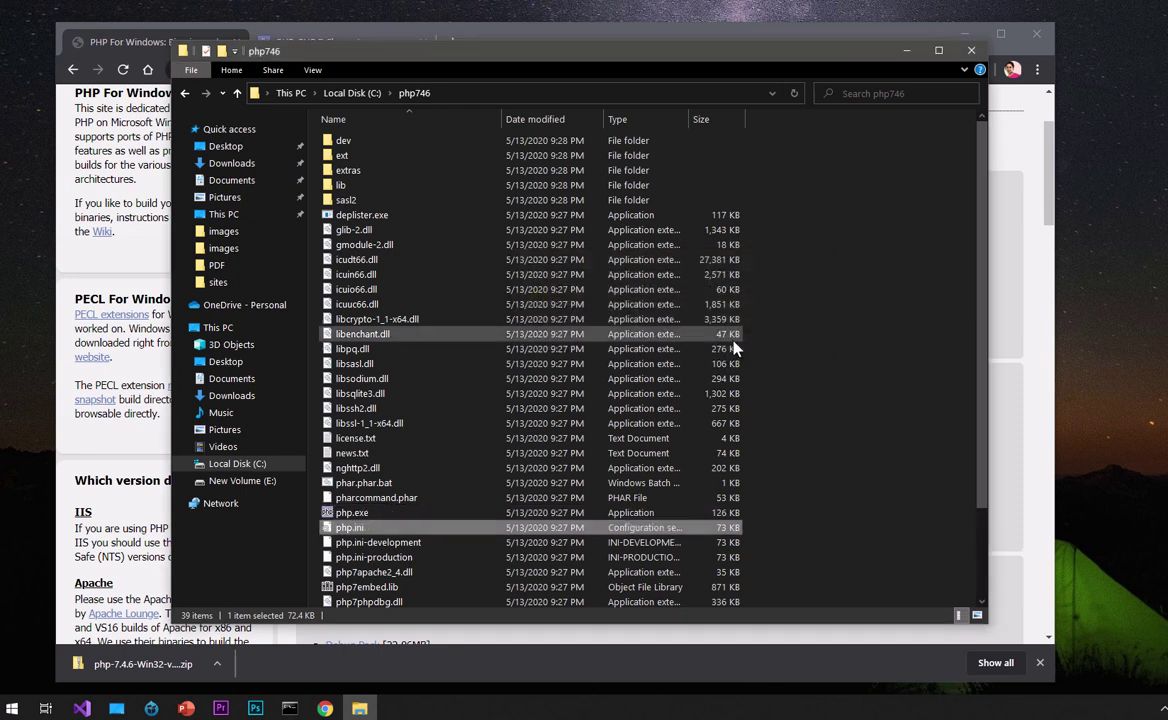
Open C:\php746\php.ini with Sublime Text.
{"action": "right_click", "coordinate": [362, 532]}
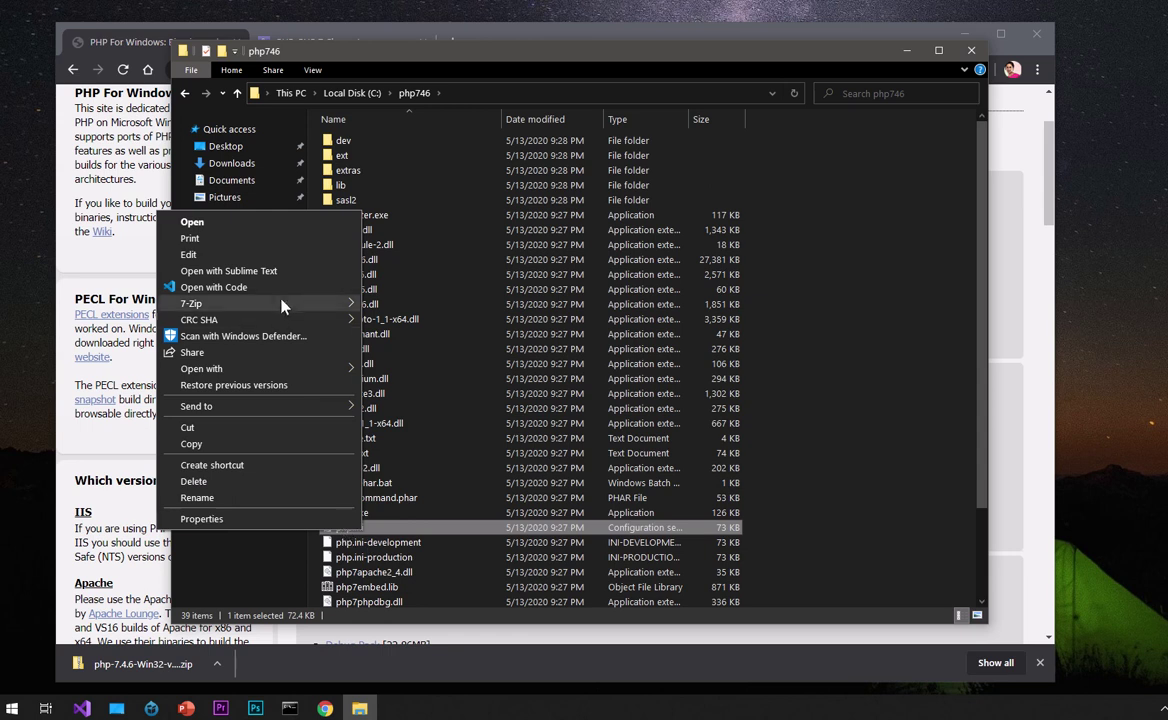
{"action": "mouse_move", "coordinate": [281, 305]}
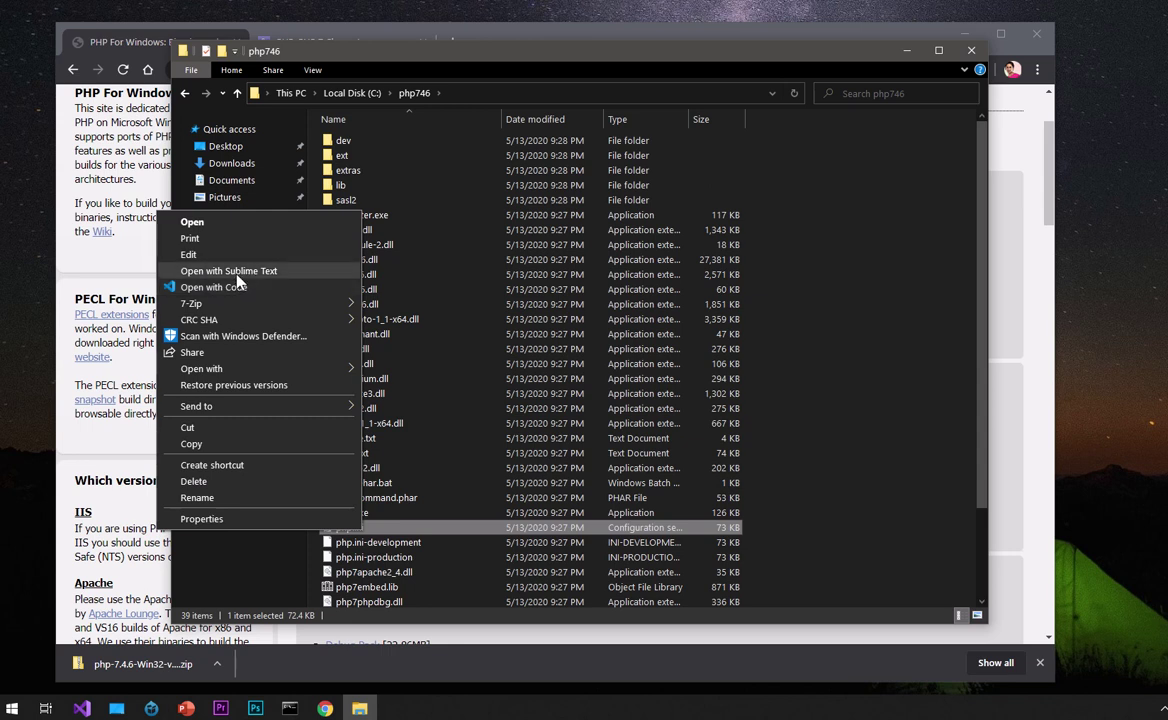
{"action": "left_click", "coordinate": [240, 274]}
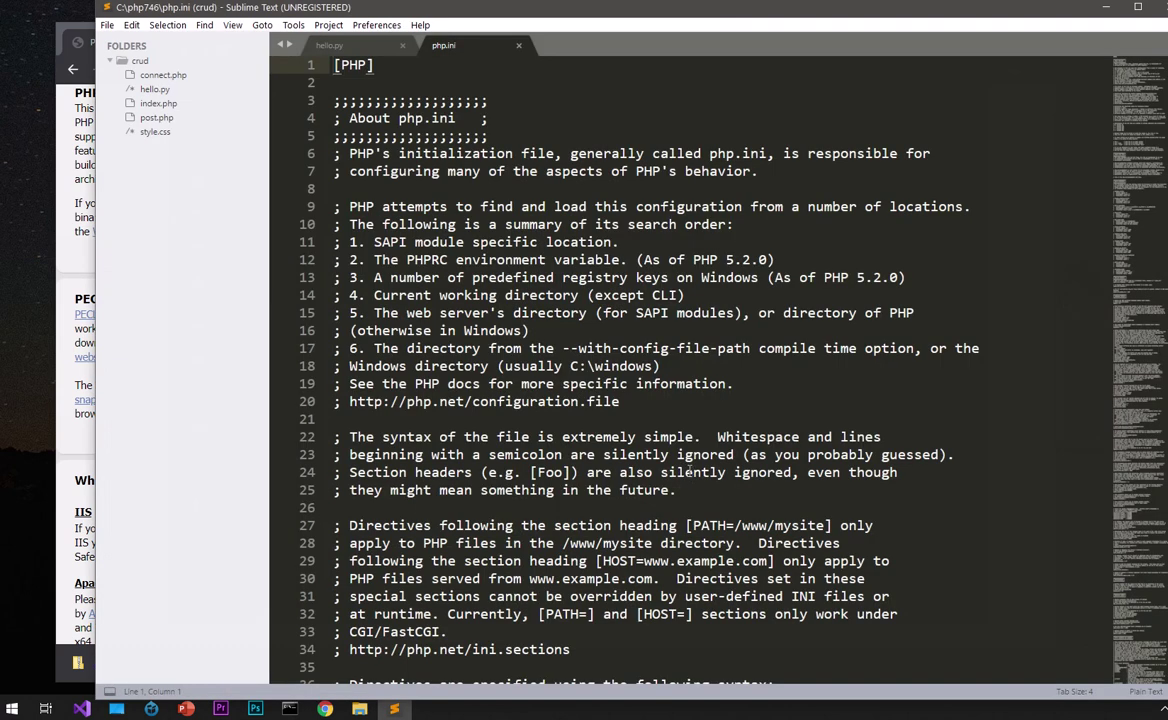
Collapse the crud sidebar folder, scroll through php.ini and close the stray Find References tab.
{"action": "left_click", "coordinate": [118, 62]}
{"action": "scroll", "coordinate": [570, 315], "scroll_direction": "down", "scroll_amount": 15}
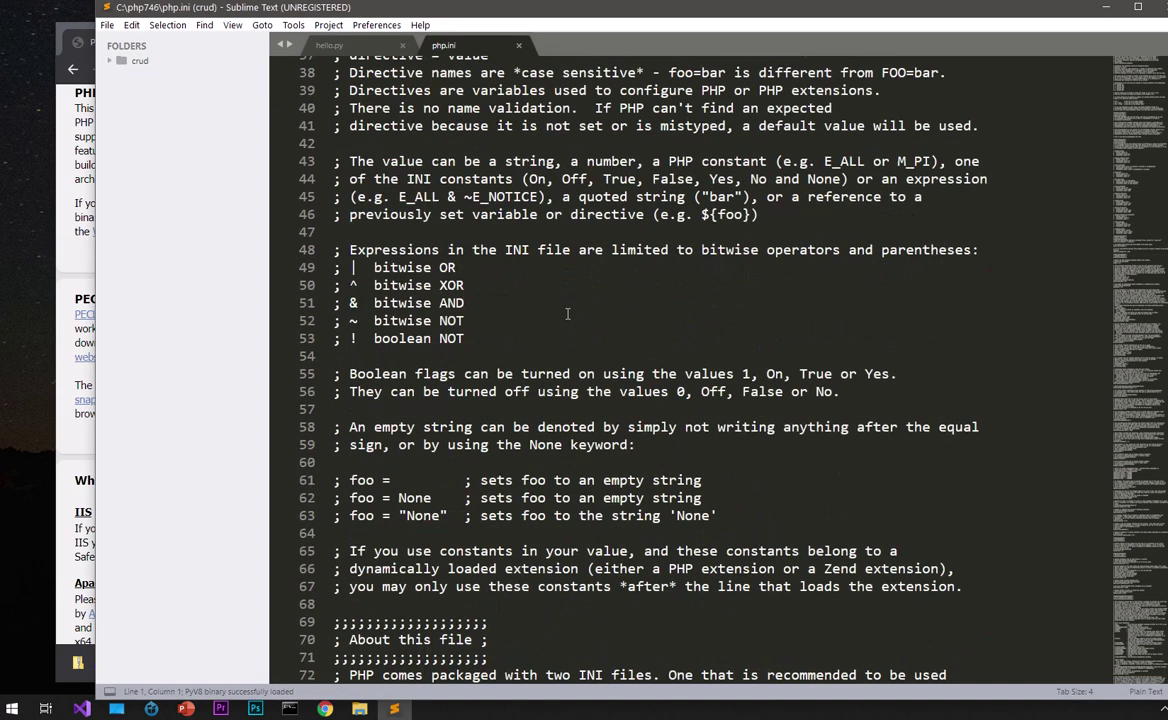
{"action": "scroll", "coordinate": [570, 315], "scroll_direction": "down", "scroll_amount": 10}
{"action": "scroll", "coordinate": [568, 314], "scroll_direction": "down", "scroll_amount": 7}
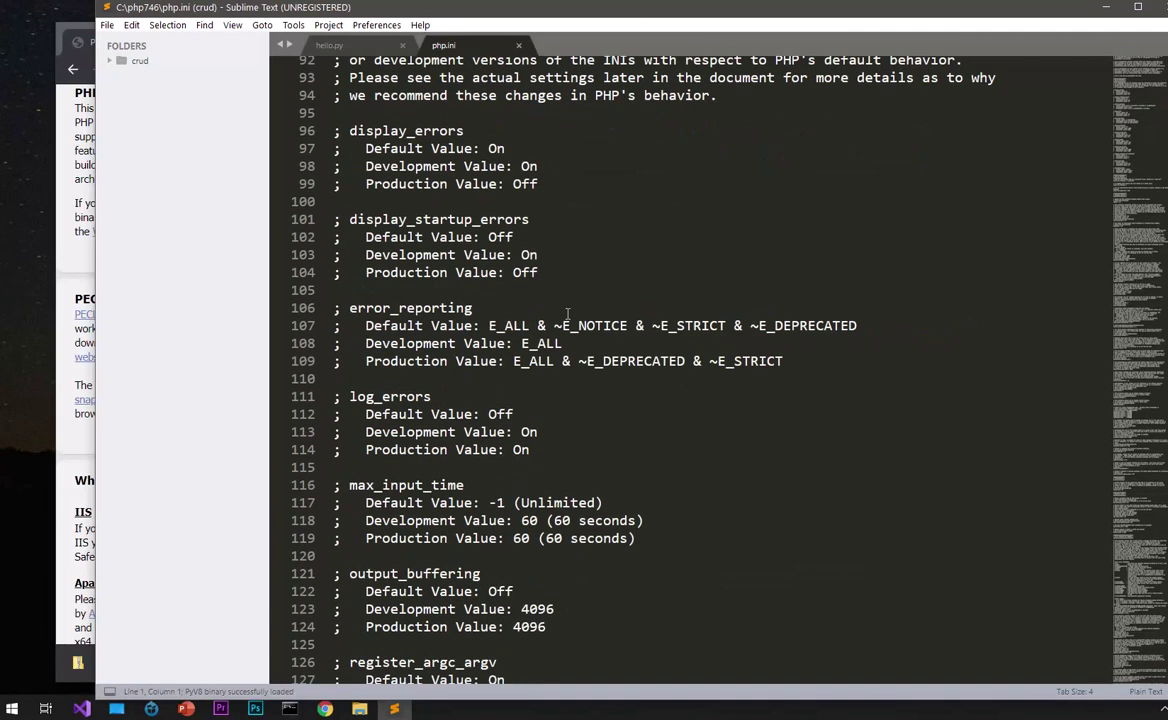
{"action": "scroll", "coordinate": [568, 314], "scroll_direction": "down", "scroll_amount": 12}
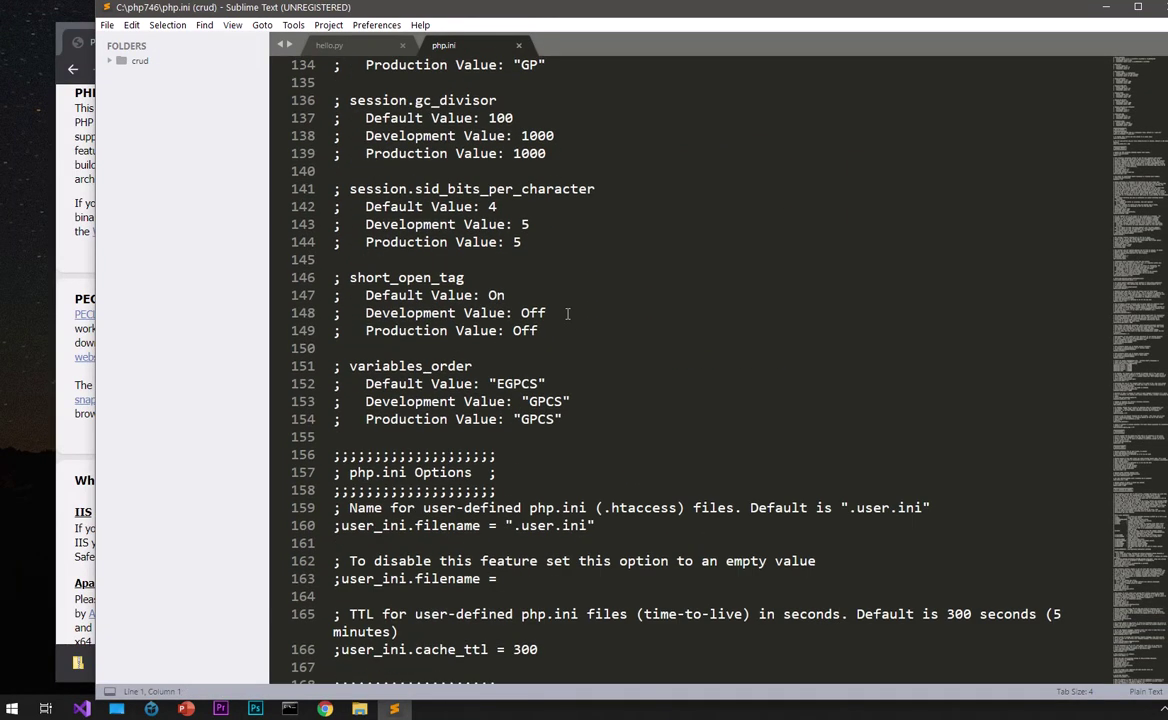
{"action": "key", "text": "shift+F12"}
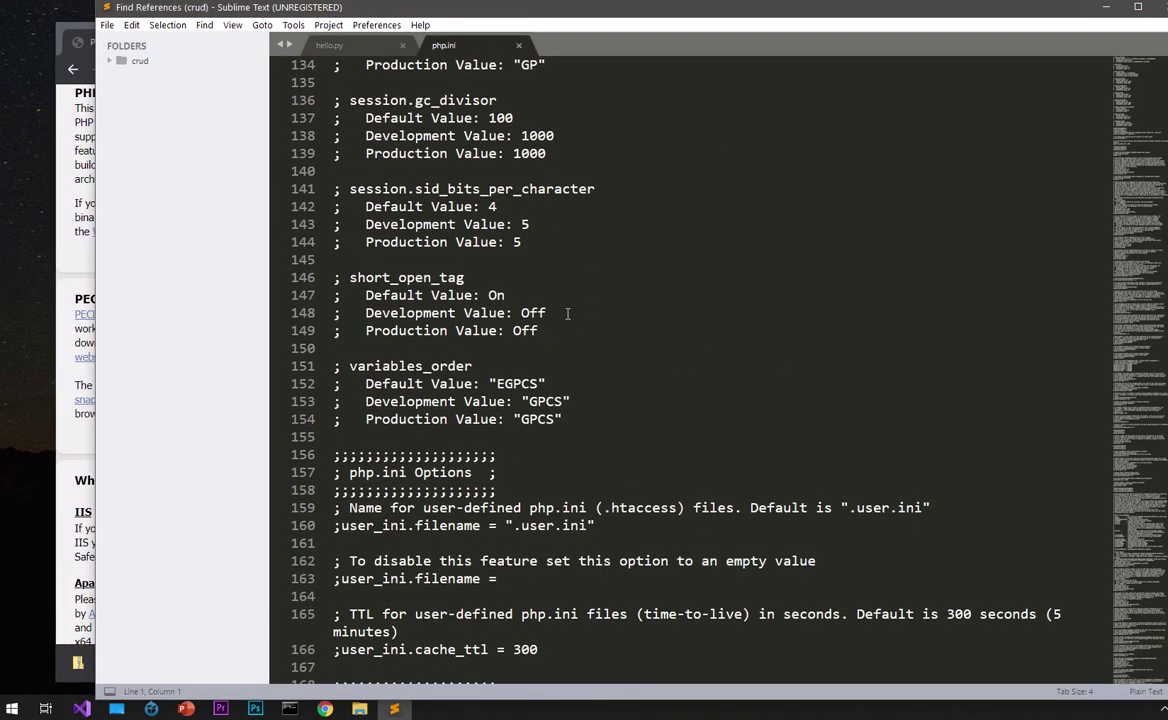
{"action": "key", "text": "ctrl+f"}
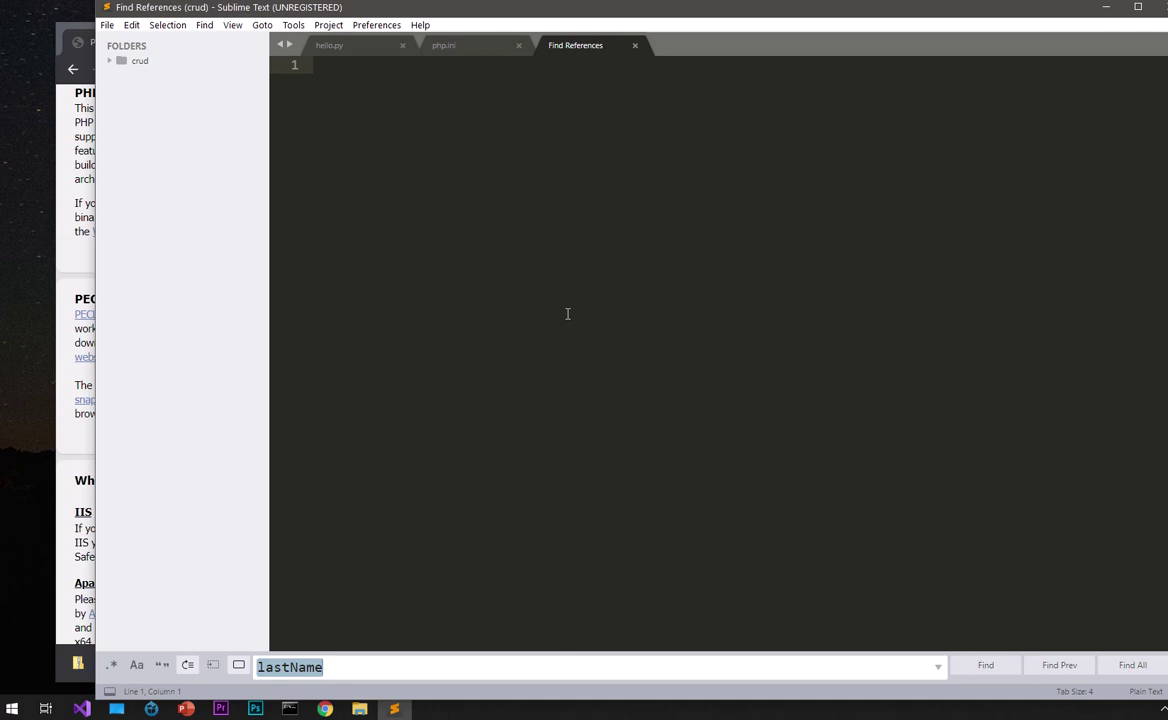
{"action": "left_click", "coordinate": [635, 46]}
{"action": "left_click", "coordinate": [648, 384]}
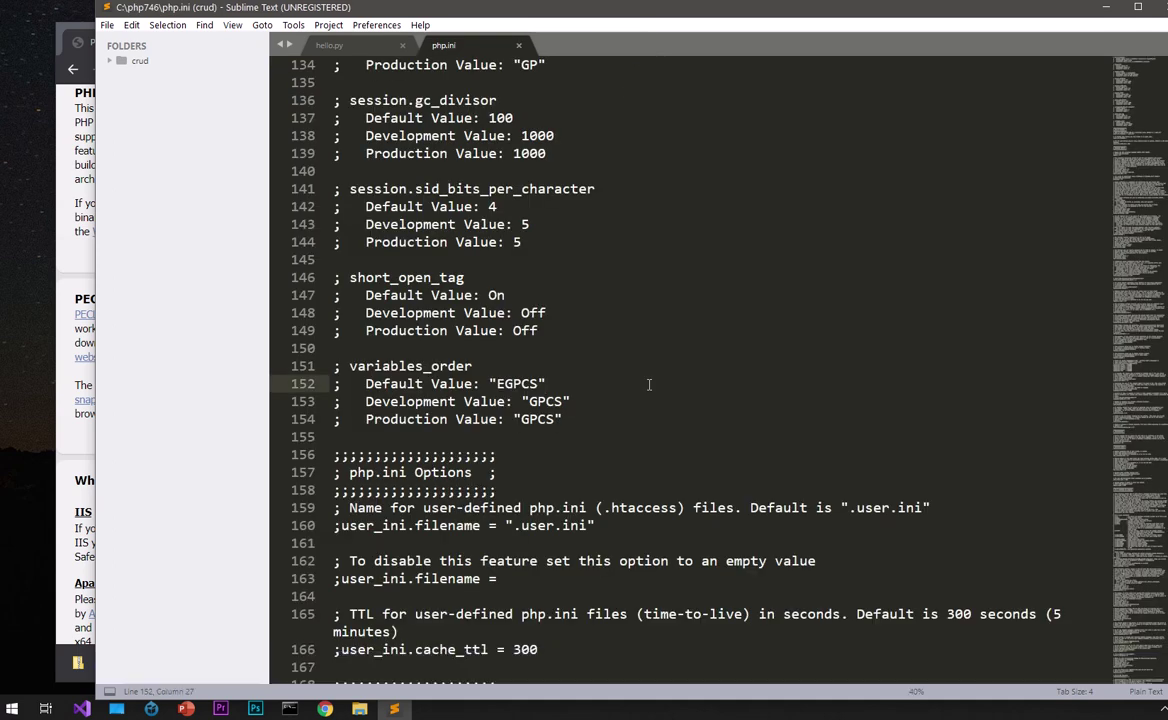
Remove the ';' before extension_dir = "ext" on line 757, save php.ini, and close it.
{"action": "key", "text": "ctrl+f"}
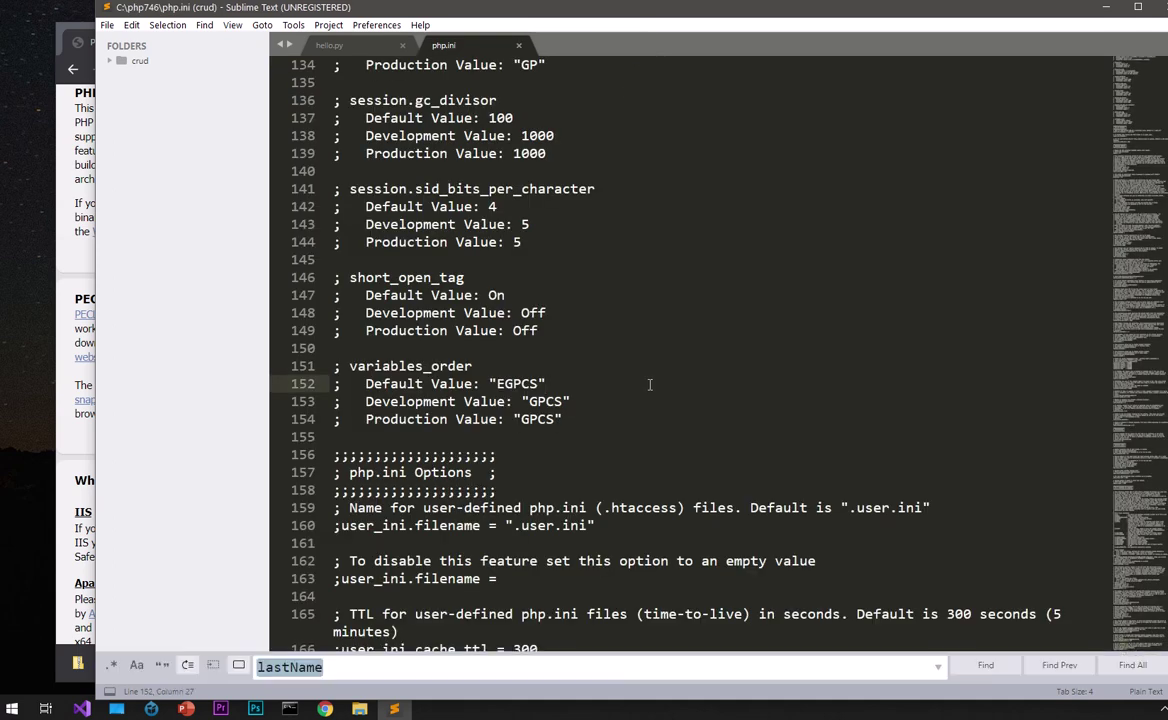
{"action": "type", "text": "ex"}
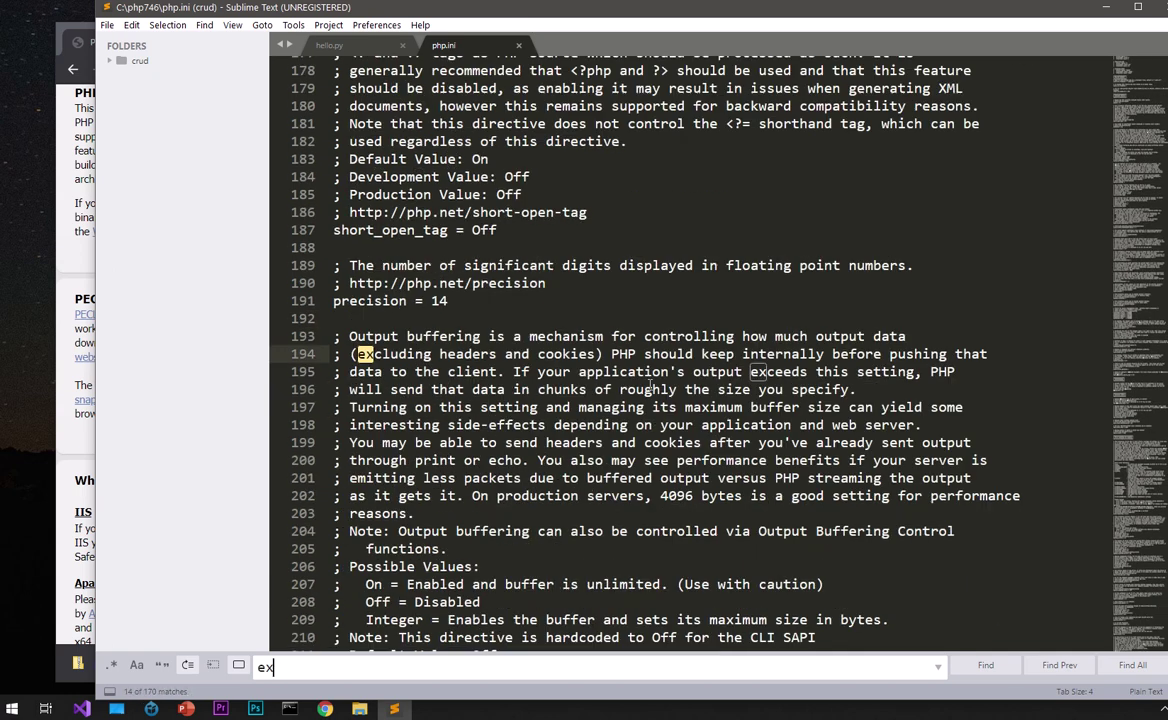
{"action": "type", "text": "ten"}
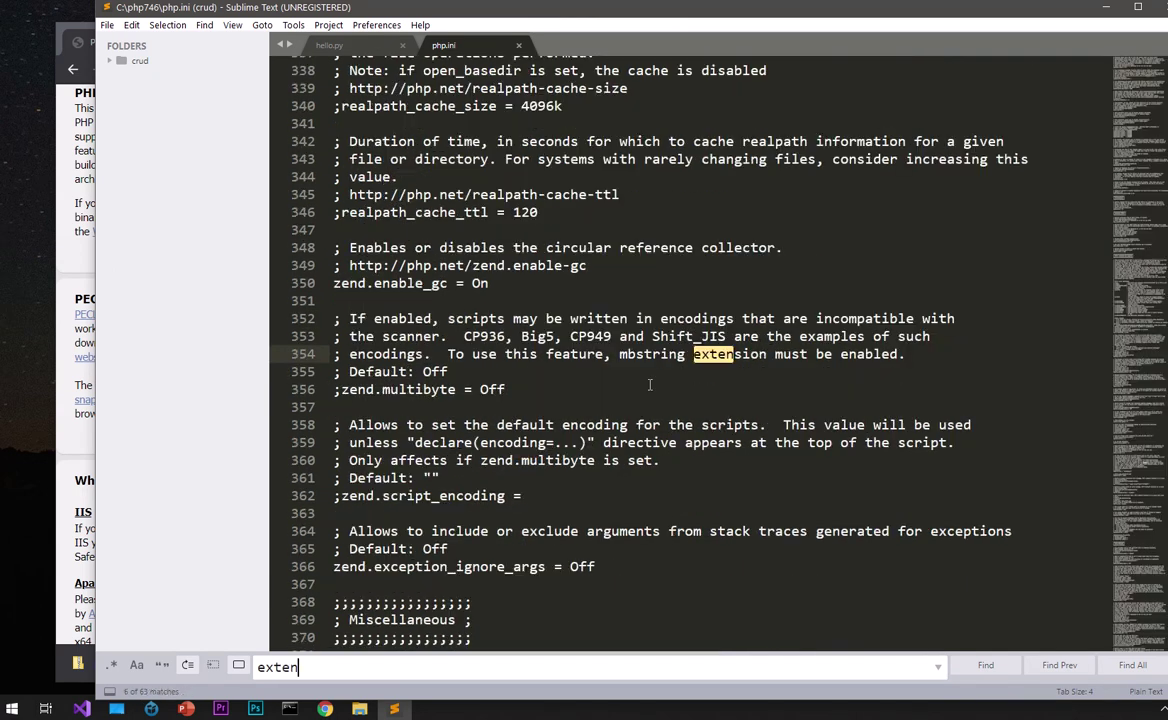
{"action": "type", "text": "sion"}
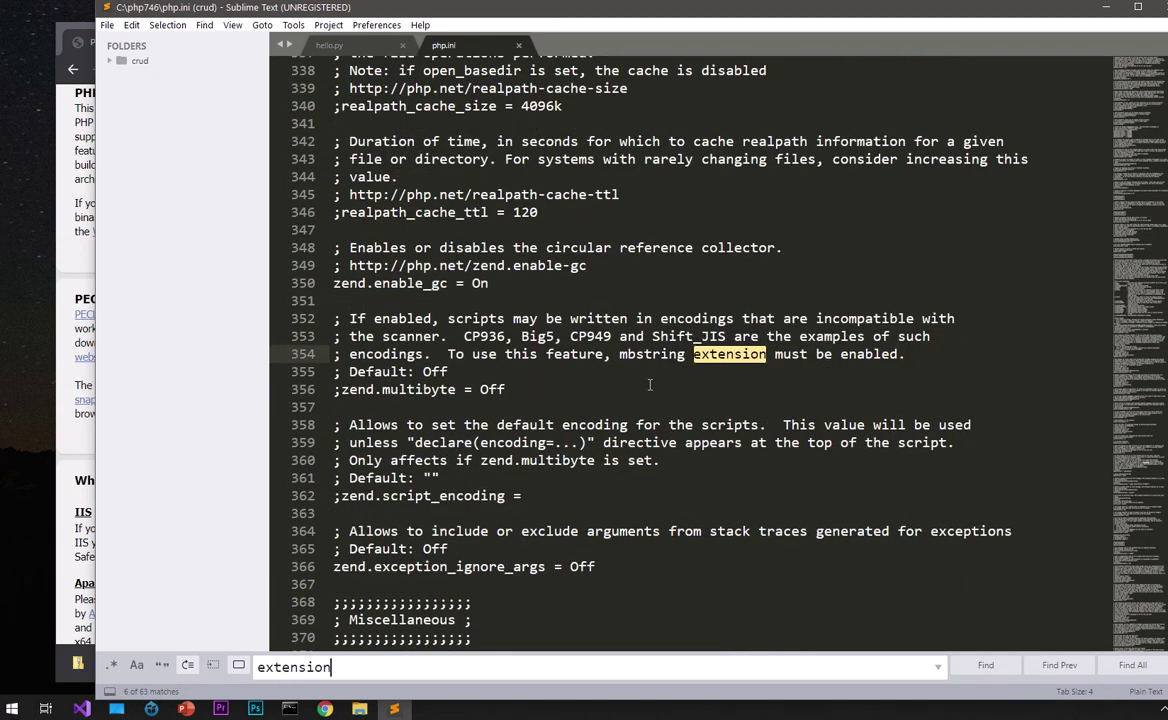
{"action": "type", "text": "_dir"}
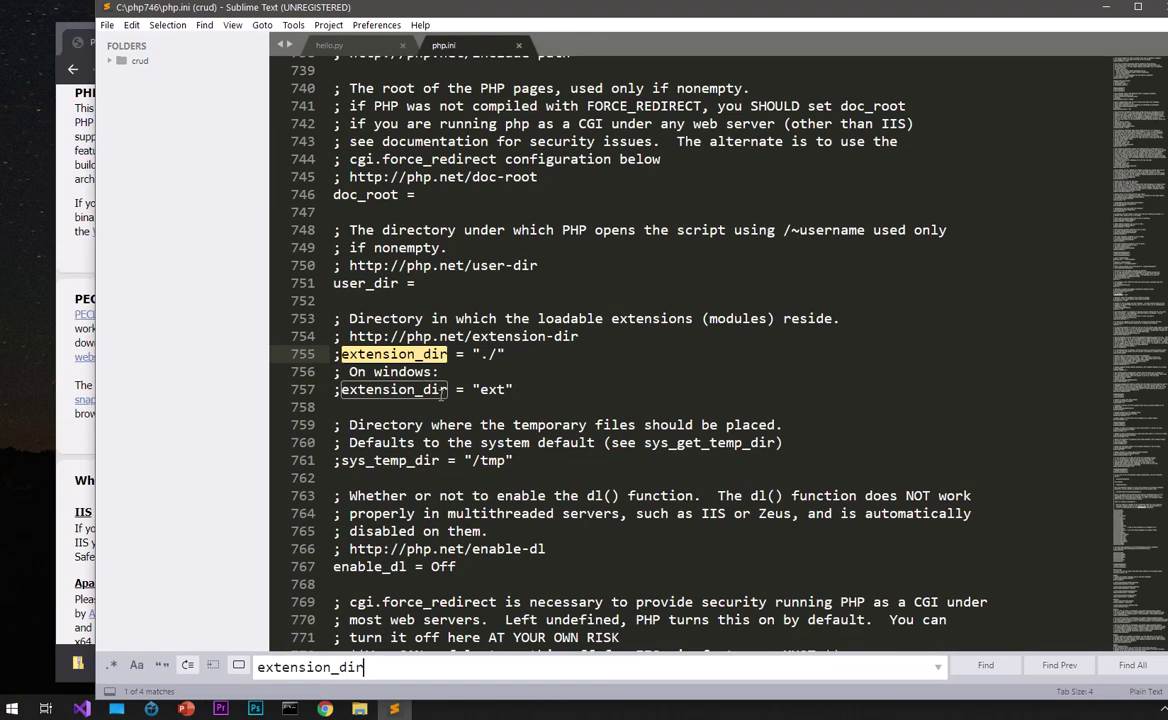
{"action": "left_click", "coordinate": [440, 372]}
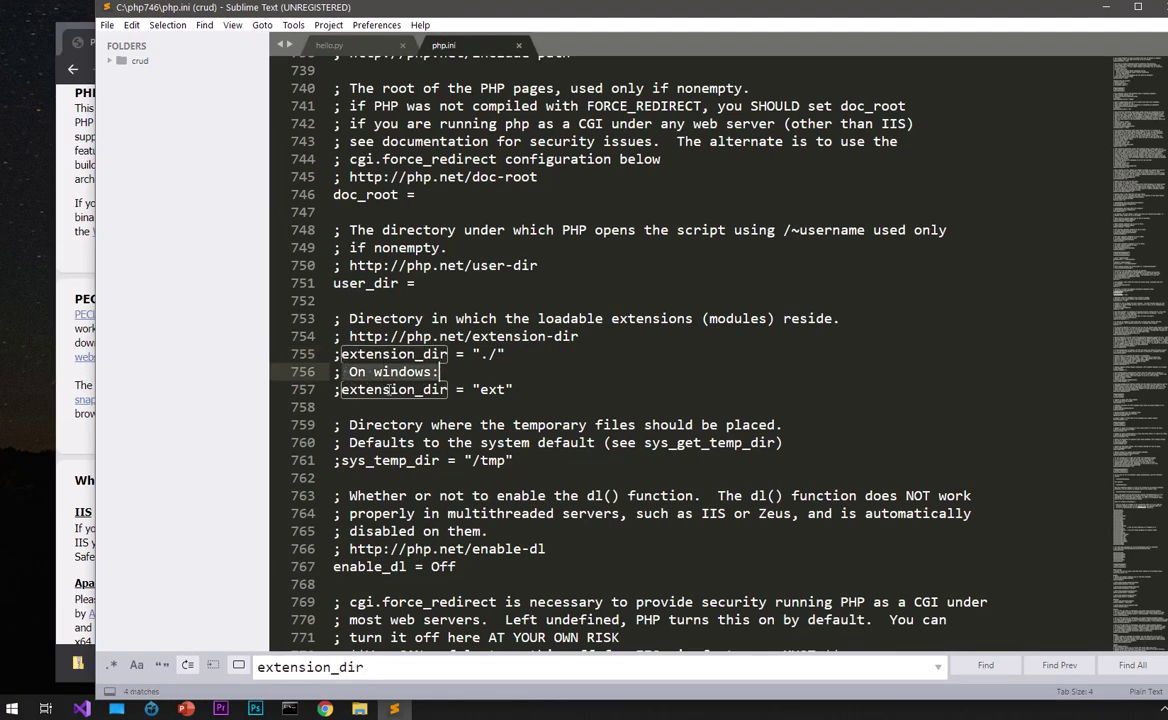
{"action": "key", "text": "Right"}
{"action": "key", "text": "Delete"}
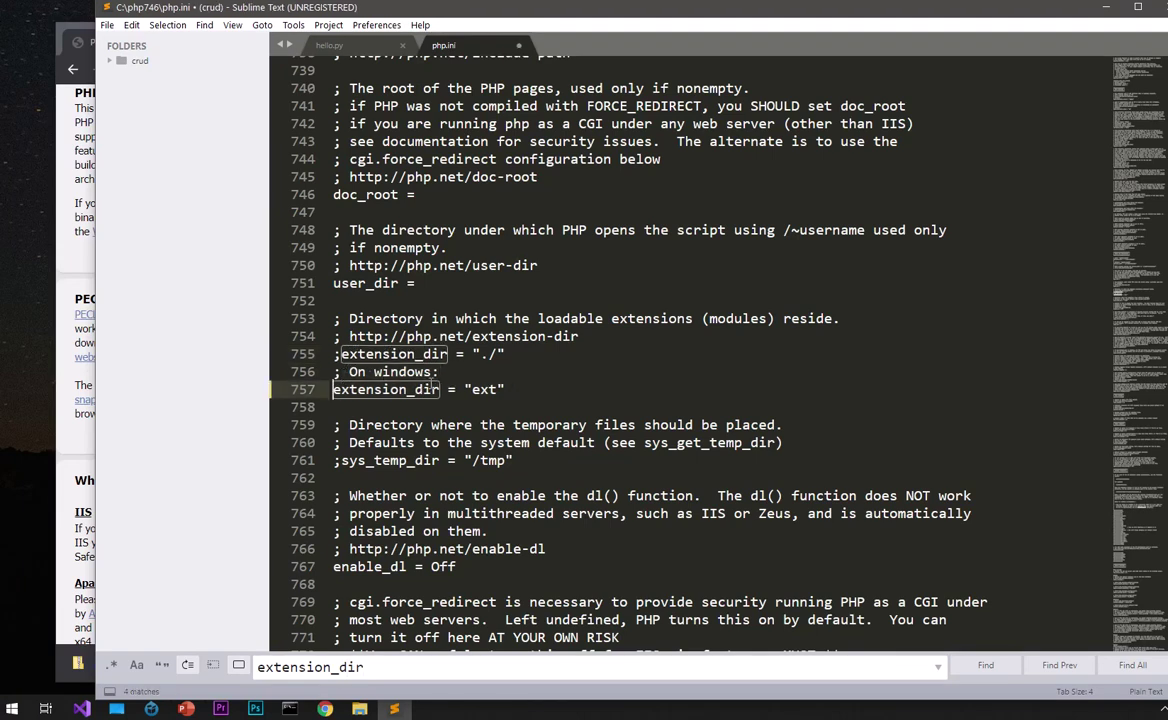
{"action": "key", "text": "ctrl+s"}
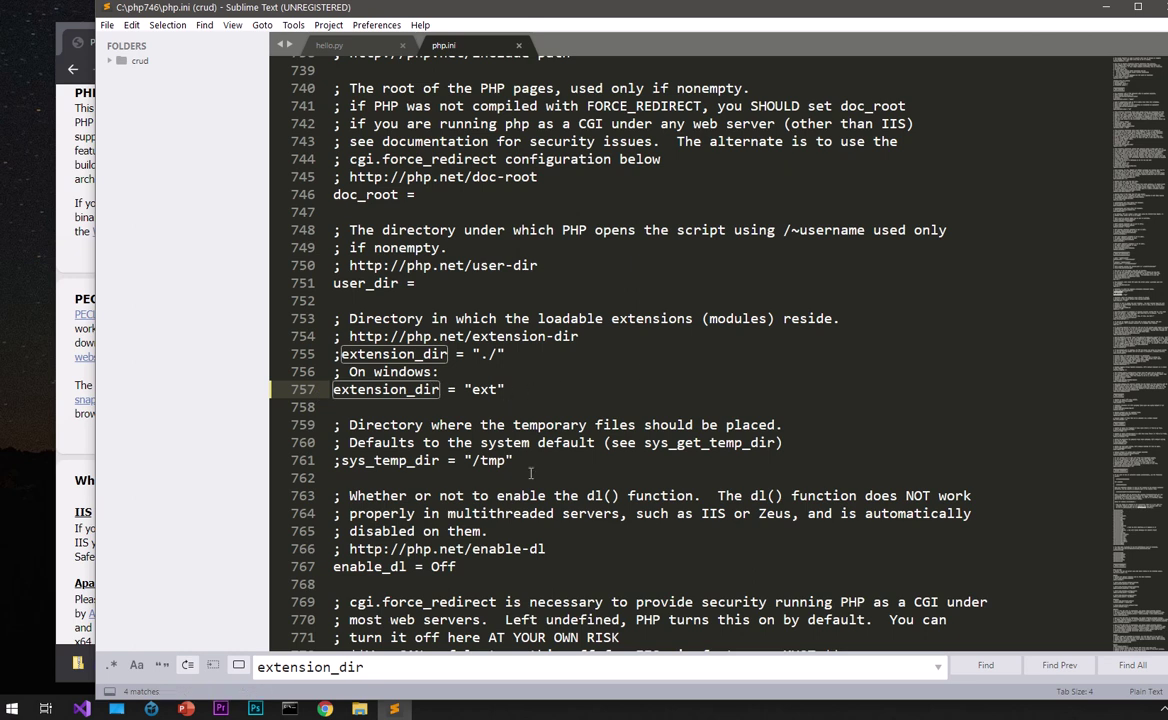
{"action": "scroll", "coordinate": [421, 549], "scroll_direction": "down", "scroll_amount": 20}
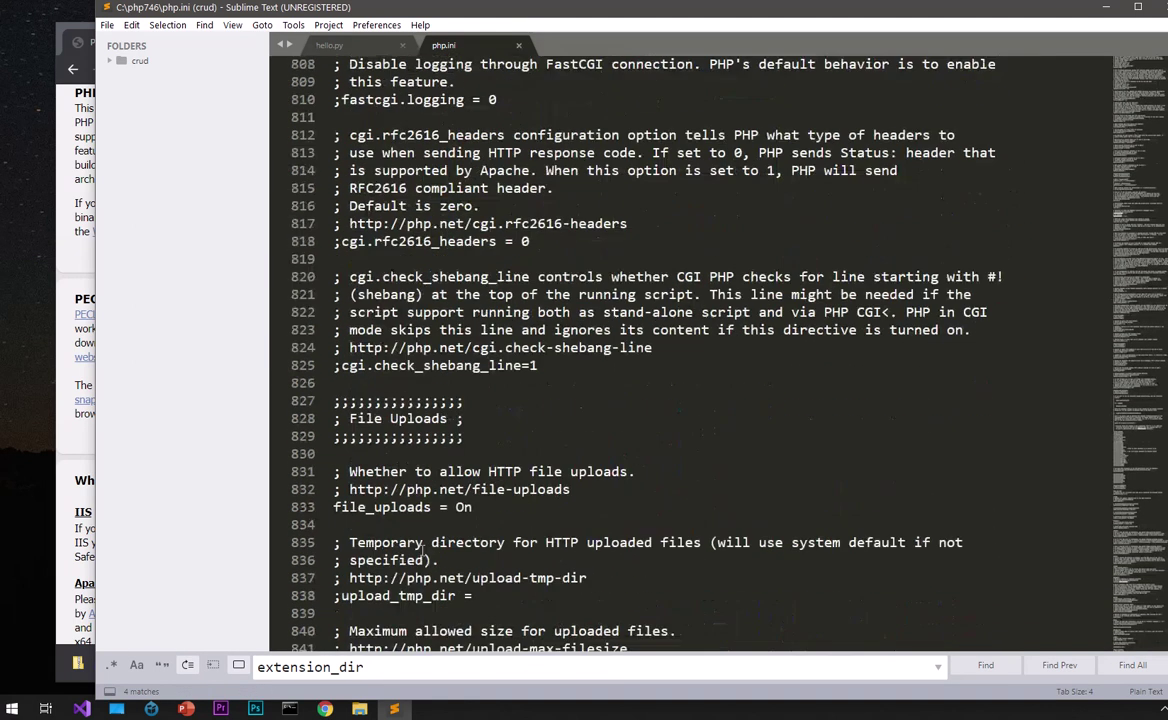
{"action": "scroll", "coordinate": [421, 549], "scroll_direction": "down", "scroll_amount": 19}
{"action": "scroll", "coordinate": [389, 313], "scroll_direction": "up", "scroll_amount": 5}
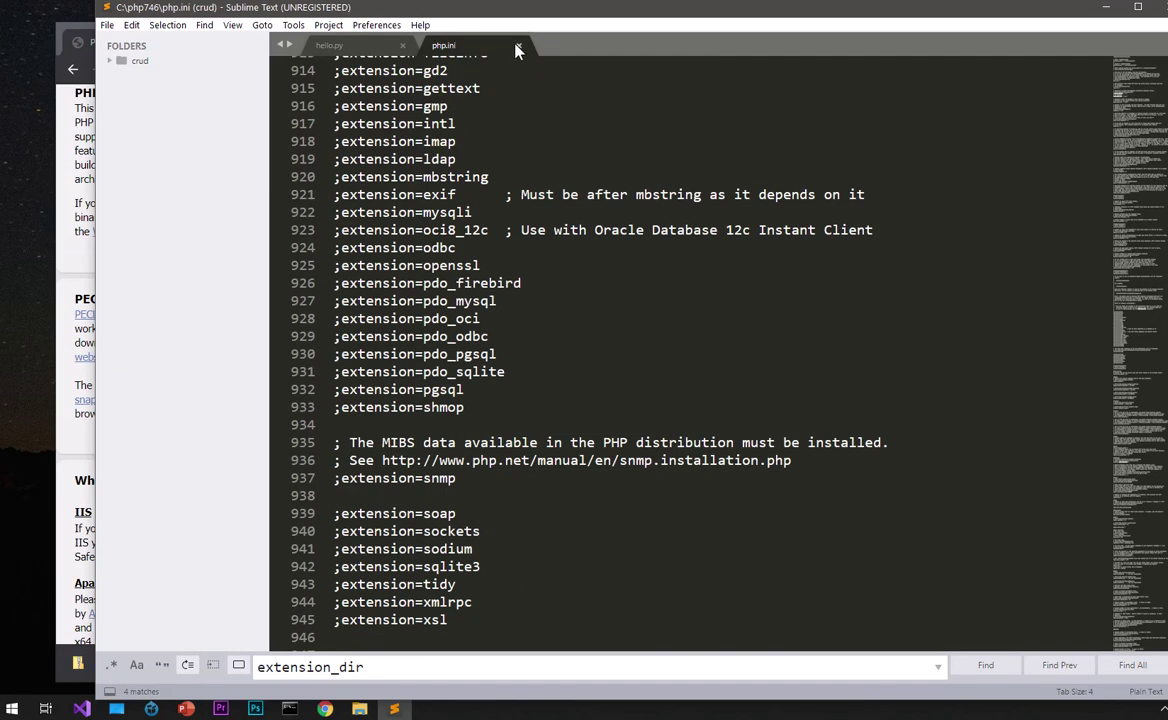
{"action": "left_click", "coordinate": [518, 49]}
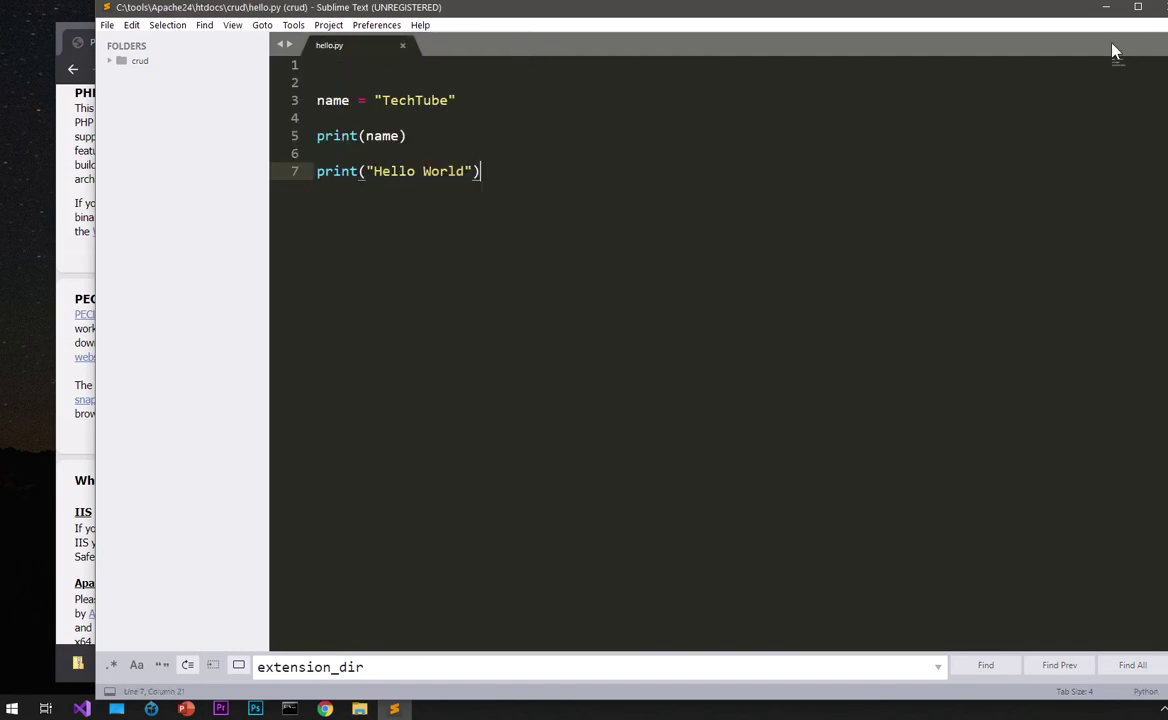
Confirm in a new Command Prompt that 'php' isn't recognized yet, then restore the php746 window.
{"action": "left_click", "coordinate": [1106, 7]}
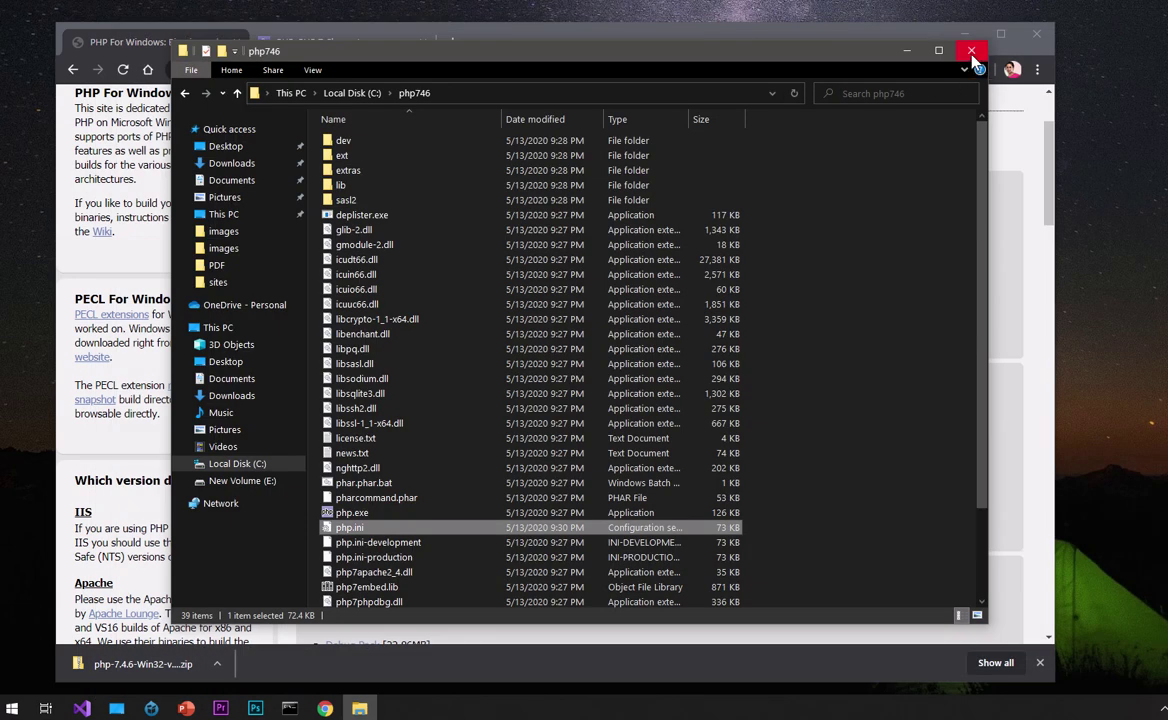
{"action": "left_click", "coordinate": [918, 50]}
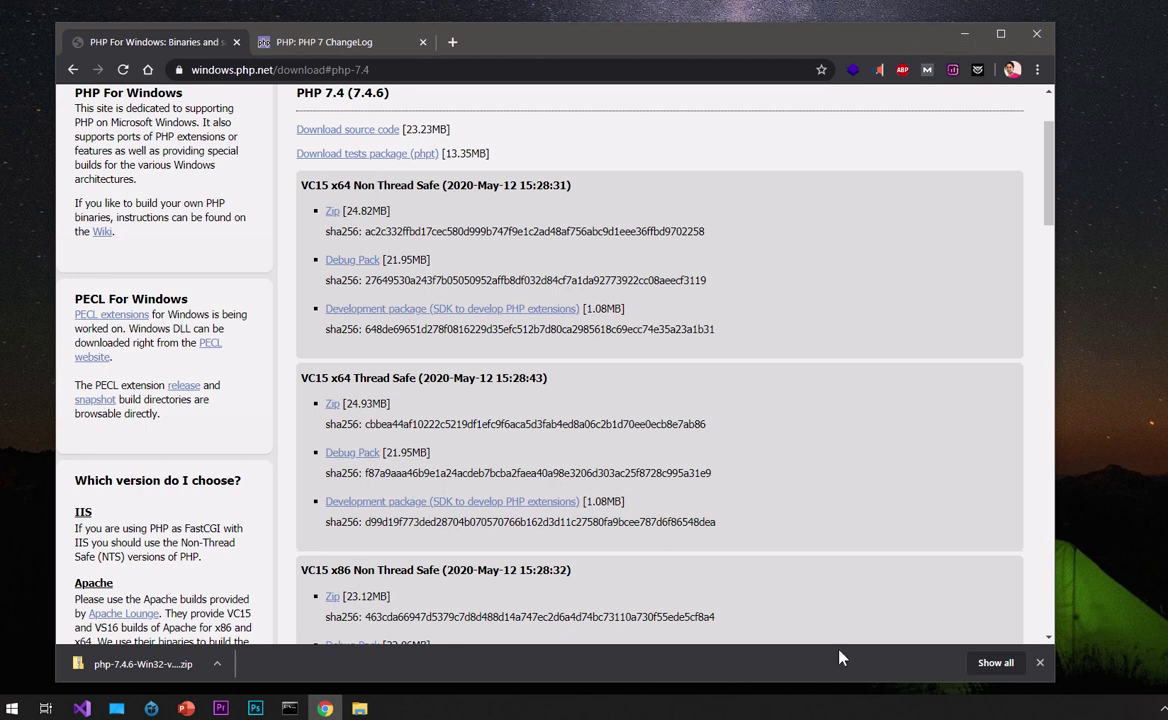
{"action": "left_click", "coordinate": [1040, 664]}
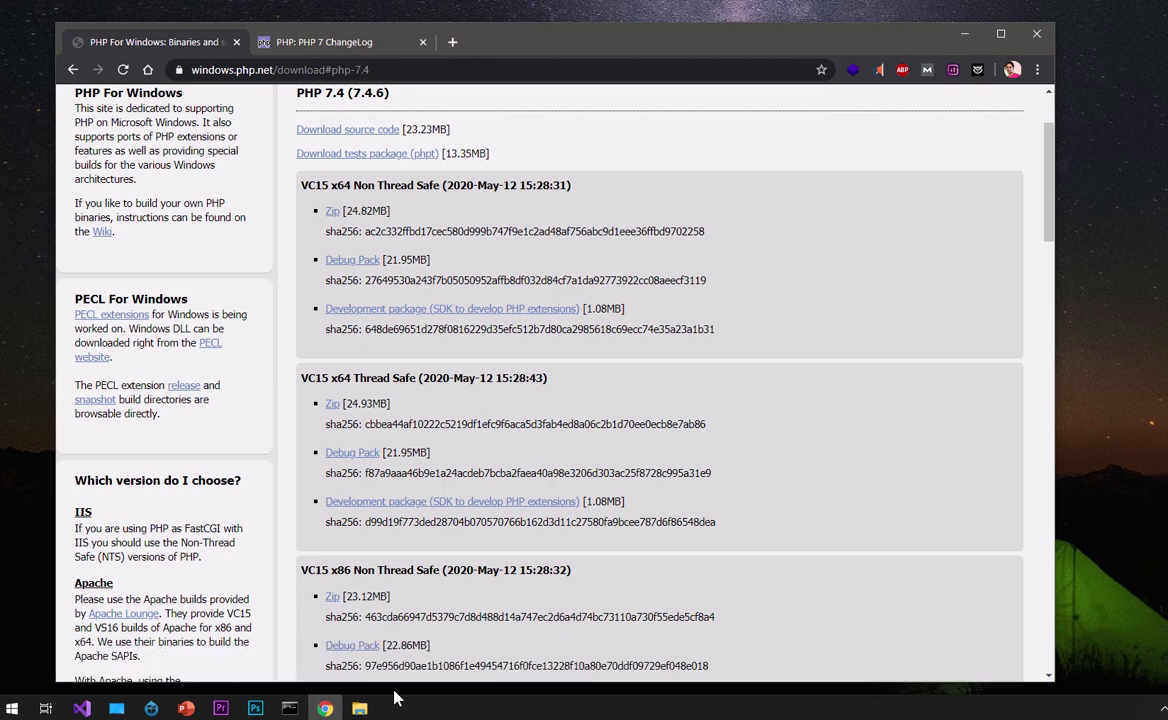
{"action": "left_click", "coordinate": [289, 708]}
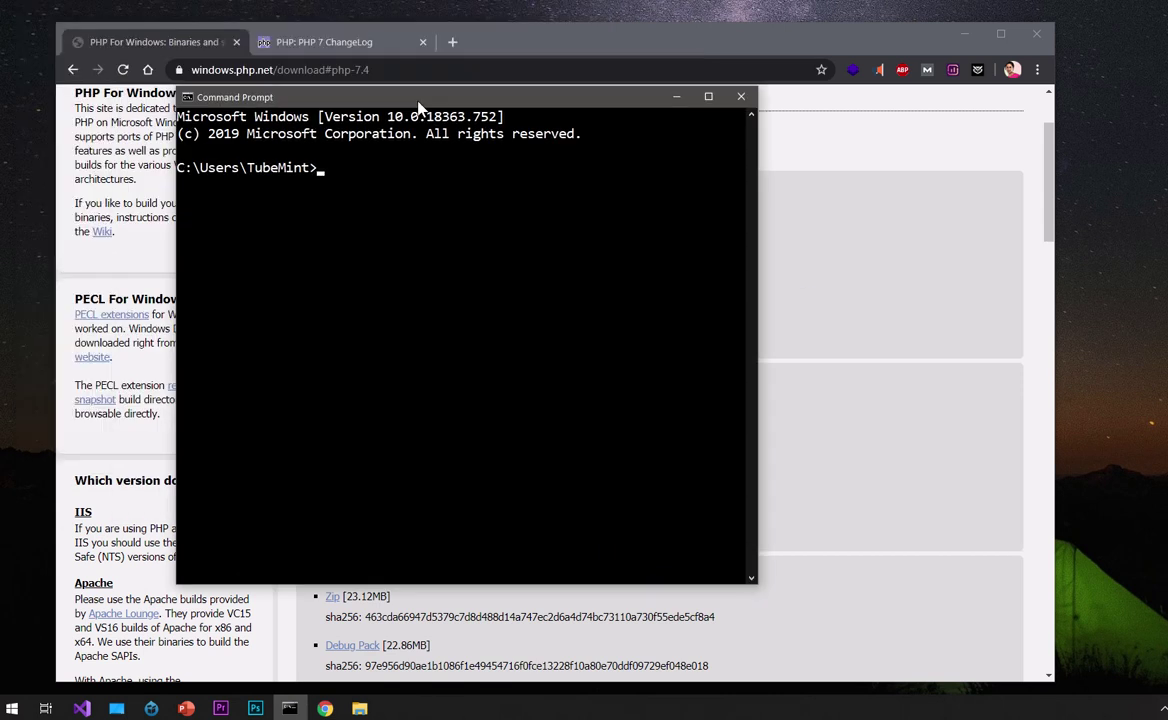
{"action": "left_click_drag", "start_coordinate": [418, 101], "coordinate": [472, 131]}
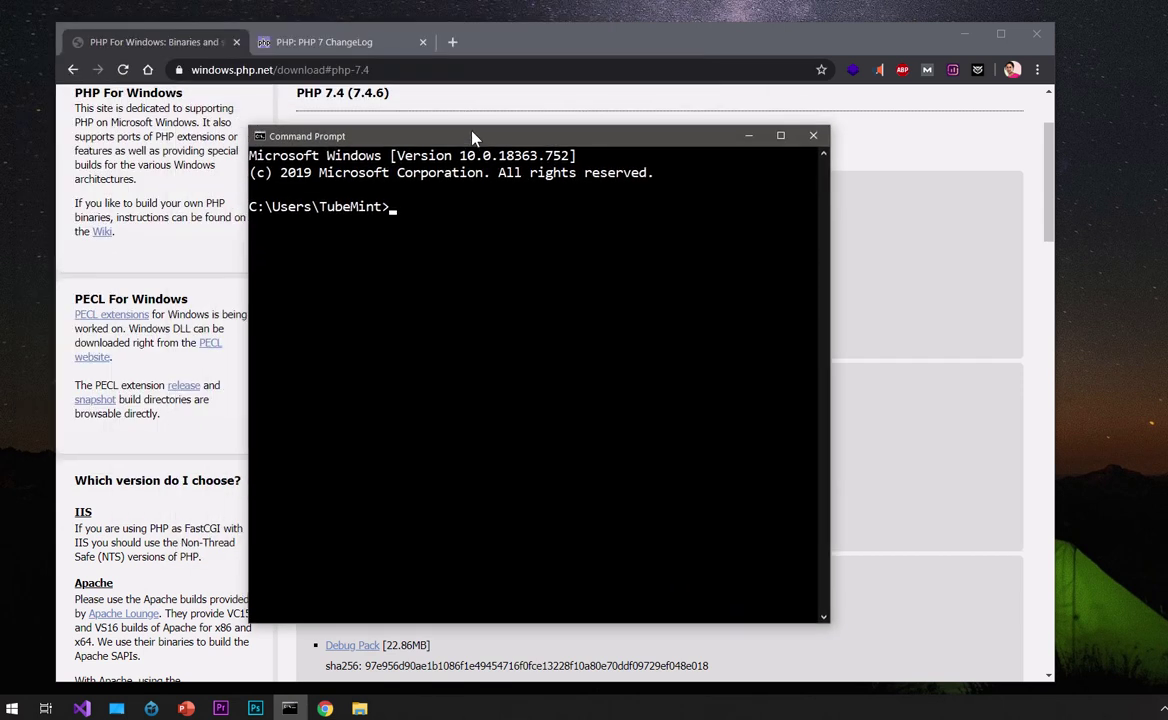
{"action": "type", "text": "php"}
{"action": "key", "text": "Return"}
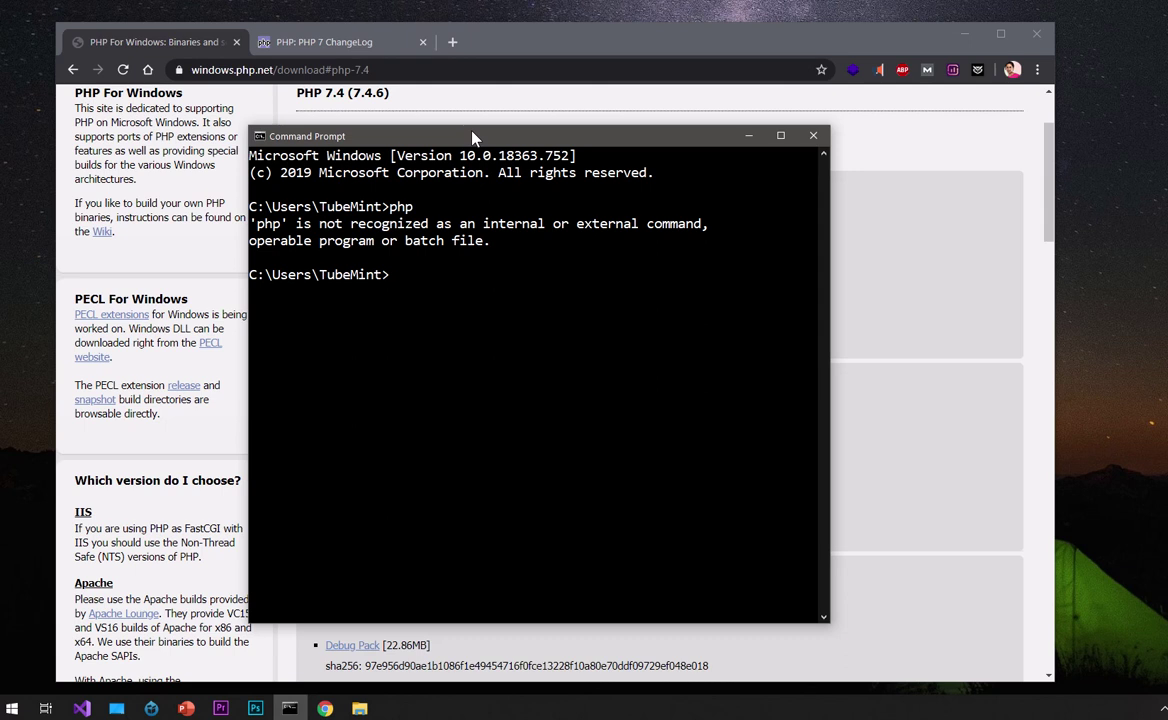
{"action": "left_click", "coordinate": [360, 708]}
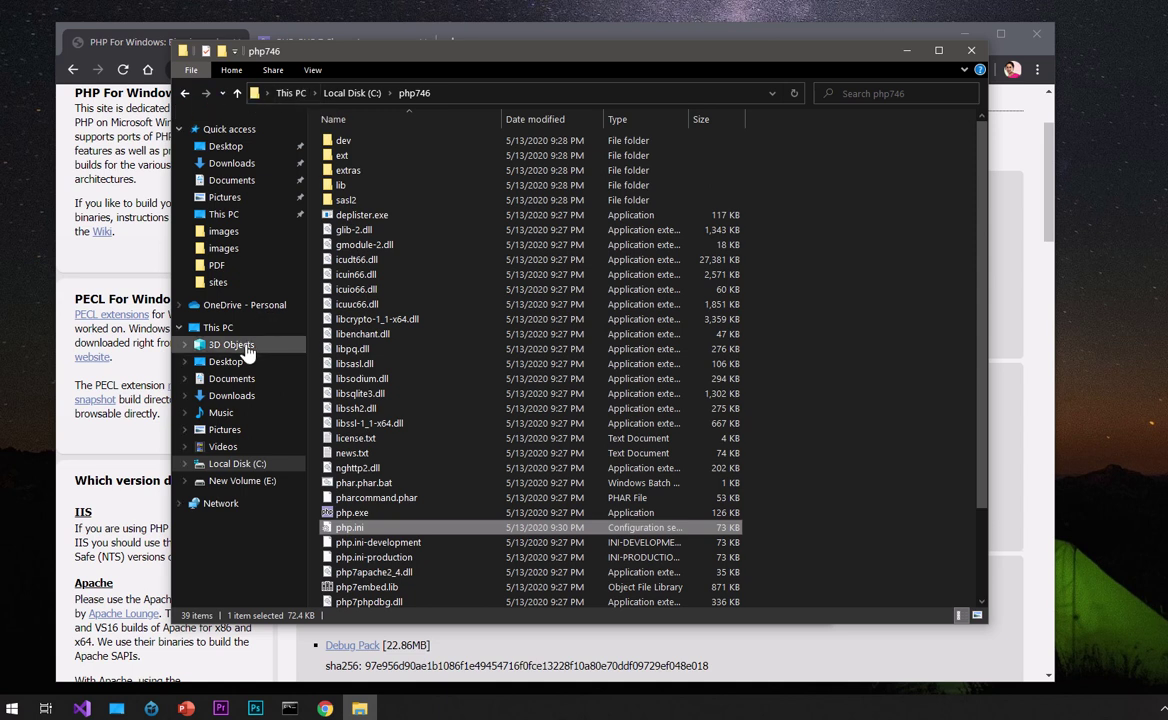
Navigate to C:\php746, copy its path from the address bar, and close the window.
{"action": "left_click", "coordinate": [212, 330]}
{"action": "double_click", "coordinate": [380, 298]}
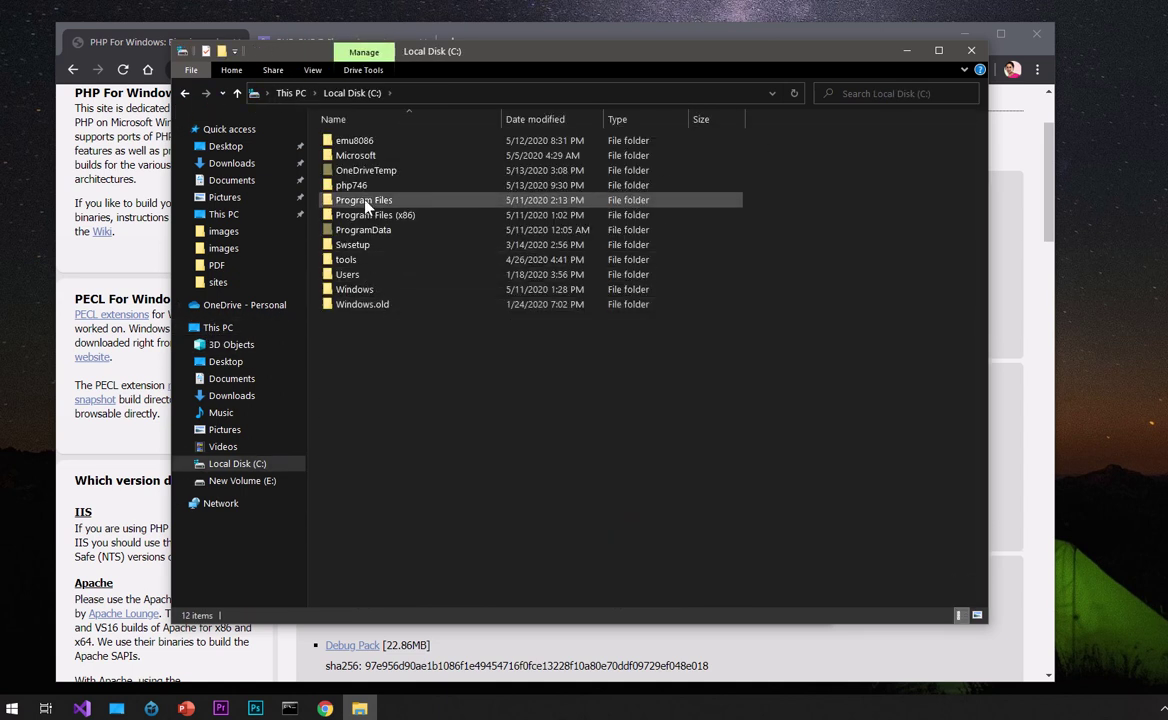
{"action": "double_click", "coordinate": [368, 188]}
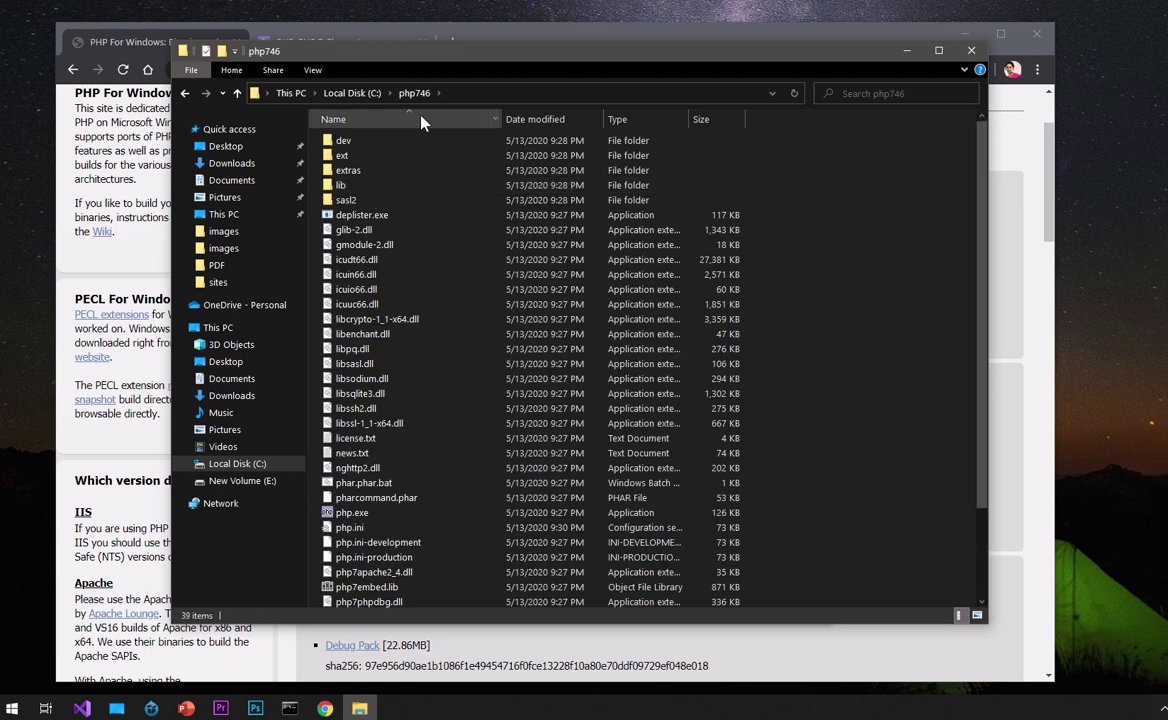
{"action": "left_click", "coordinate": [489, 93]}
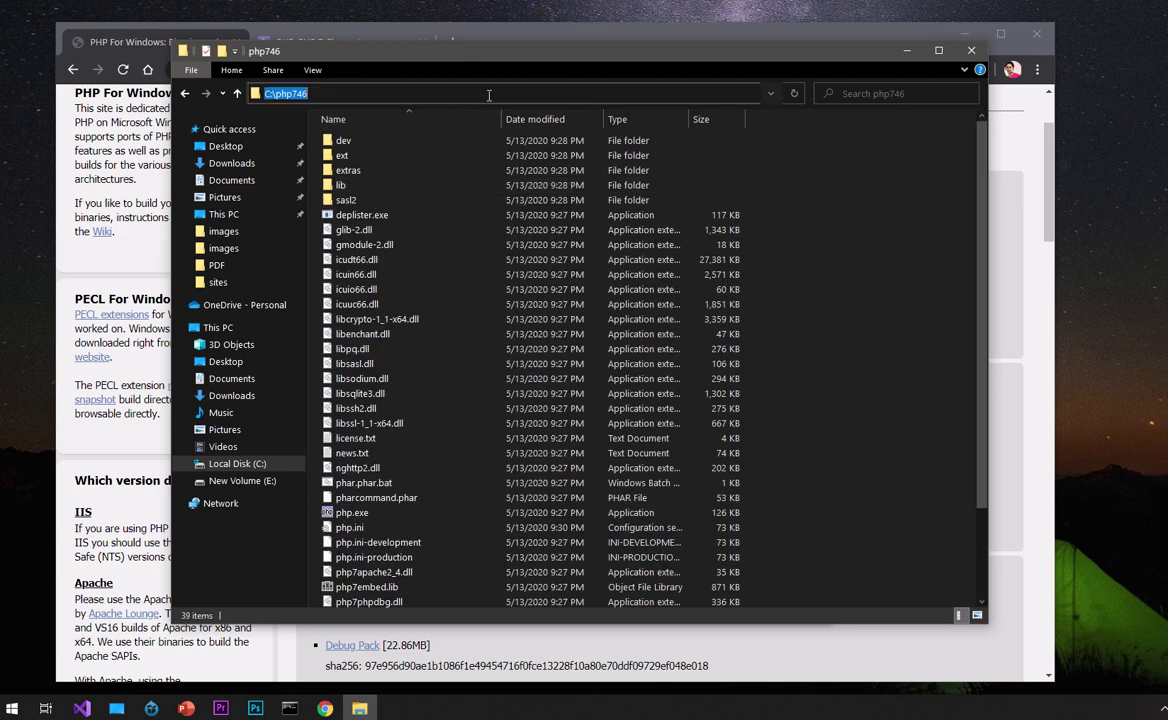
{"action": "right_click", "coordinate": [276, 93]}
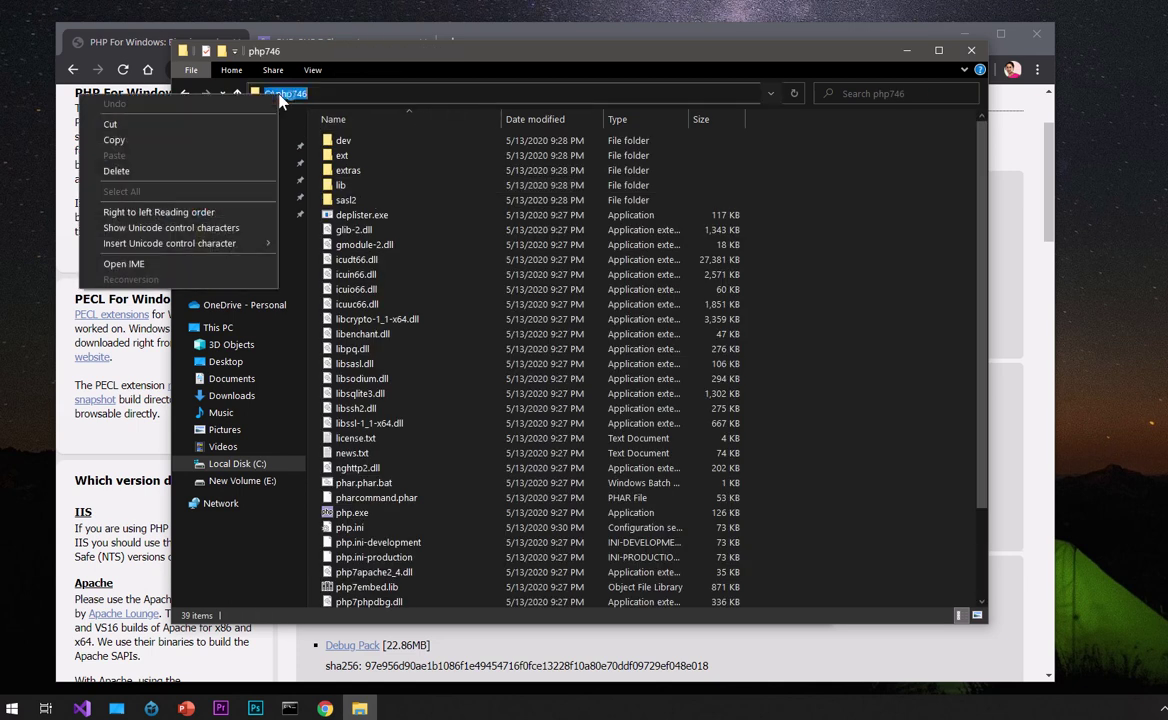
{"action": "left_click", "coordinate": [243, 150]}
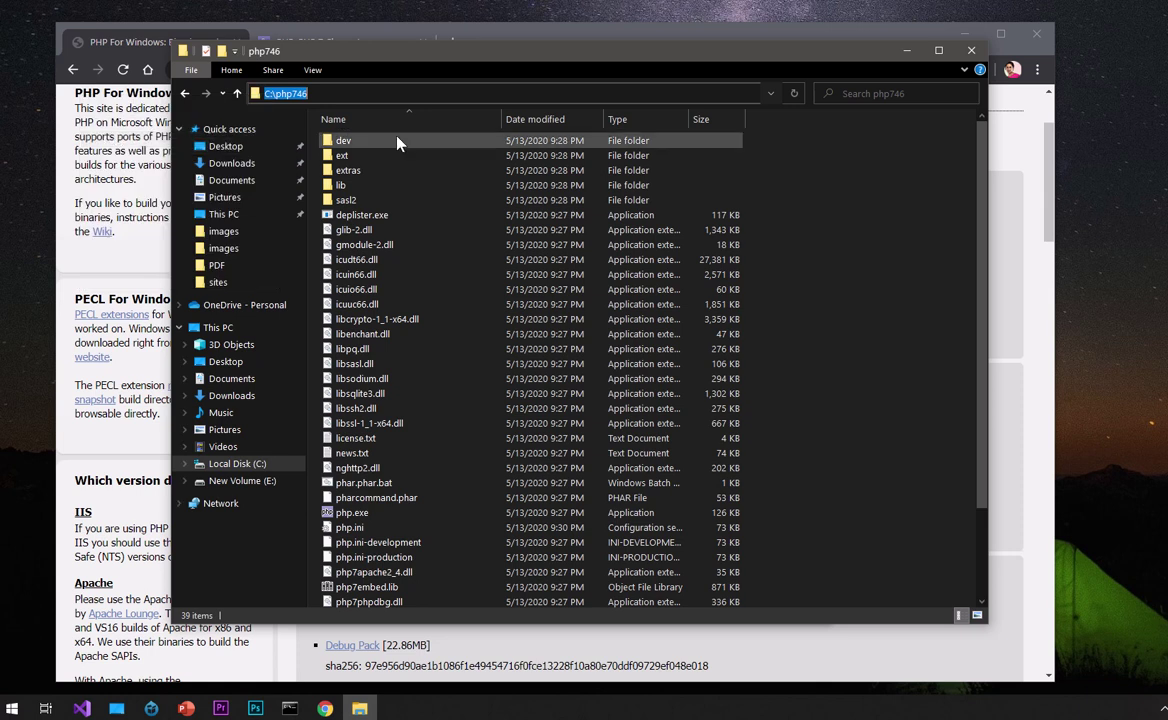
{"action": "left_click", "coordinate": [971, 52]}
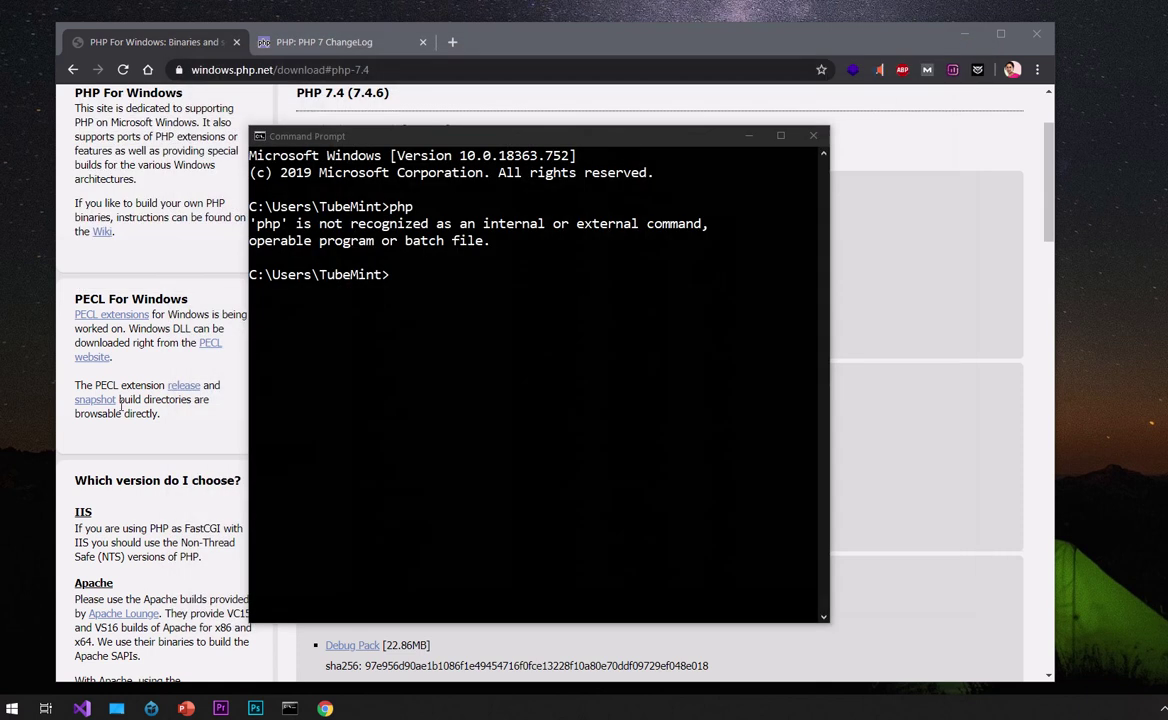
Open System Properties through a 'vari' search and bring up the Environment Variables list.
{"action": "left_click", "coordinate": [9, 710]}
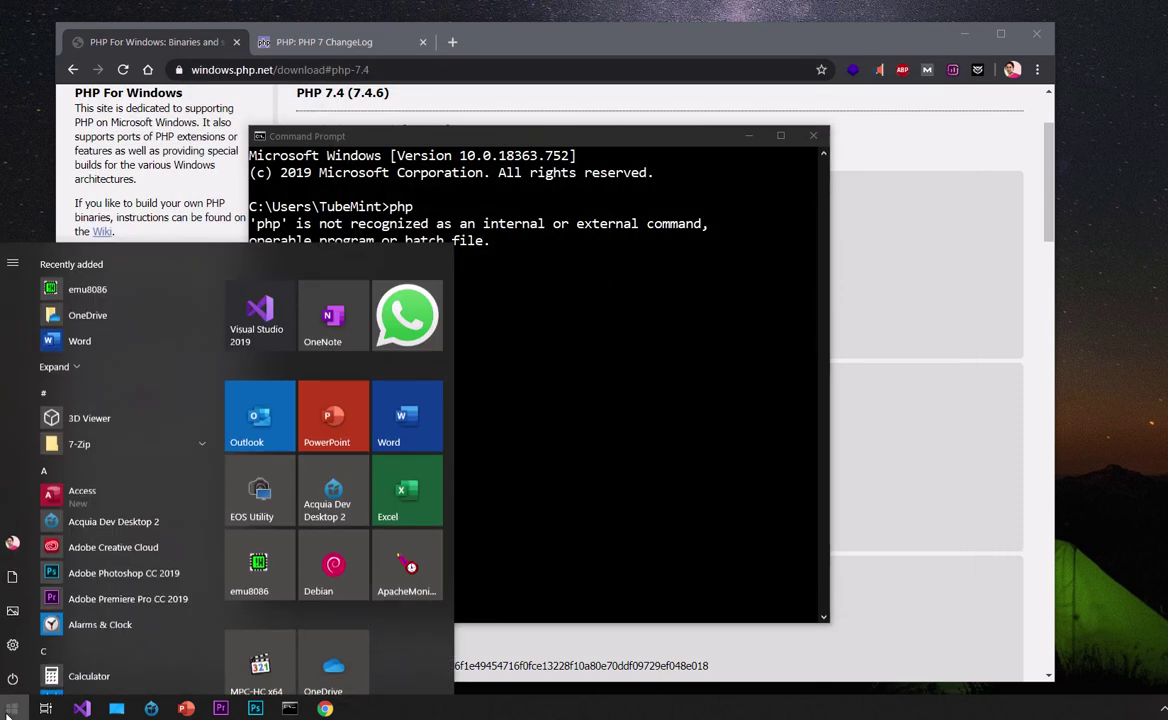
{"action": "type", "text": "vari"}
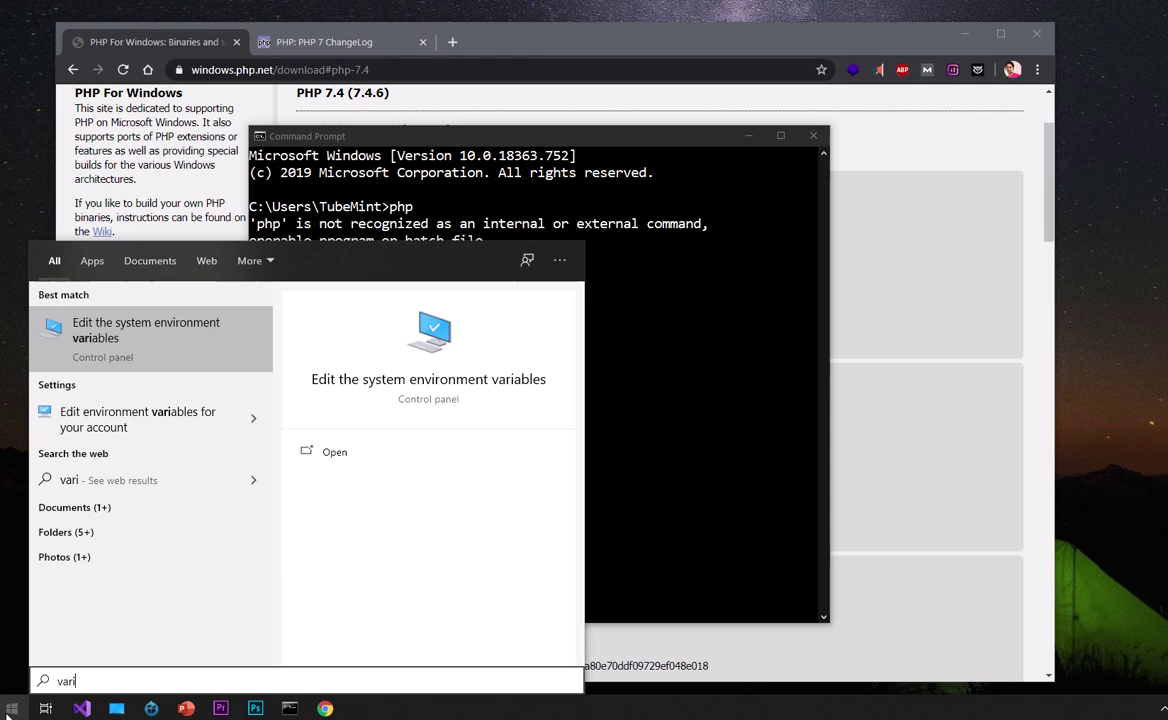
{"action": "key", "text": "Return"}
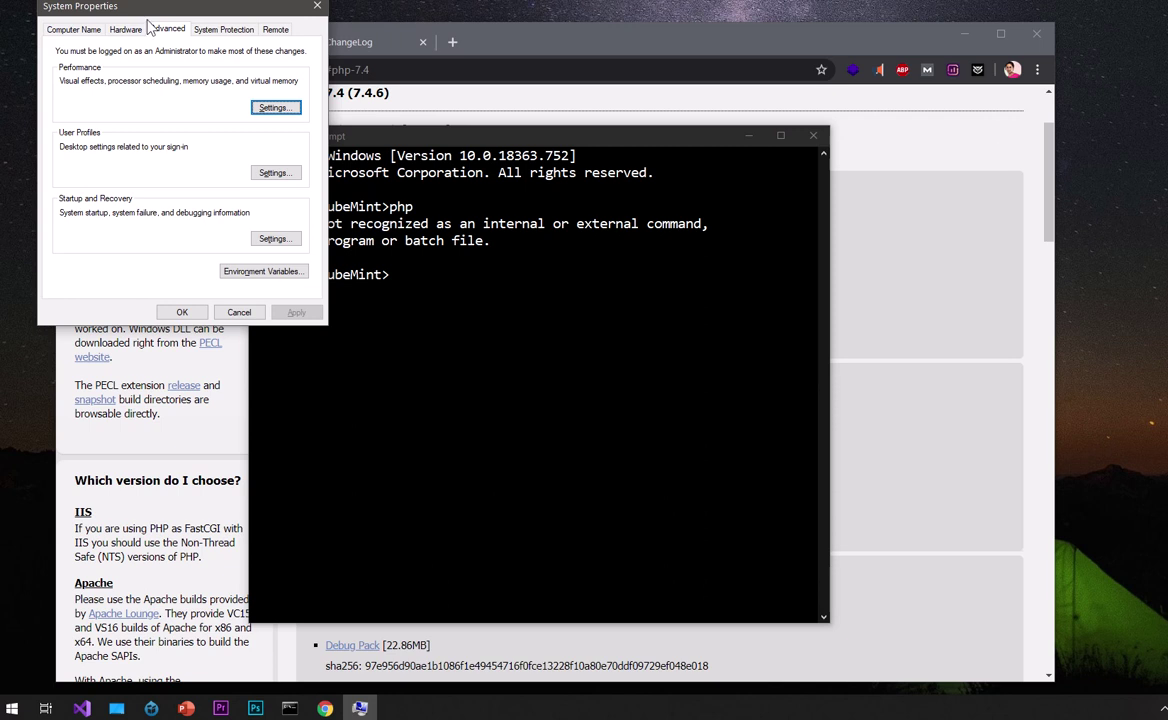
{"action": "left_click_drag", "start_coordinate": [130, 14], "coordinate": [419, 253]}
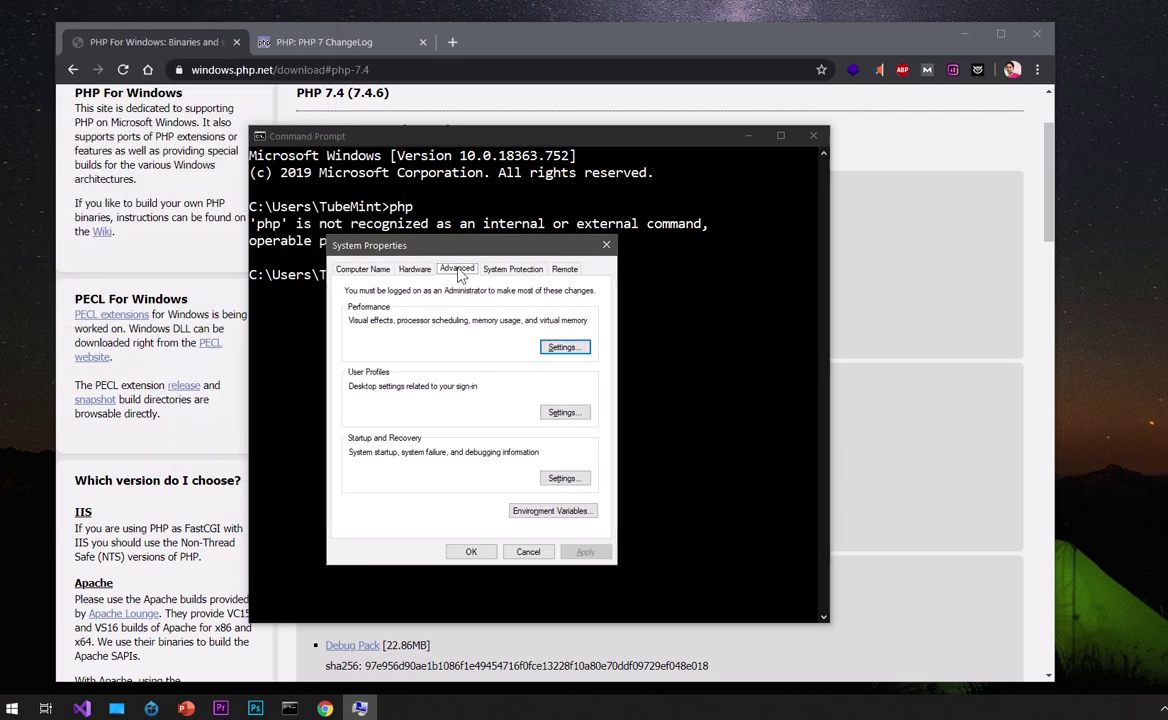
{"action": "left_click", "coordinate": [551, 511]}
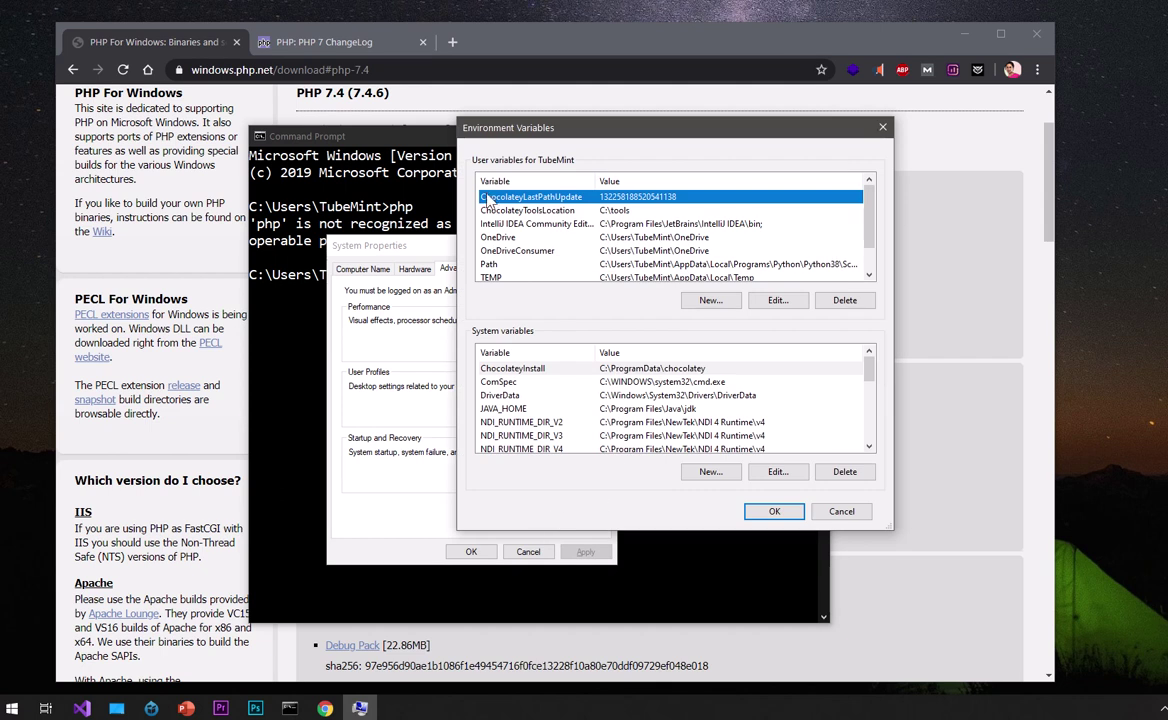
Add C:\php746 as a new entry in the user Path variable and confirm all dialogs.
{"action": "left_click", "coordinate": [519, 265]}
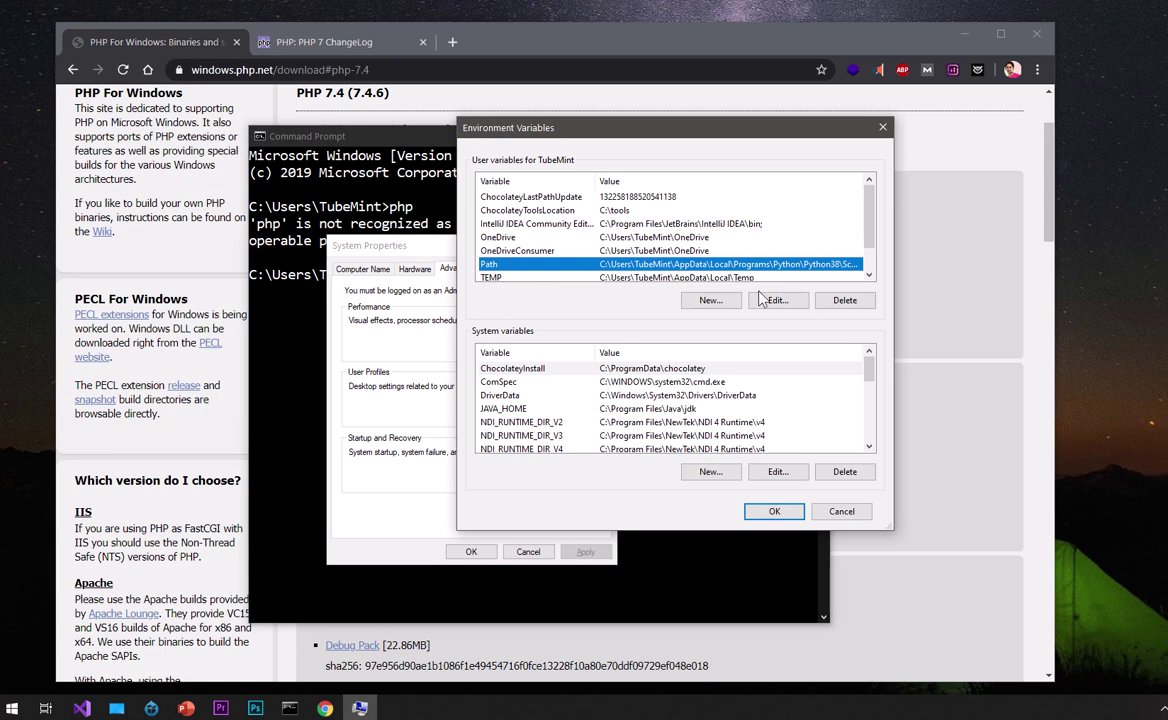
{"action": "double_click", "coordinate": [700, 268]}
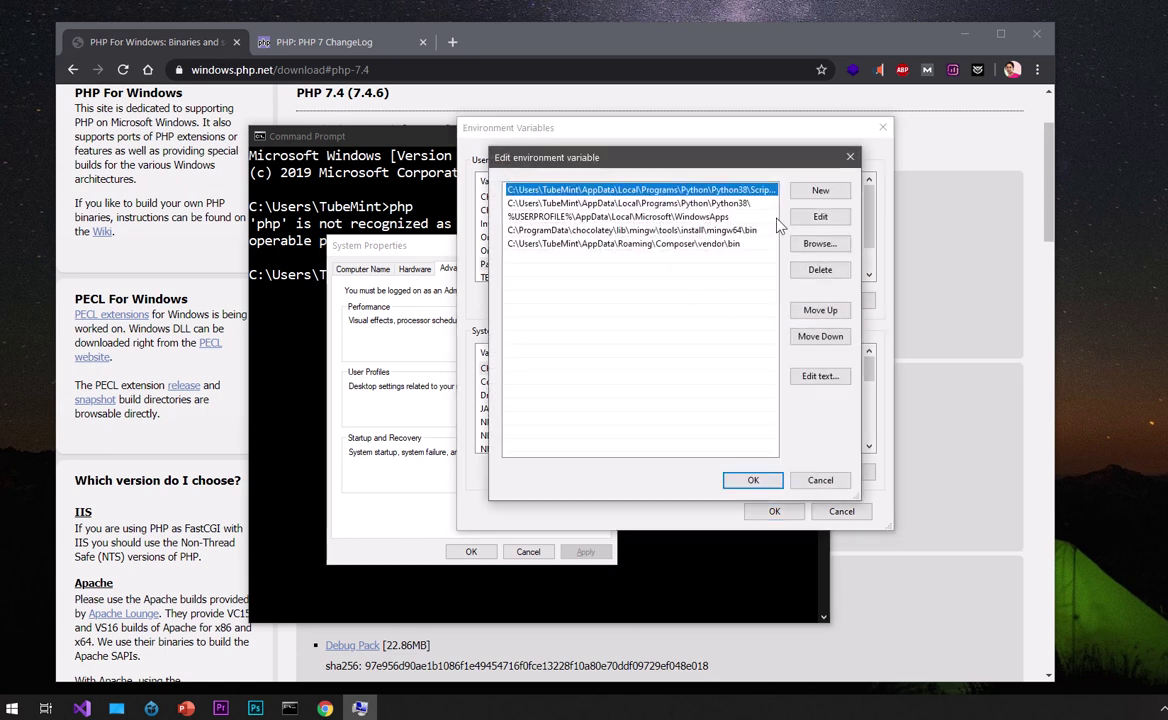
{"action": "left_click", "coordinate": [806, 194]}
{"action": "type", "text": "C:\\php746"}
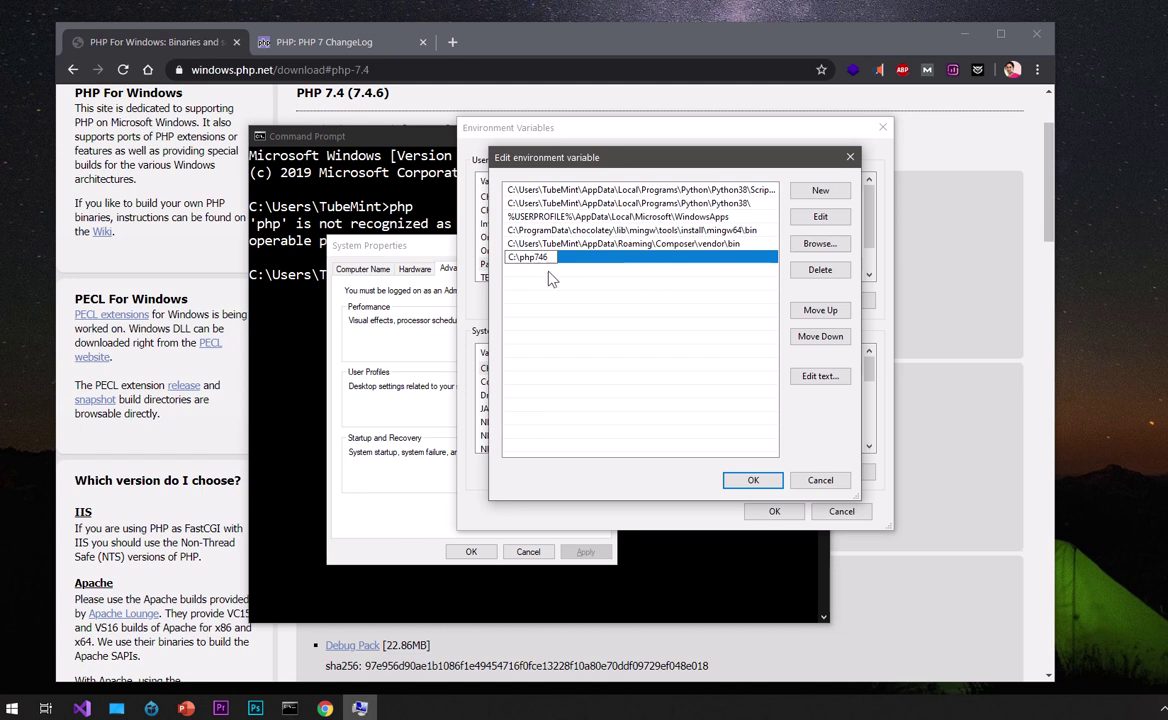
{"action": "left_click", "coordinate": [750, 478]}
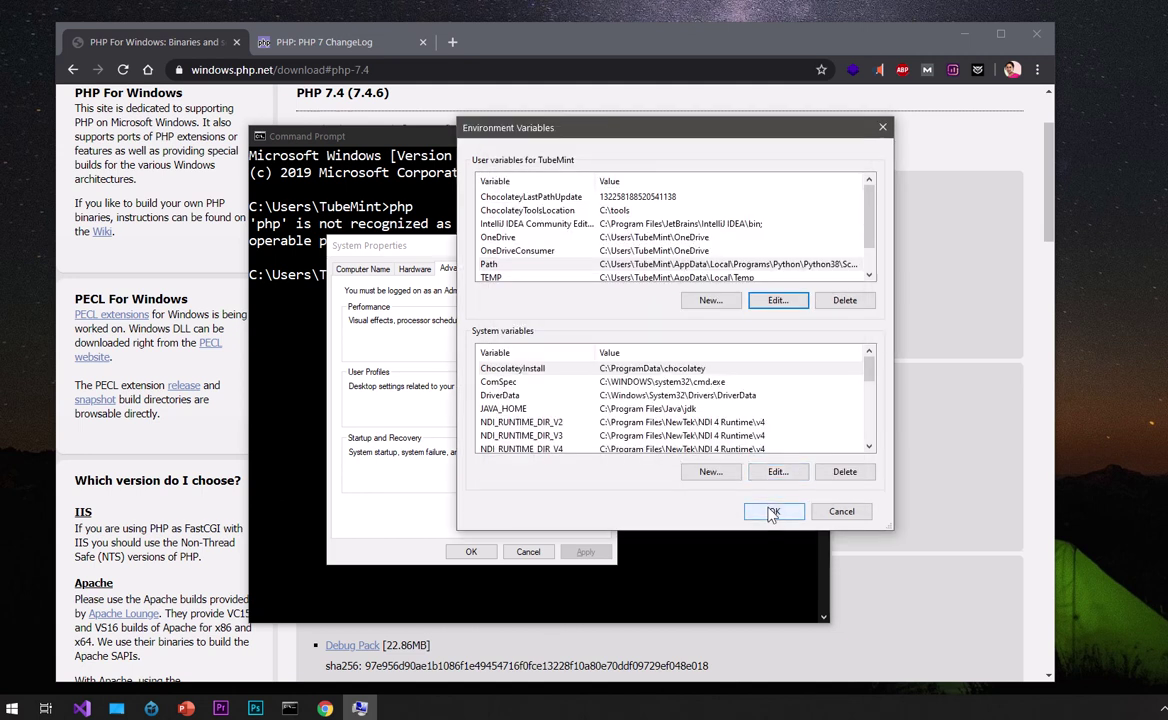
{"action": "left_click", "coordinate": [774, 511]}
{"action": "left_click", "coordinate": [474, 553]}
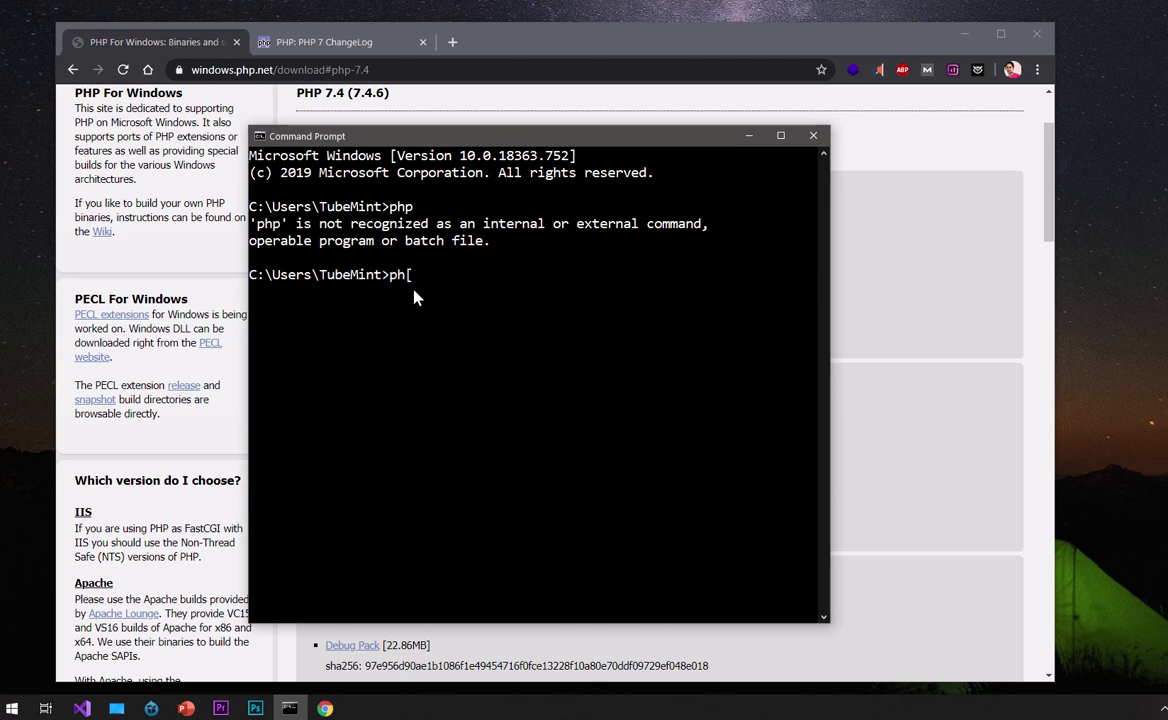
In a fresh console, run php -version to see PHP 7.4.6 (cli), and highlight the output.
{"action": "key", "text": "Return"}
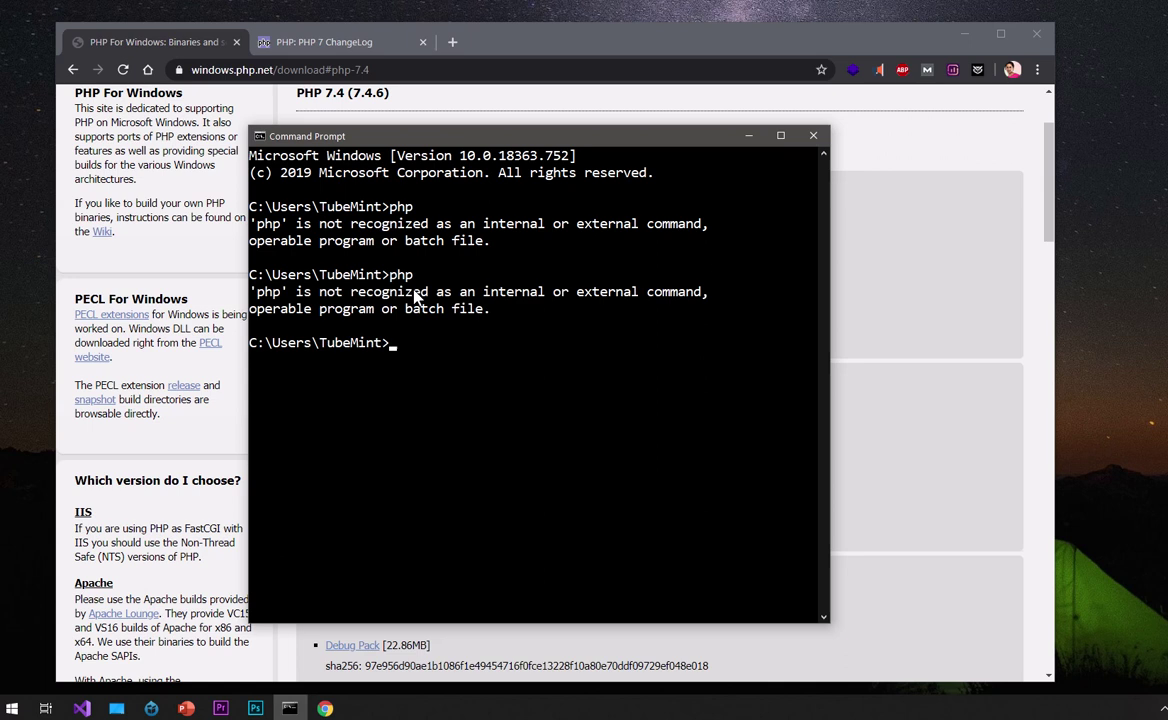
{"action": "left_click", "coordinate": [813, 138]}
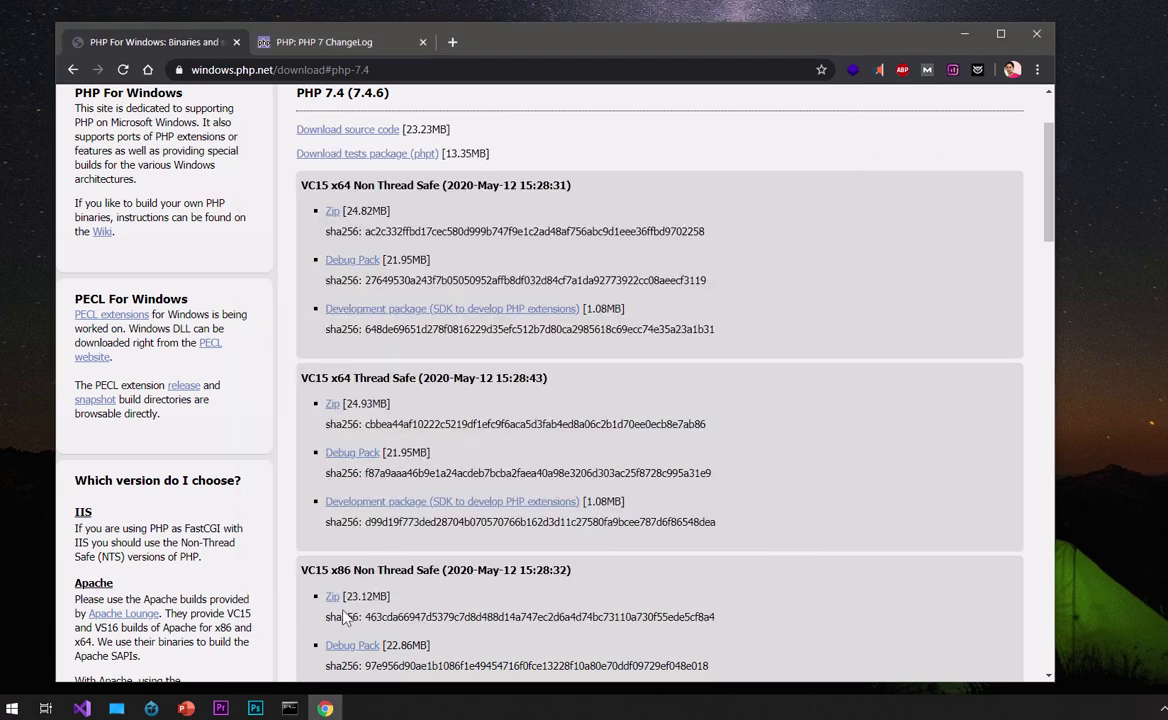
{"action": "left_click", "coordinate": [289, 709]}
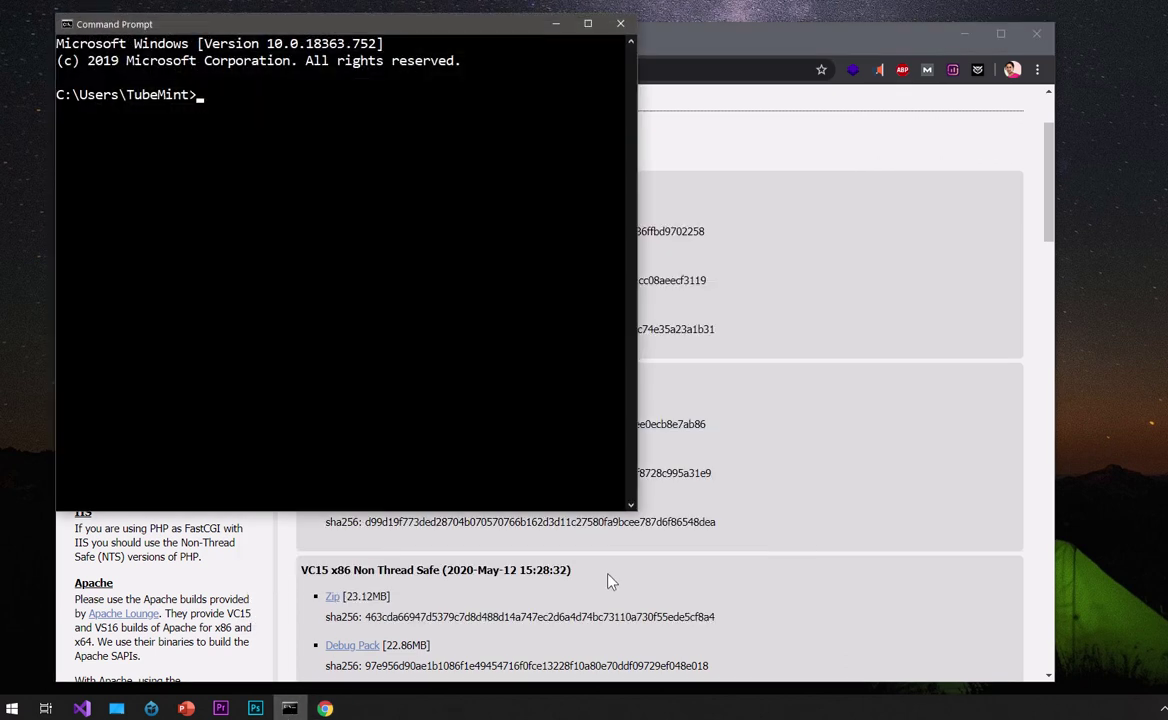
{"action": "type", "text": "php -version"}
{"action": "key", "text": "Return"}
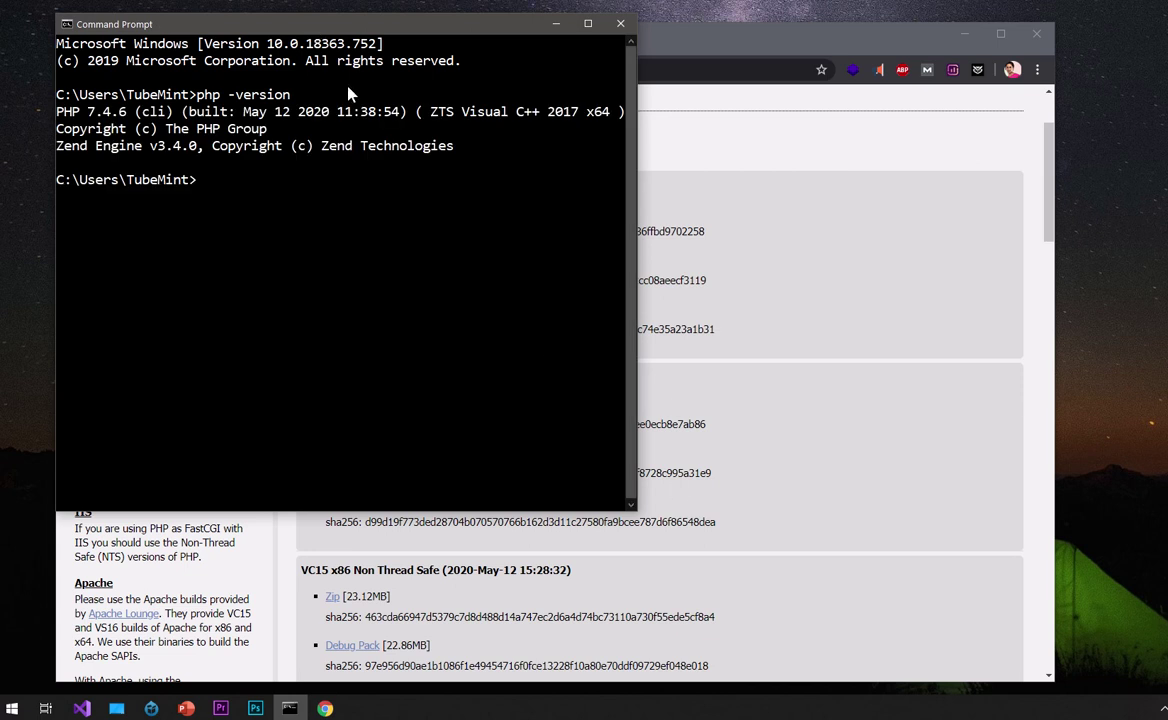
{"action": "left_click_drag", "start_coordinate": [290, 24], "coordinate": [447, 249]}
{"action": "left_click_drag", "start_coordinate": [214, 336], "coordinate": [635, 424]}
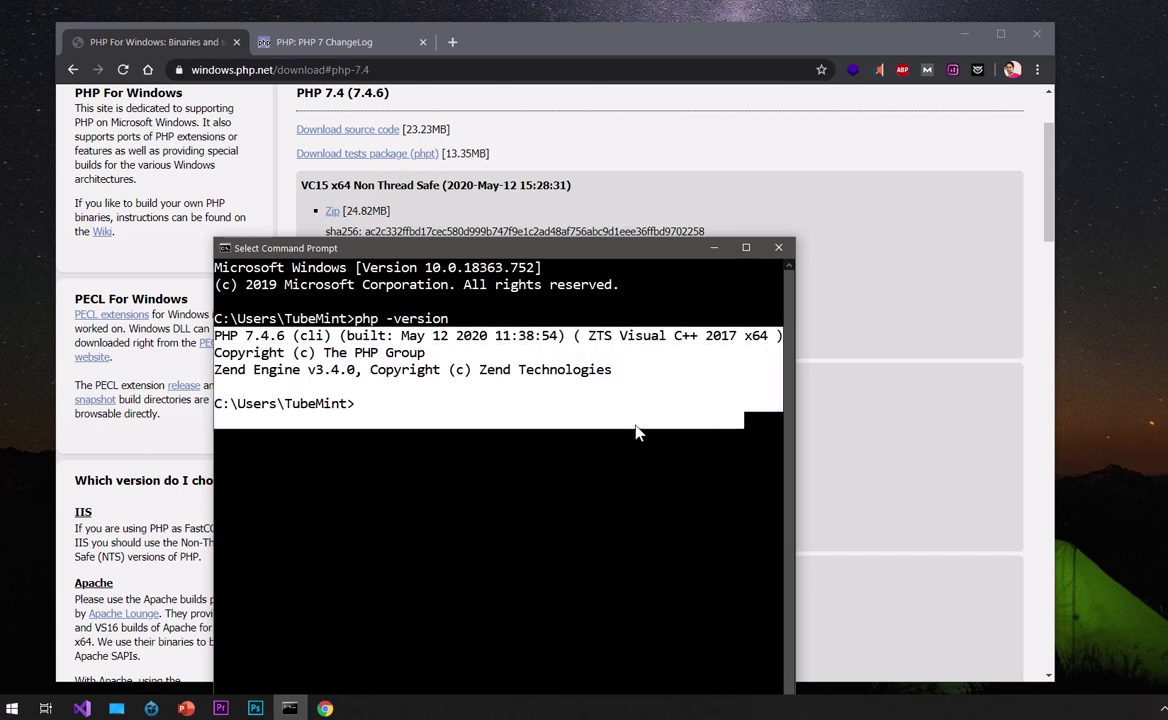
Leave text-marking mode and change the working directory to Desktop.
{"action": "left_click", "coordinate": [637, 432]}
{"action": "left_click_drag", "start_coordinate": [474, 248], "coordinate": [469, 181]}
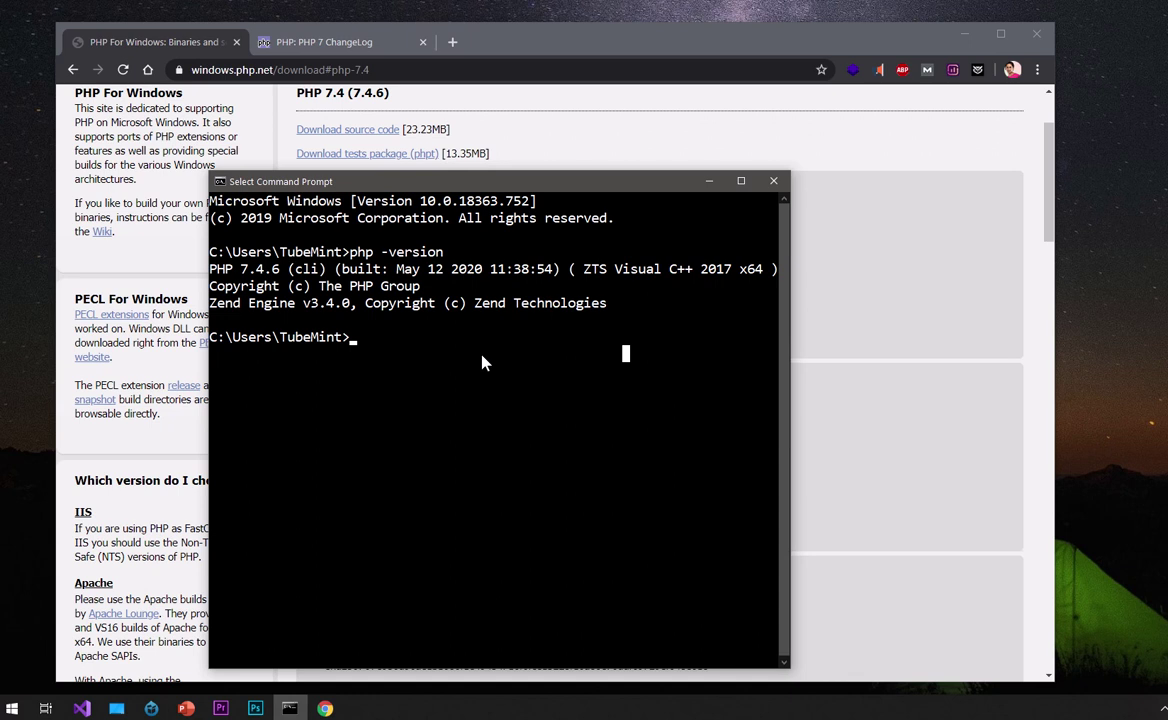
{"action": "left_click", "coordinate": [481, 355]}
{"action": "key", "text": "Escape"}
{"action": "type", "text": "cd des"}
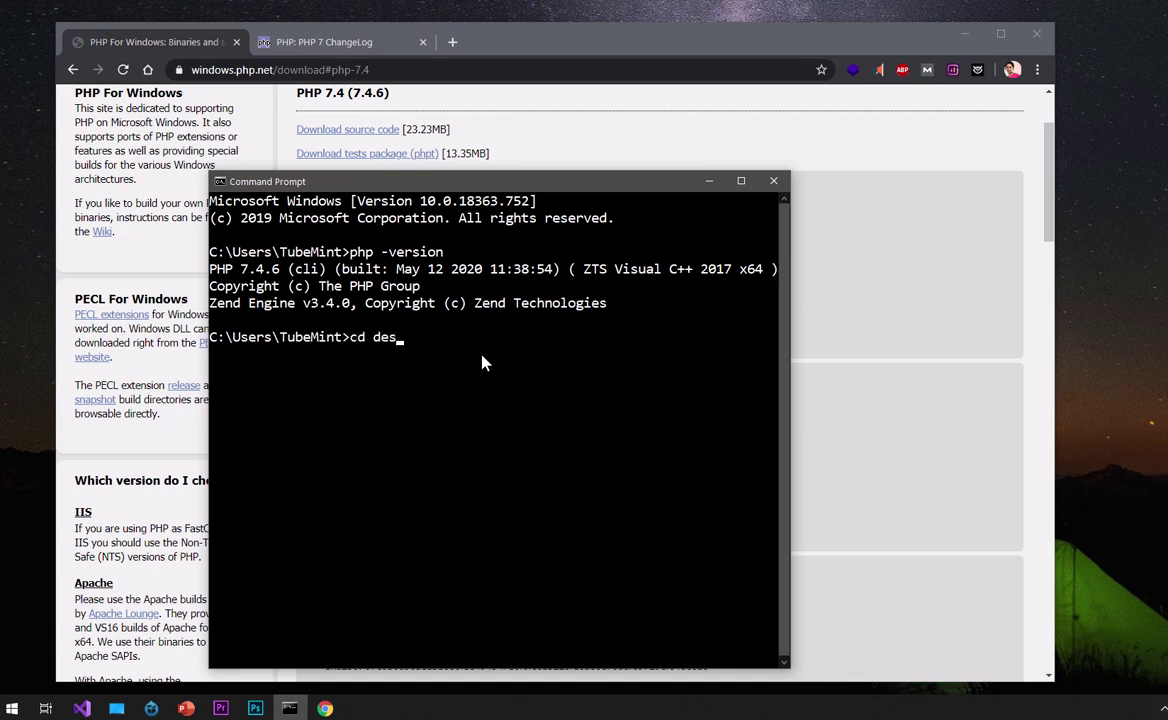
{"action": "key", "text": "Tab"}
{"action": "key", "text": "Return"}
Create the phpbox folder with mkdir phpbox and cd into it.
{"action": "type", "text": "mkdir"}
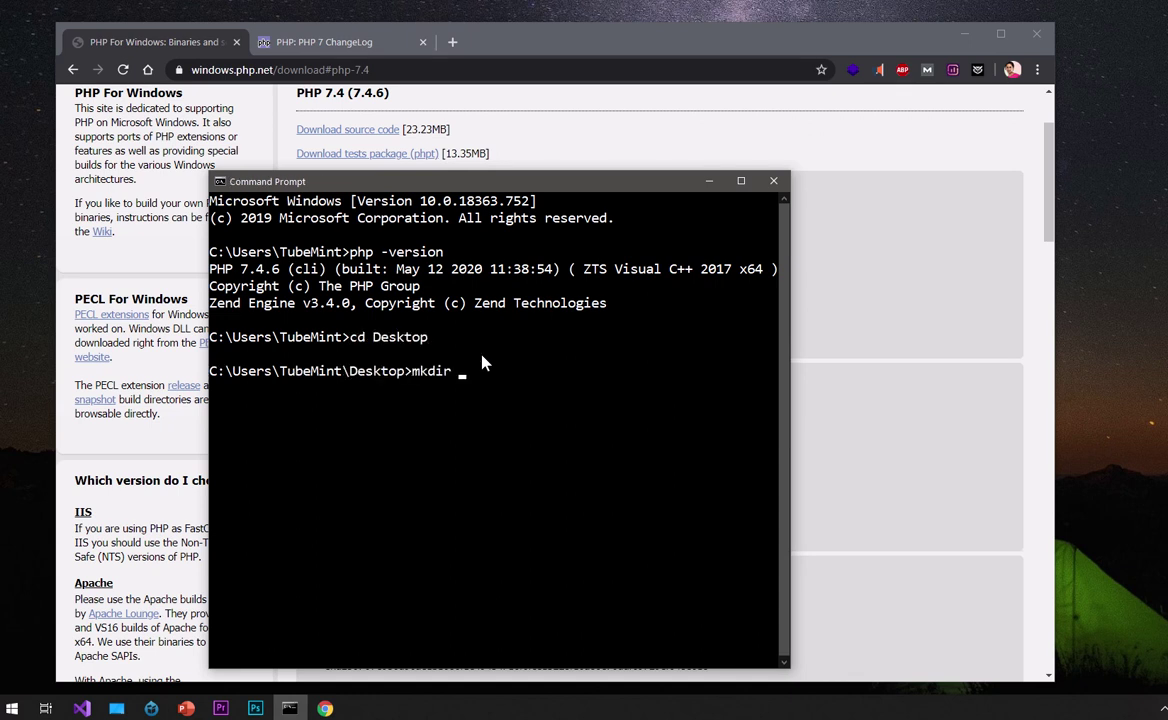
{"action": "type", "text": " phpbox"}
{"action": "key", "text": "Return"}
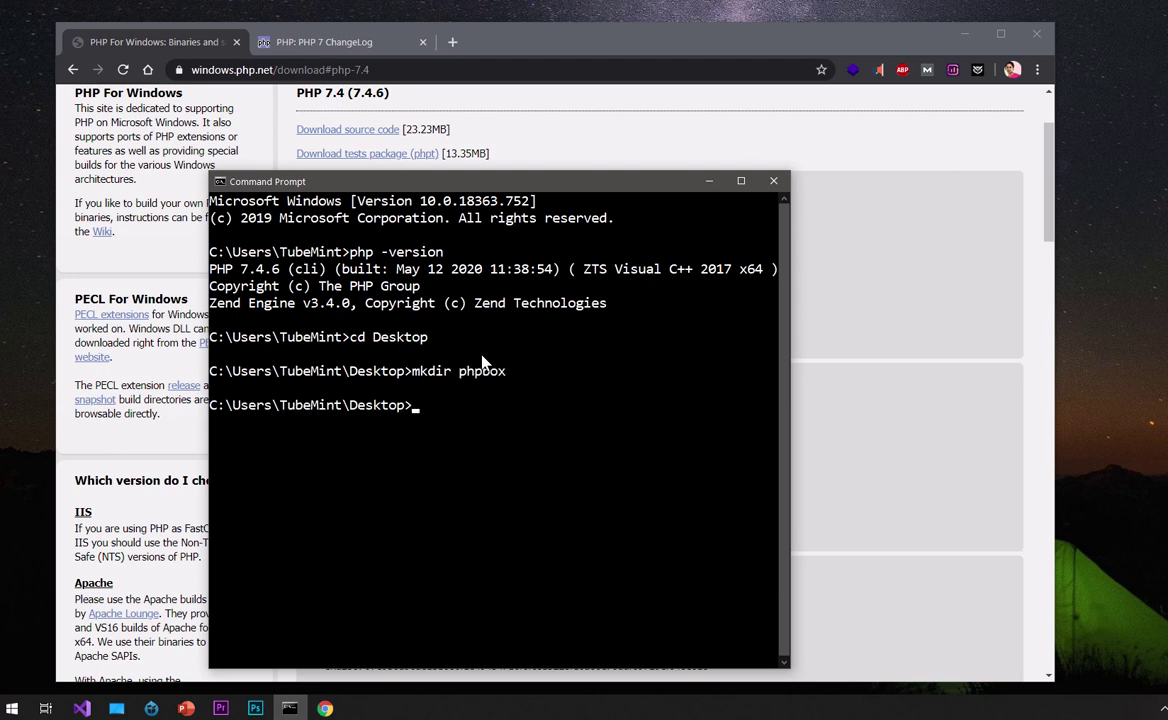
{"action": "type", "text": "cd phpbox"}
{"action": "left_click", "coordinate": [40, 70]}
{"action": "left_click", "coordinate": [417, 432]}
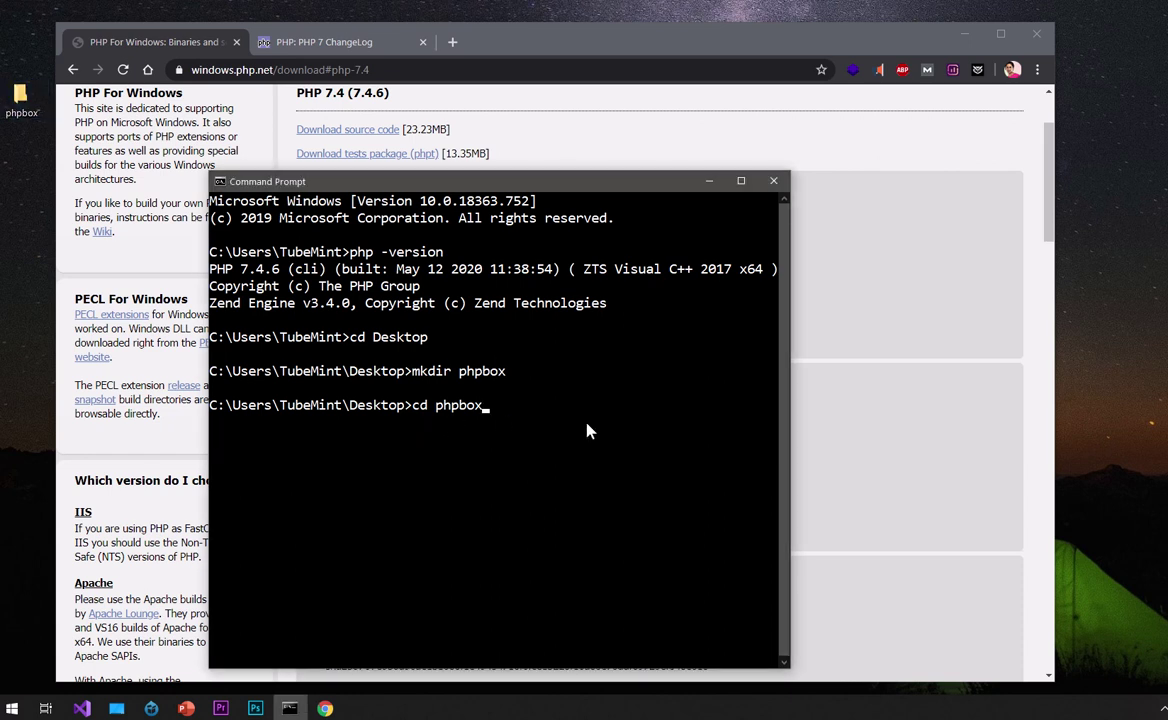
{"action": "key", "text": "Return"}
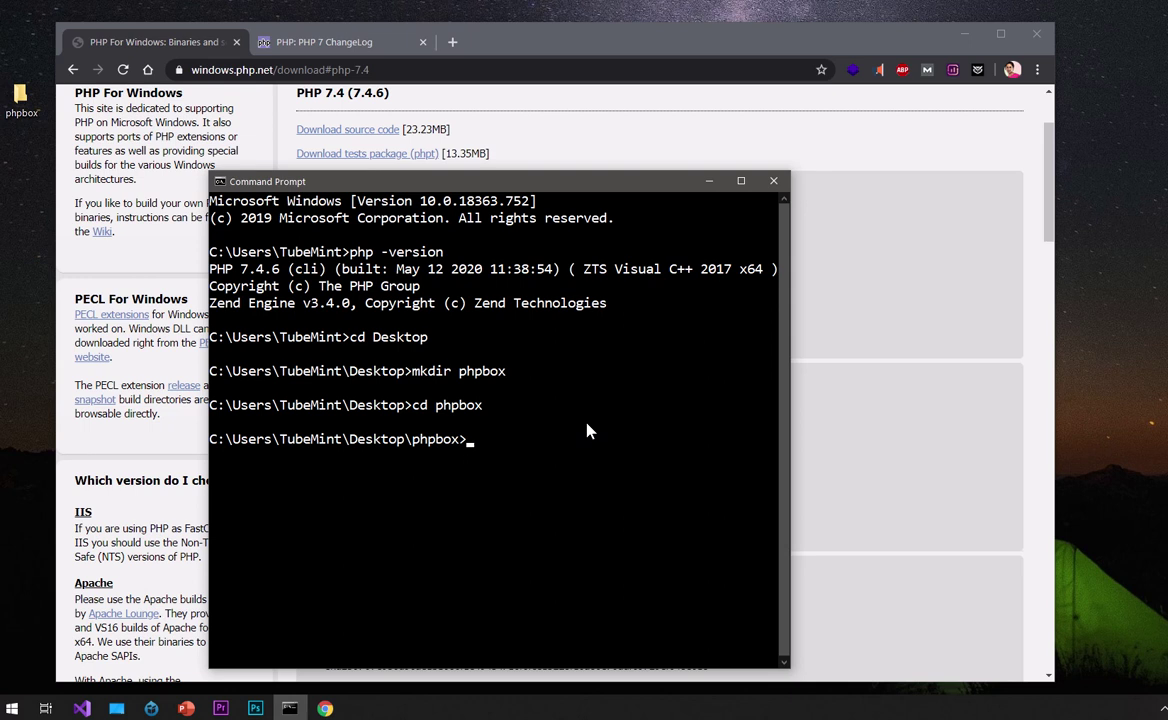
Run 'code .' to open phpbox in VS Code, close it, then run 'subl .' for Sublime Text.
{"action": "type", "text": "code ."}
{"action": "key", "text": "Return"}
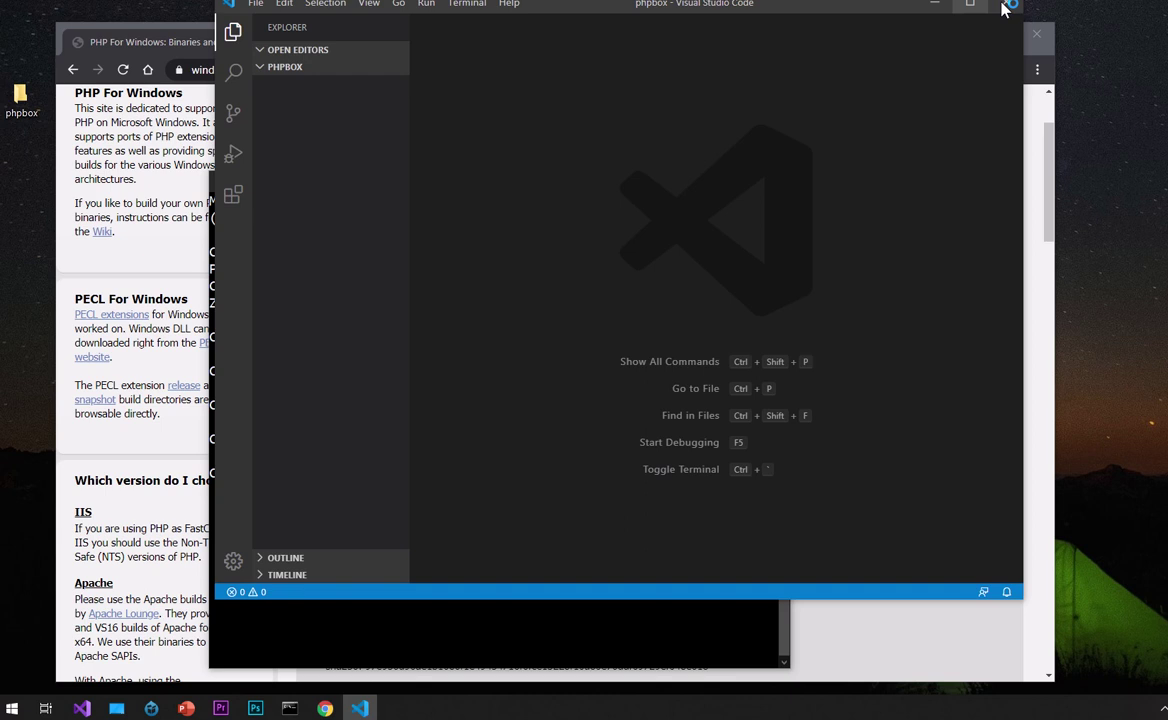
{"action": "left_click", "coordinate": [1009, 6]}
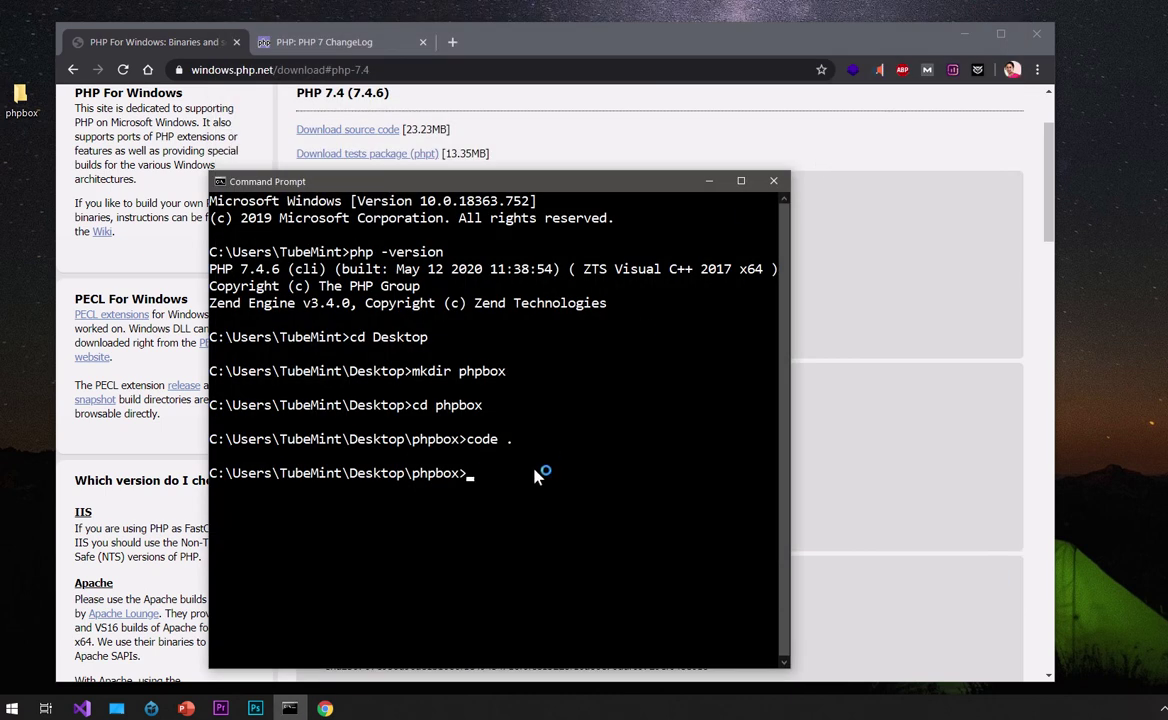
{"action": "type", "text": "subl ."}
{"action": "key", "text": "Return"}
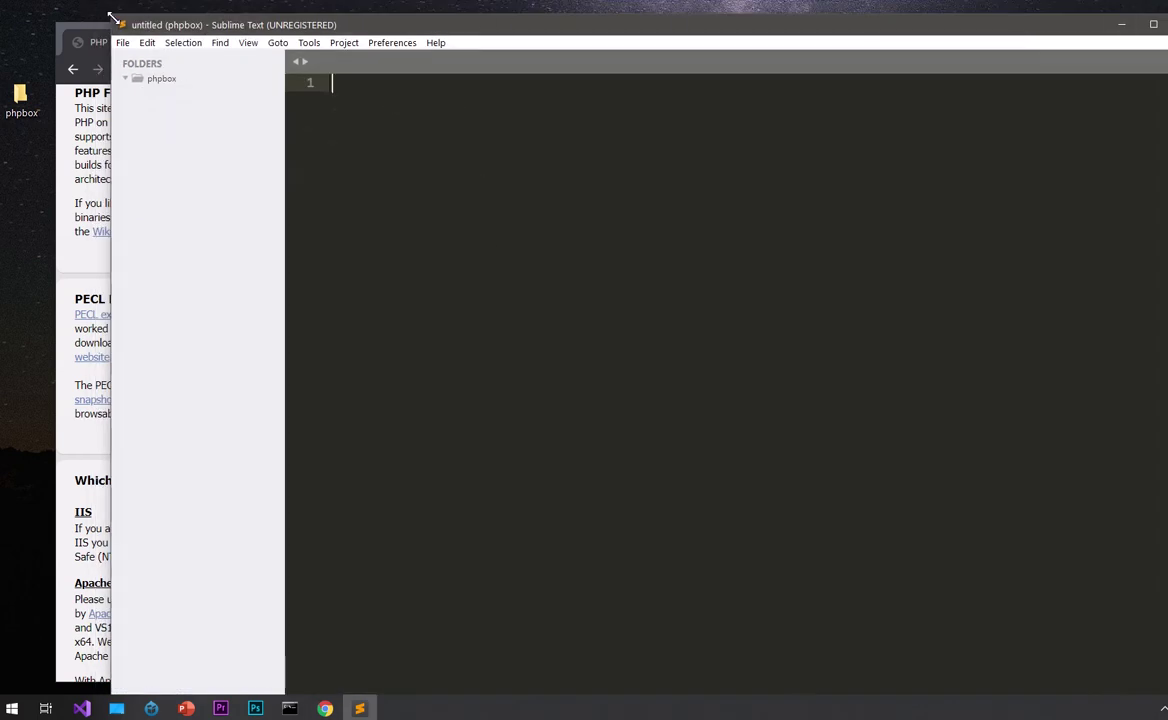
Create a new file in the phpbox folder and save it as index.php.
{"action": "left_click_drag", "start_coordinate": [112, 19], "coordinate": [195, 77]}
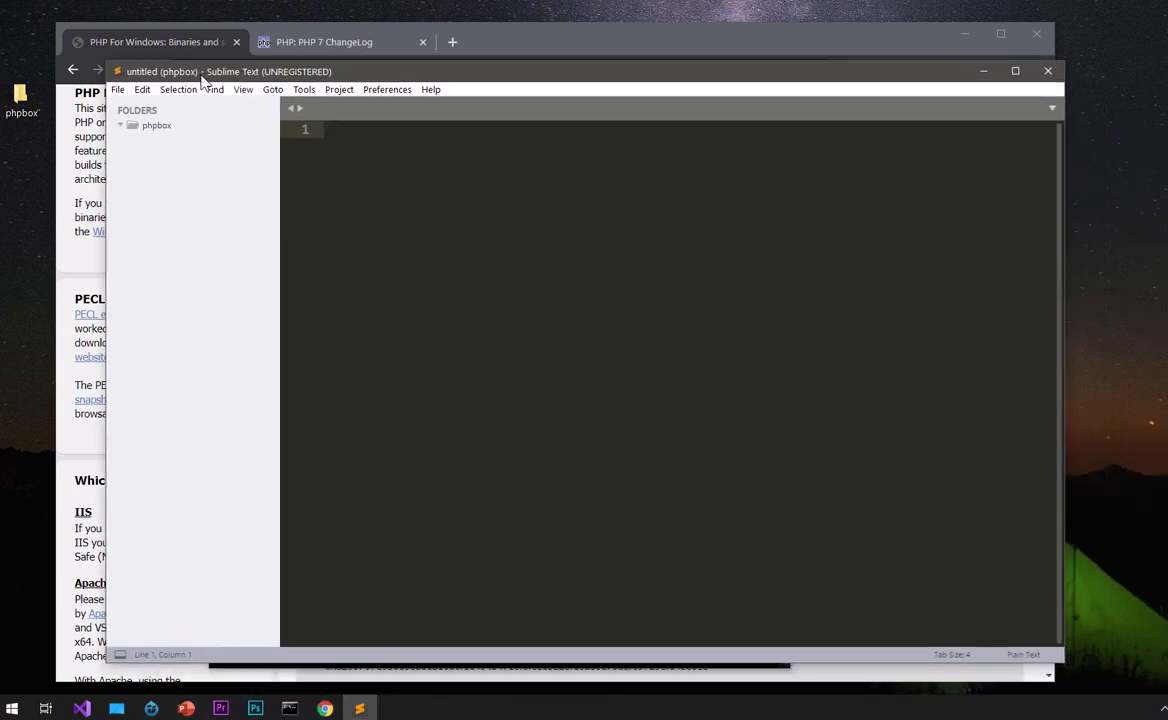
{"action": "right_click", "coordinate": [156, 131]}
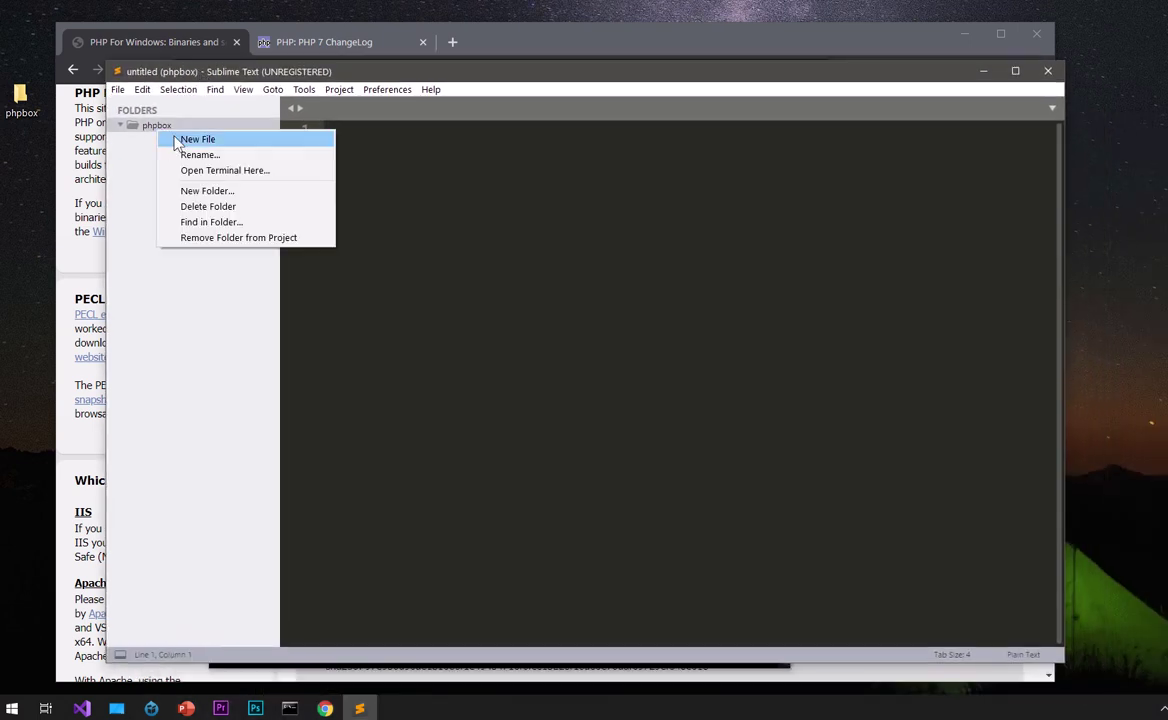
{"action": "left_click", "coordinate": [190, 140]}
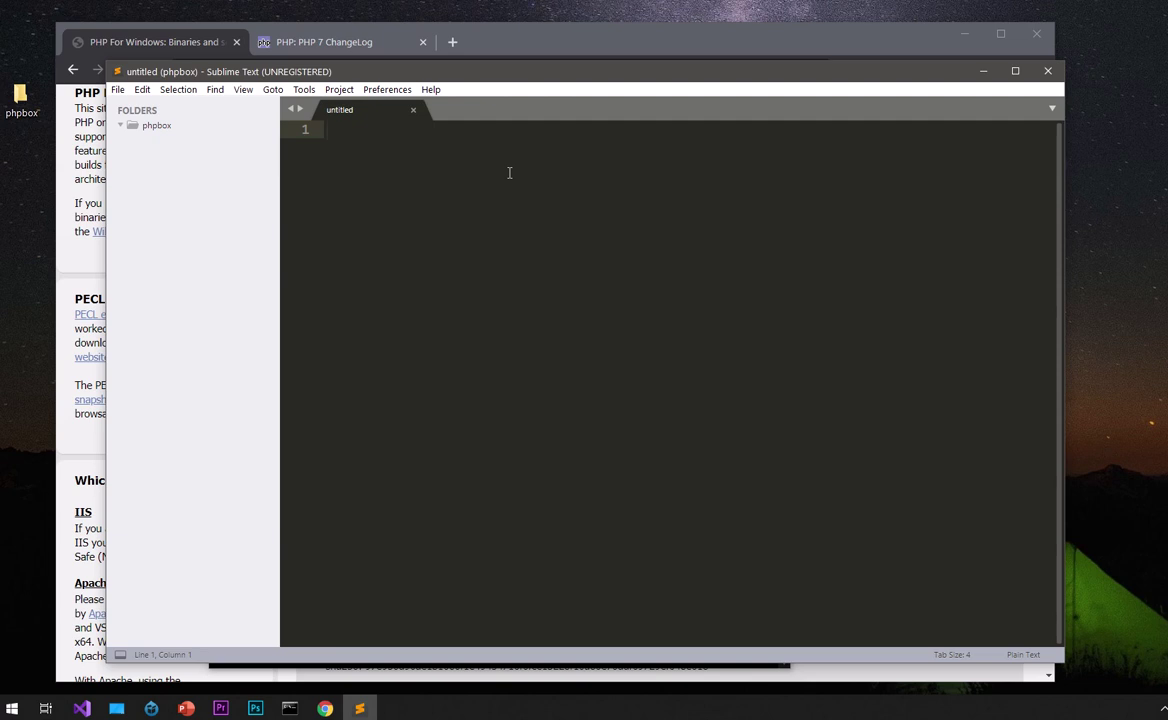
{"action": "key", "text": "ctrl+s"}
{"action": "type", "text": "ins"}
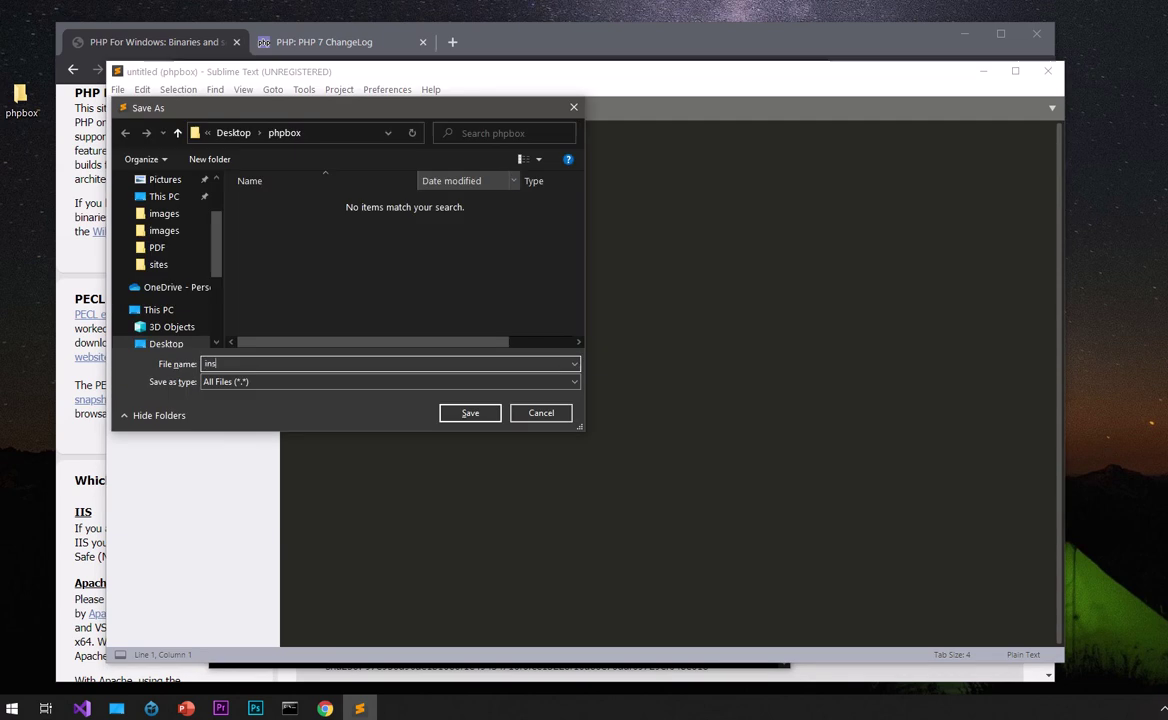
{"action": "type", "text": "ex.php"}
{"action": "key", "text": "Return"}
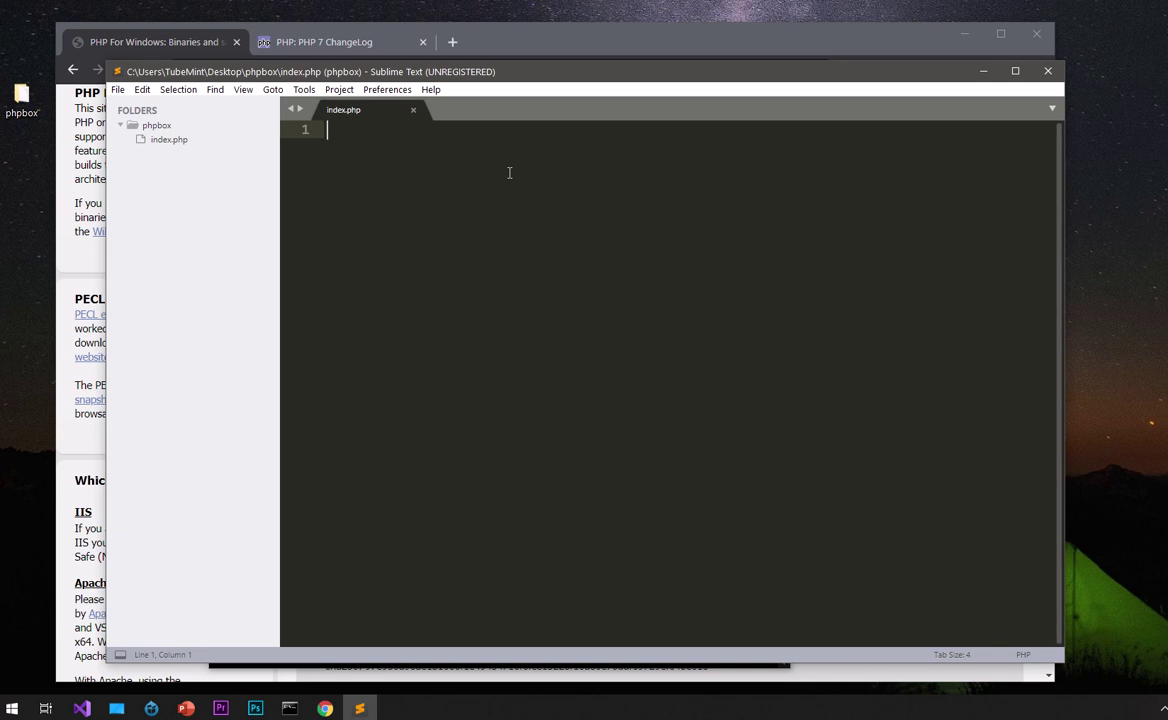
Write a PHP block calling phpinfo(); in index.php and save it.
{"action": "type", "text": "php"}
{"action": "key", "text": "Tab"}
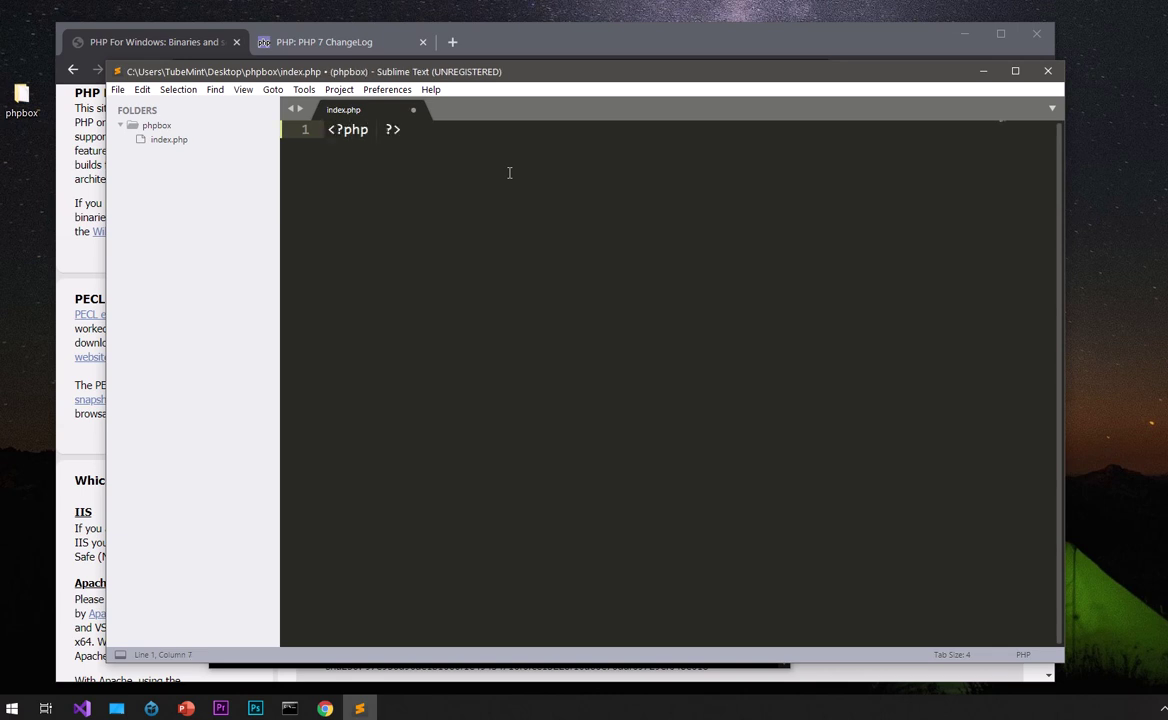
{"action": "key", "text": "Return"}
{"action": "key", "text": "Return"}
{"action": "key", "text": "Return"}
{"action": "key", "text": "Return"}
{"action": "key", "text": "Return"}
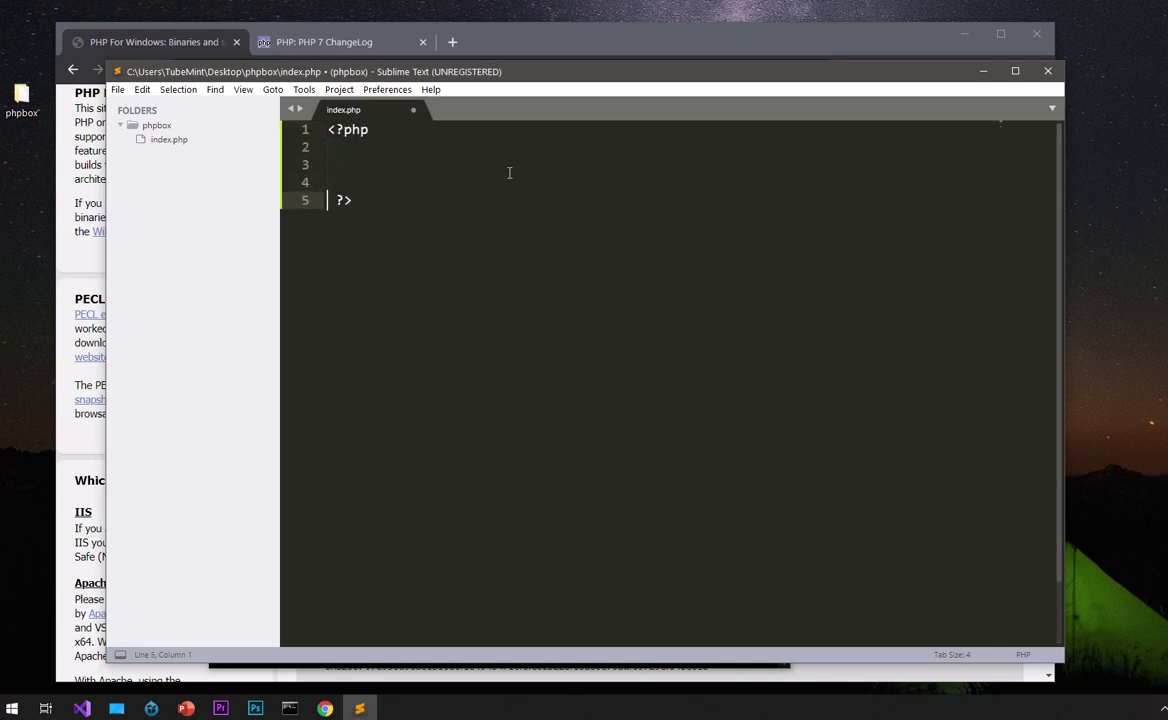
{"action": "key", "text": "Up"}
{"action": "key", "text": "Up"}
{"action": "key", "text": "Up"}
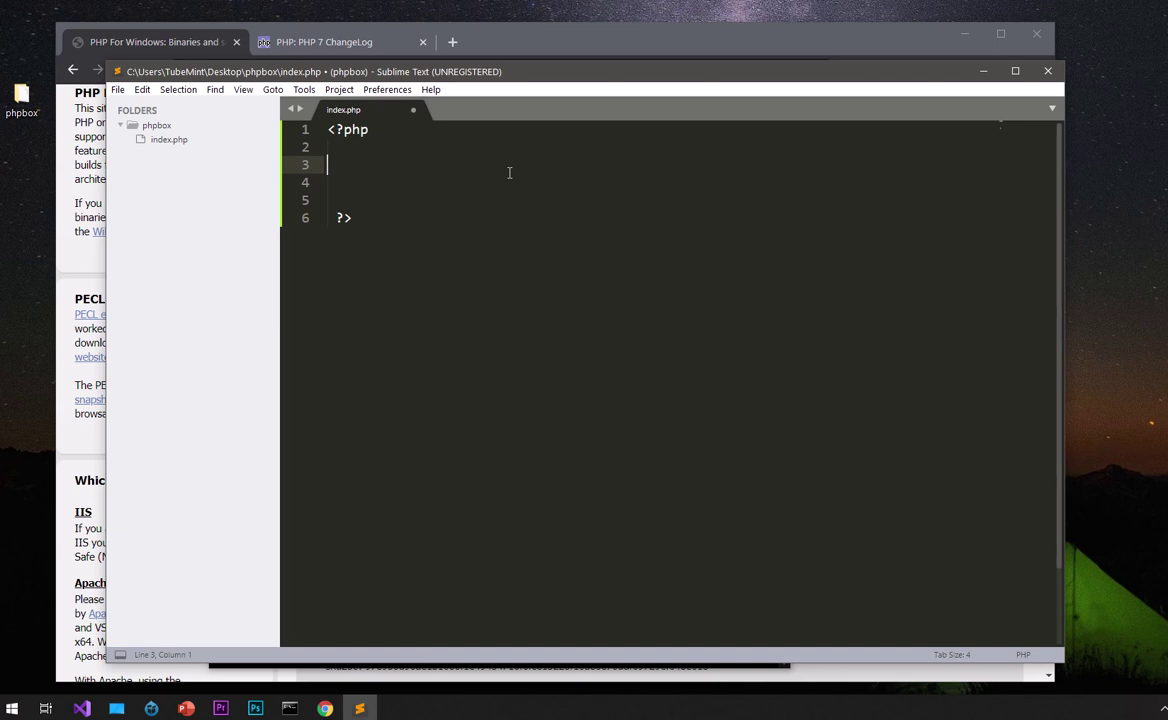
{"action": "key", "text": "Tab"}
{"action": "type", "text": "php"}
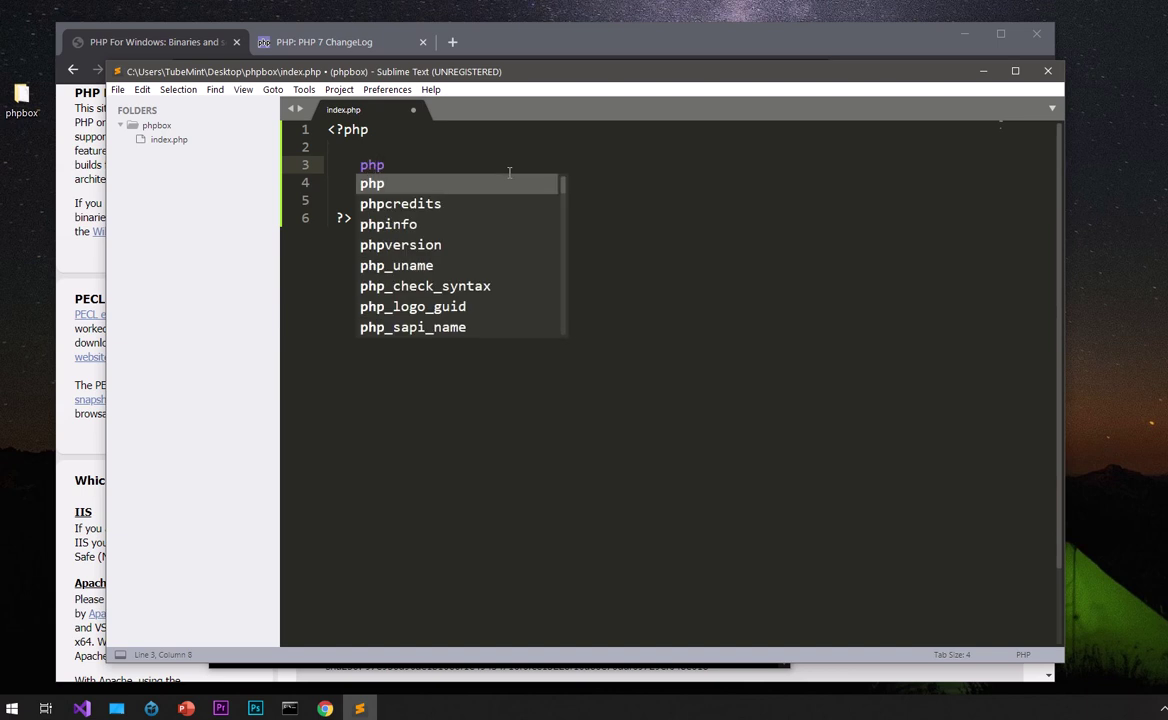
{"action": "key", "text": "Down"}
{"action": "key", "text": "Down"}
{"action": "key", "text": "Return"}
{"action": "key", "text": "Right"}
{"action": "type", "text": ";"}
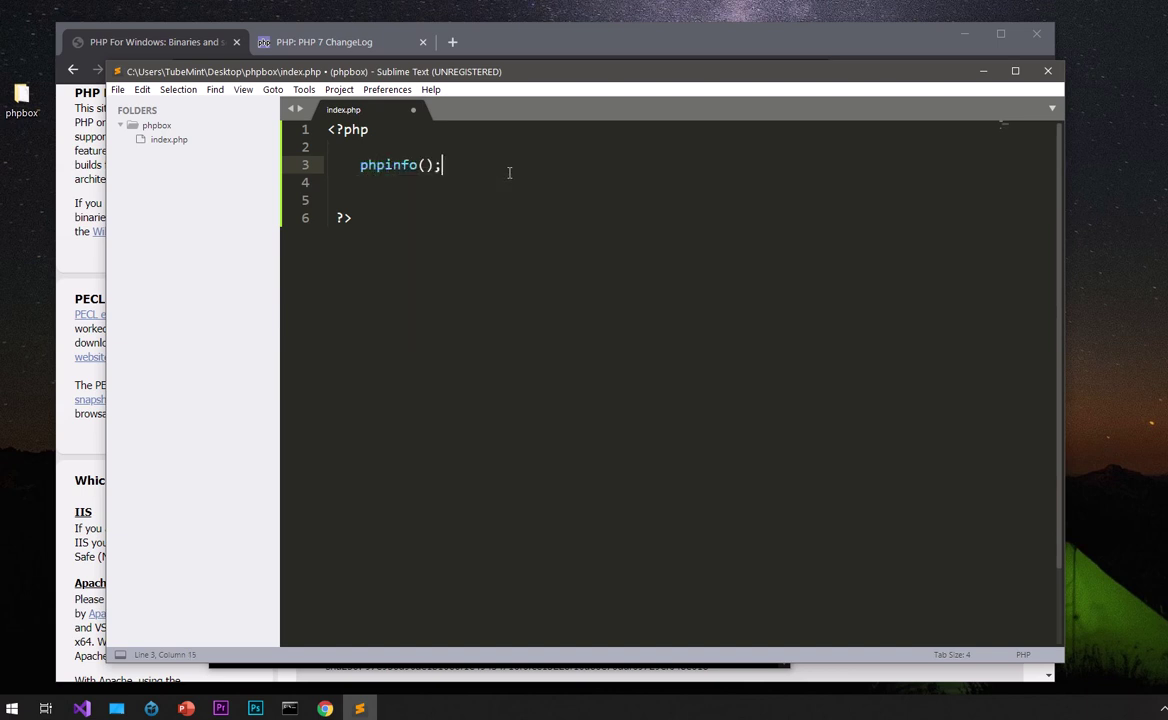
{"action": "key", "text": "ctrl+s"}
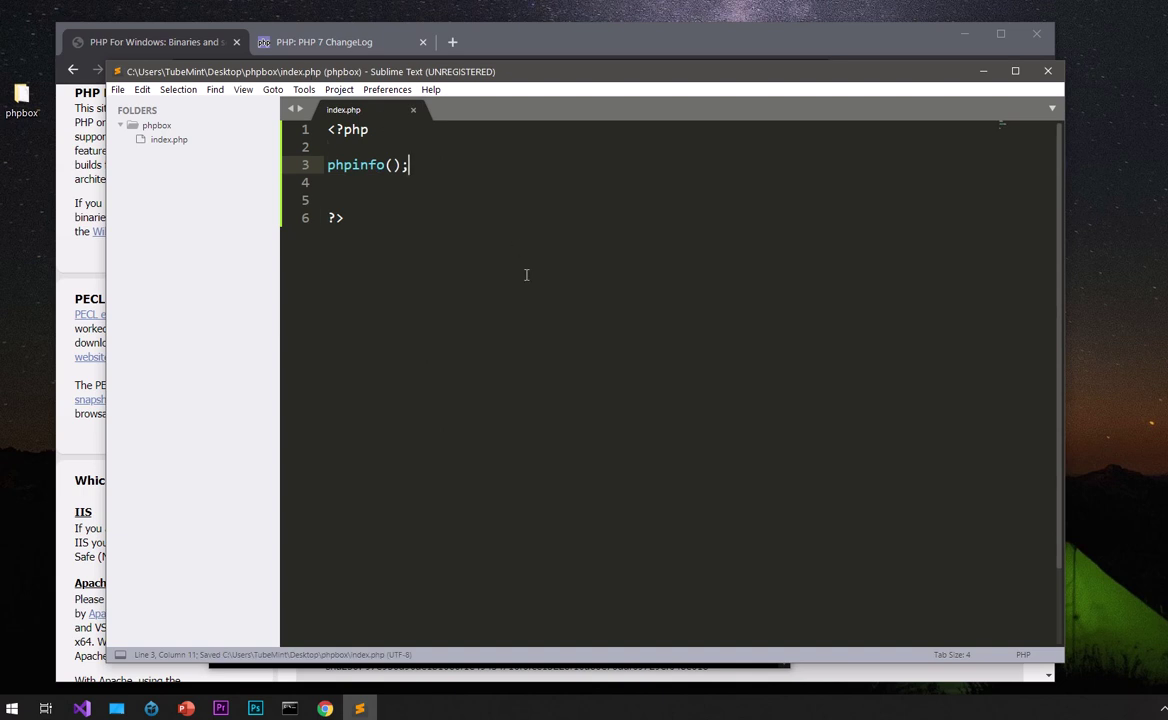
Open a console in phpbox and run php -S 127.0.0.1:80 to start the development server.
{"action": "key", "text": "ctrl+shift+t"}
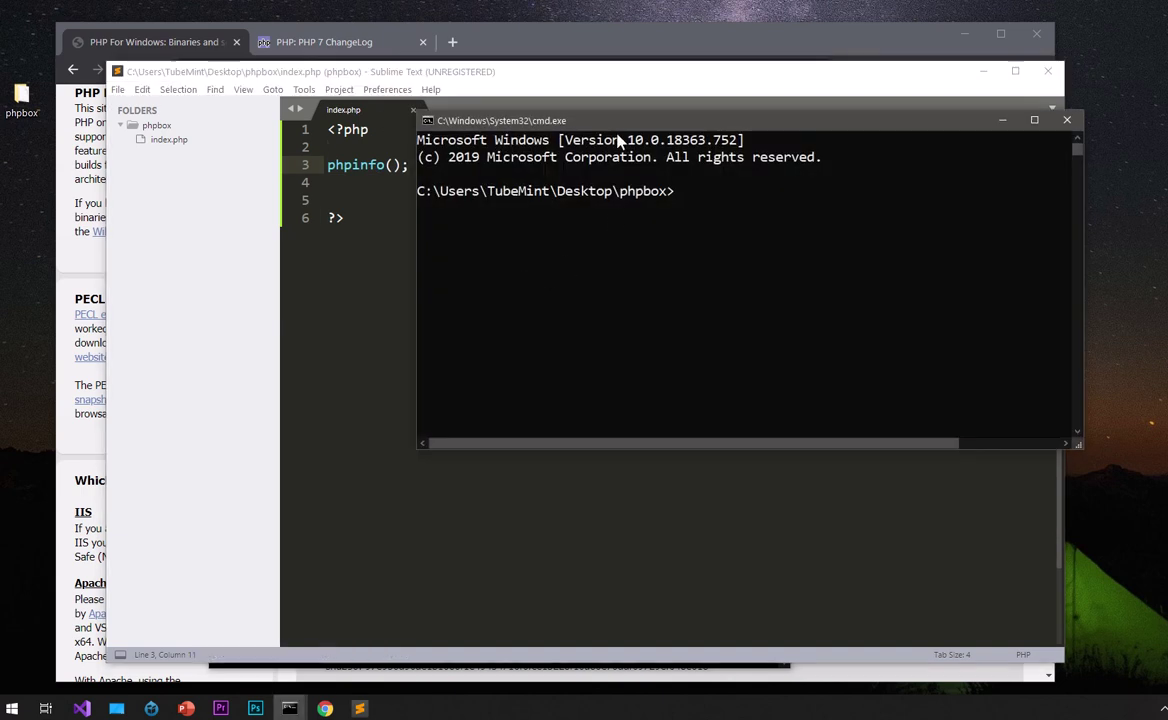
{"action": "left_click_drag", "start_coordinate": [614, 126], "coordinate": [407, 230]}
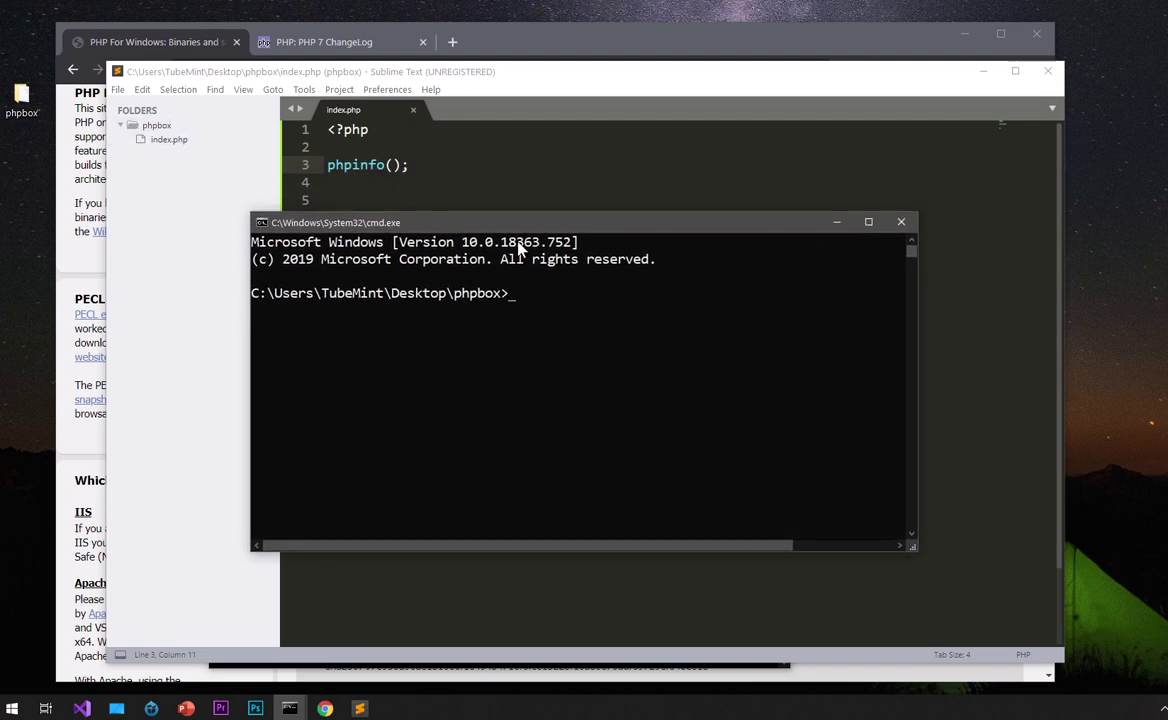
{"action": "type", "text": "php -V"}
{"action": "key", "text": "BackSpace"}
{"action": "type", "text": "S"}
{"action": "type", "text": "128"}
{"action": "key", "text": "BackSpace"}
{"action": "type", "text": "7.0.0.1"}
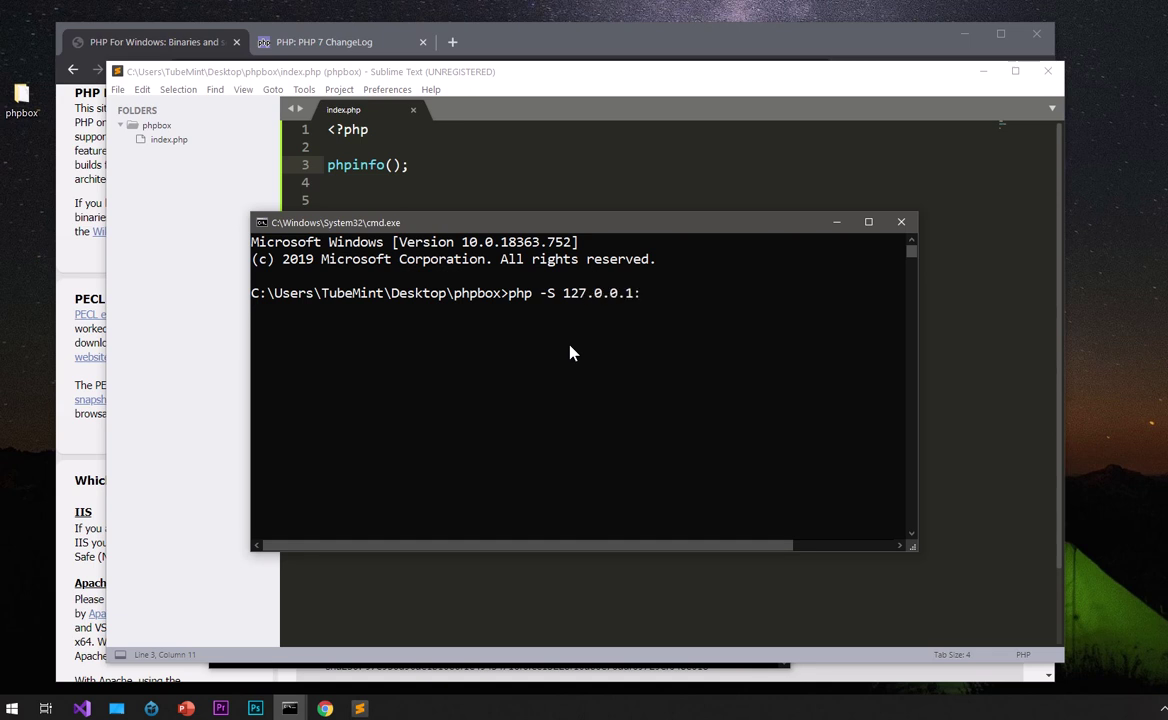
{"action": "type", "text": ":80"}
{"action": "key", "text": "Return"}
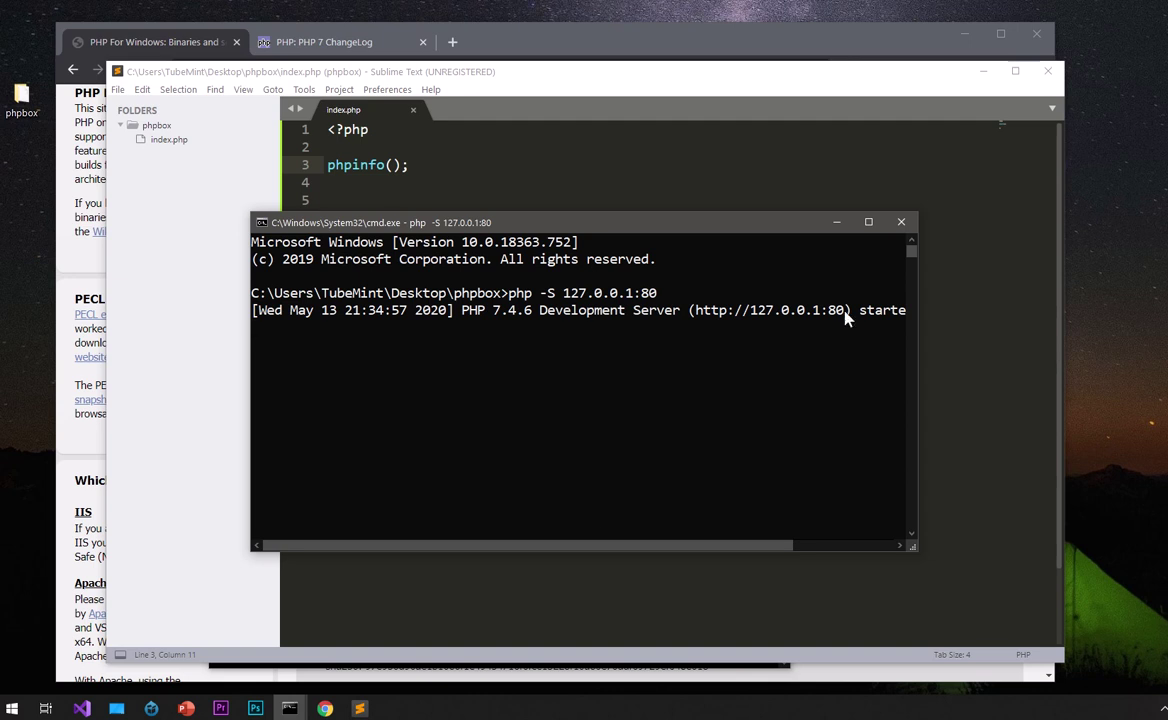
Bring Chrome to the front and reload the PHP downloads page.
{"action": "left_click", "coordinate": [326, 708]}
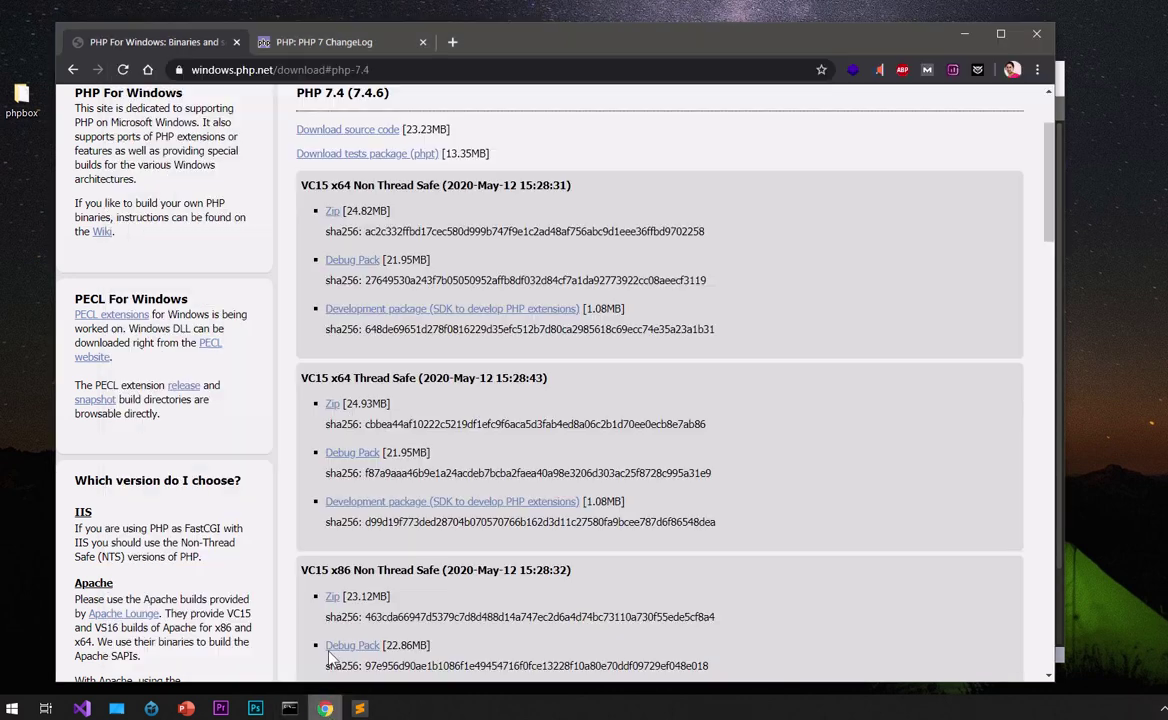
{"action": "left_click", "coordinate": [333, 77]}
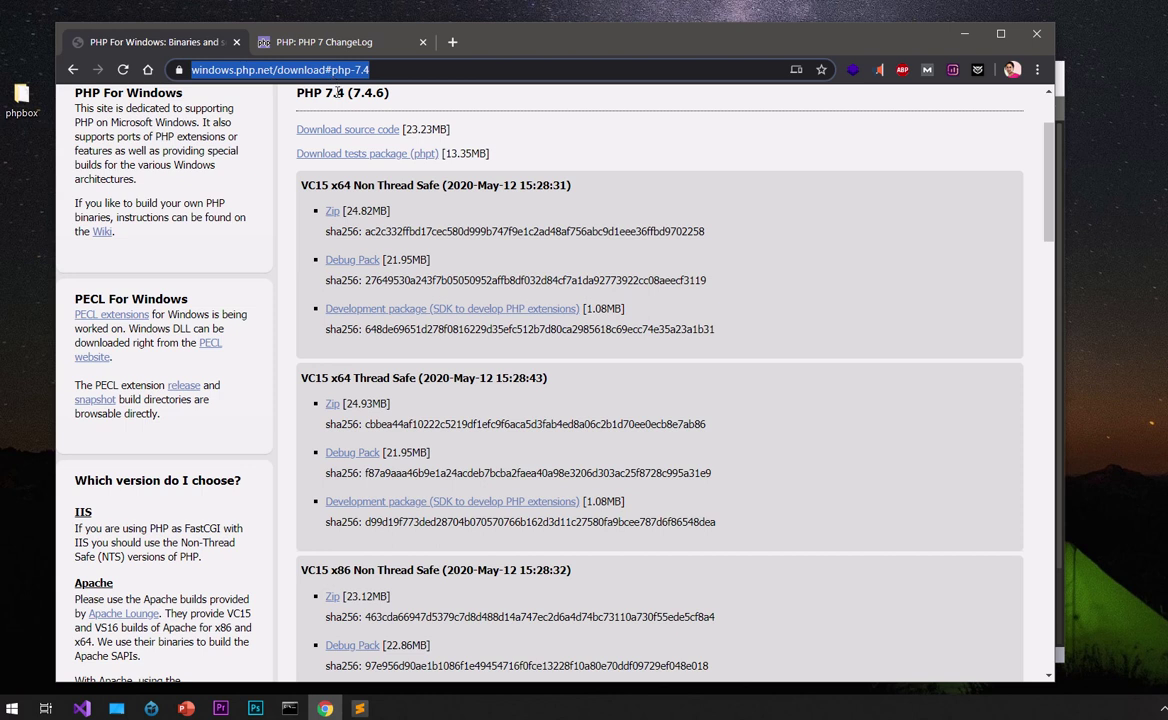
{"action": "key", "text": "Return"}
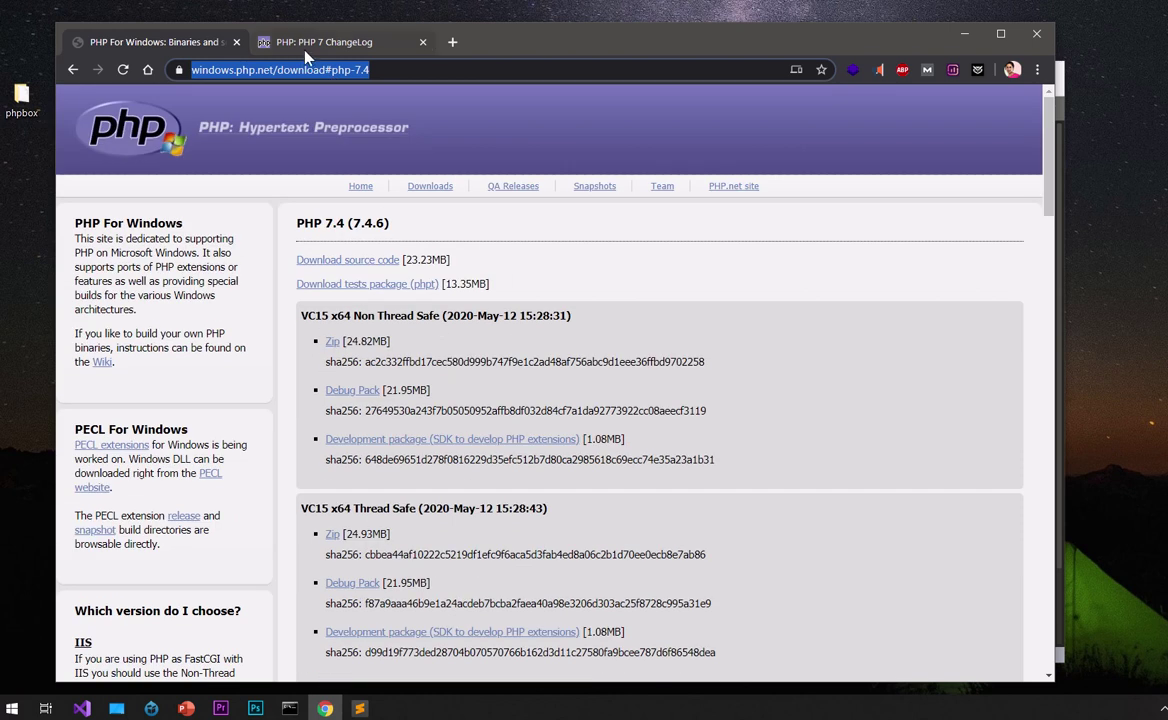
In the ChangeLog tab, load localhost:80 and scroll through the PHP 7.4.6 phpinfo() page.
{"action": "left_click", "coordinate": [277, 43]}
{"action": "left_click", "coordinate": [366, 70]}
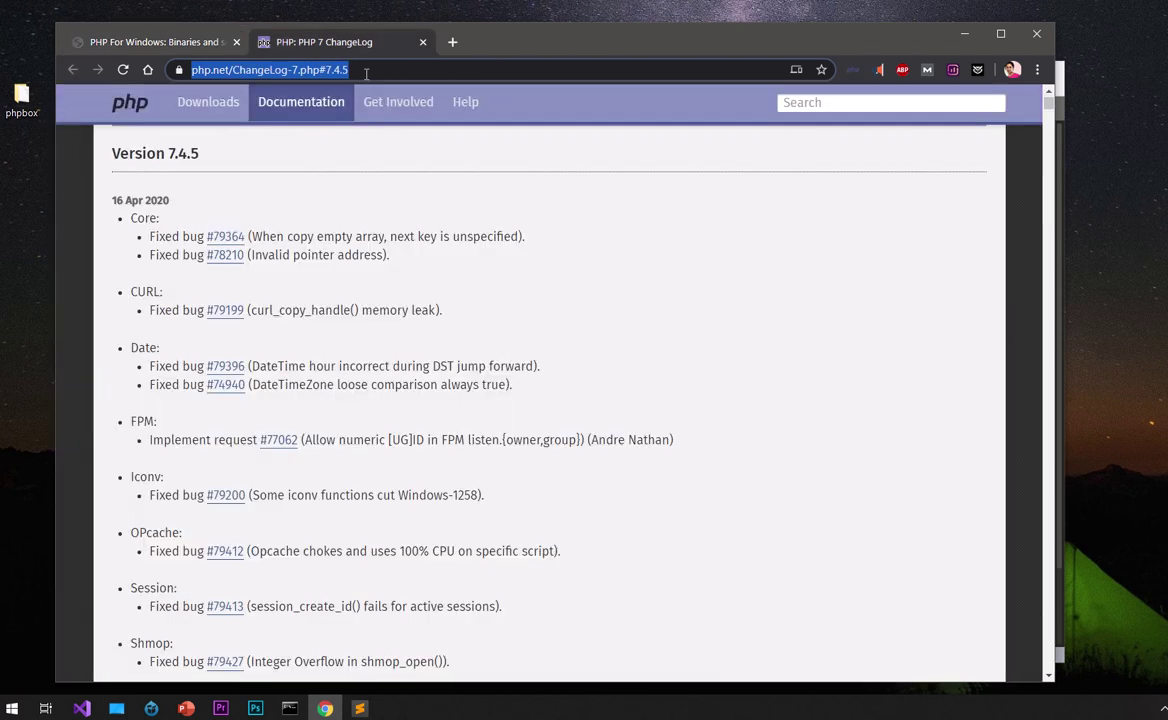
{"action": "key", "text": "BackSpace"}
{"action": "type", "text": "l"}
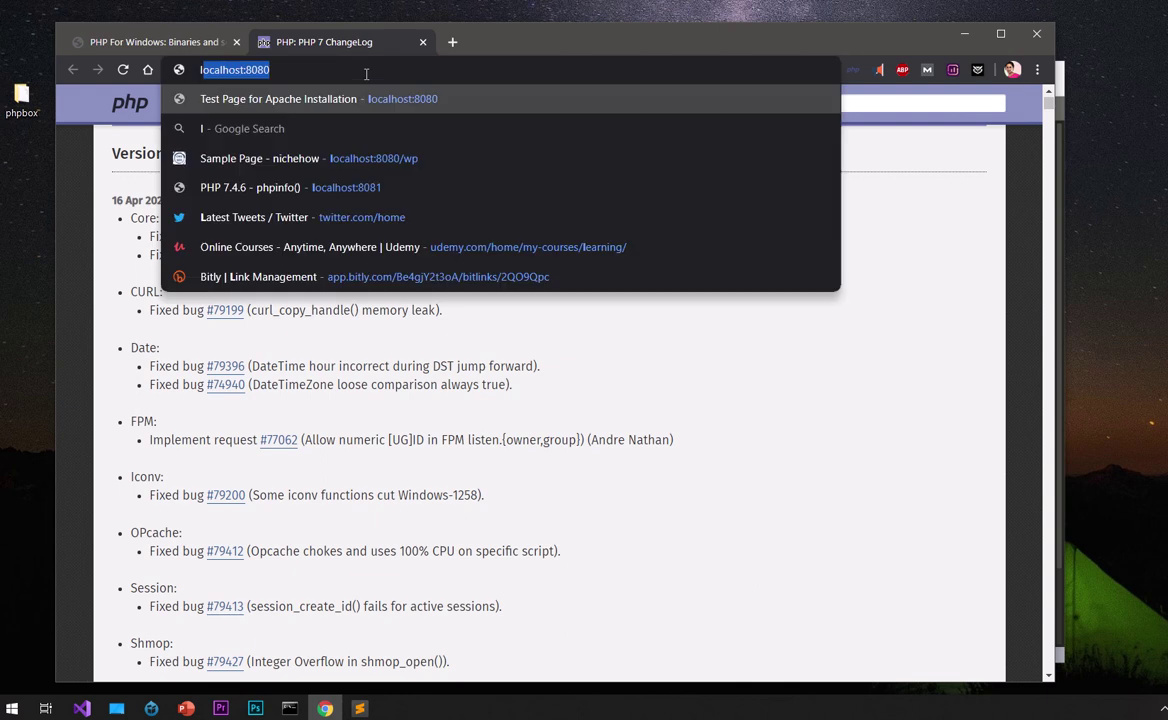
{"action": "type", "text": "ocalhost:808"}
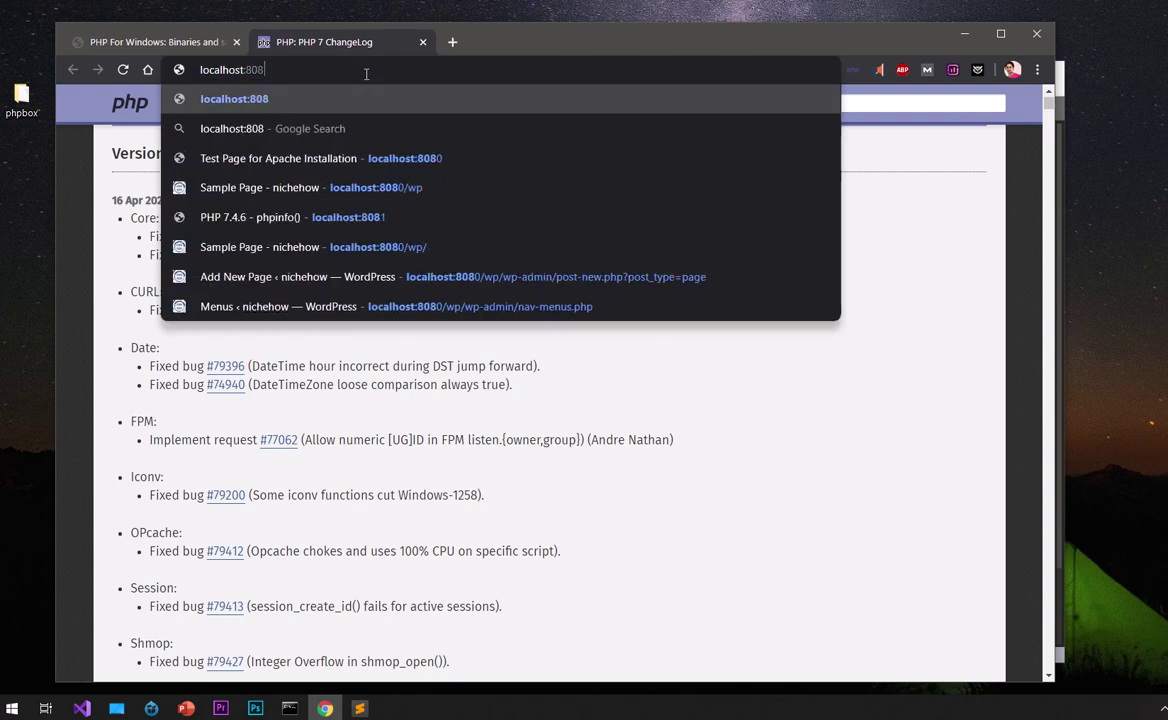
{"action": "key", "text": "Delete"}
{"action": "key", "text": "Return"}
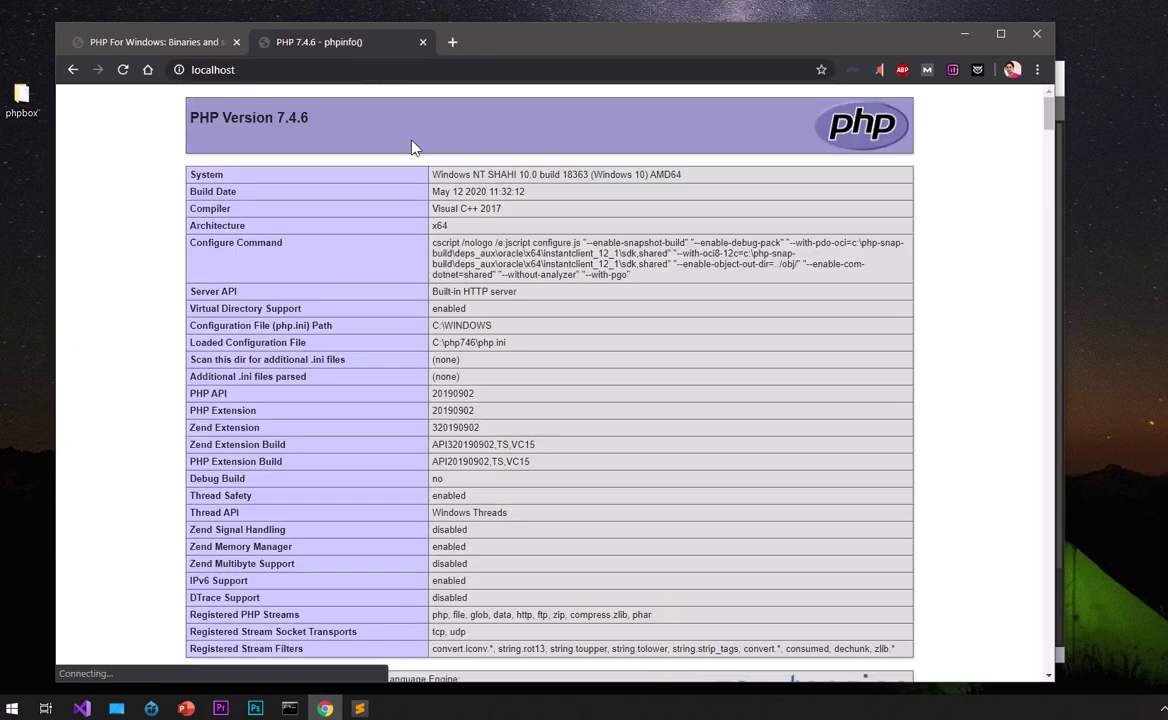
{"action": "scroll", "coordinate": [507, 443], "scroll_direction": "down", "scroll_amount": 20}
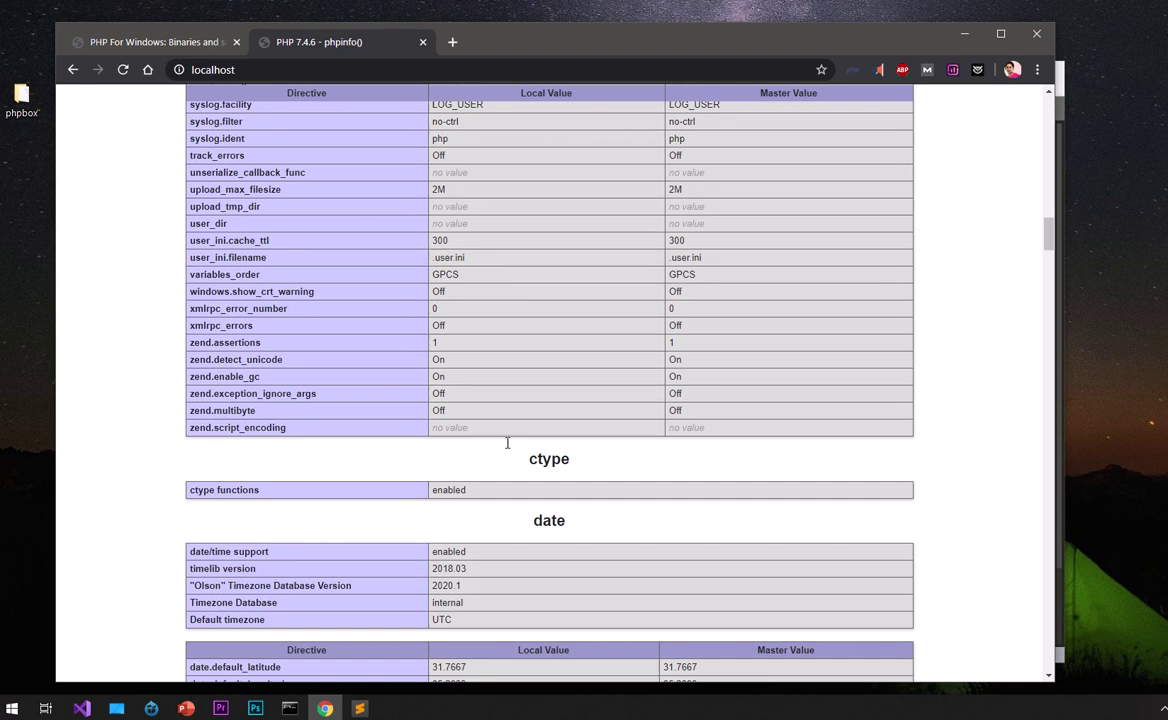
{"action": "scroll", "coordinate": [507, 443], "scroll_direction": "up", "scroll_amount": 6}
{"action": "scroll", "coordinate": [507, 443], "scroll_direction": "up", "scroll_amount": 20}
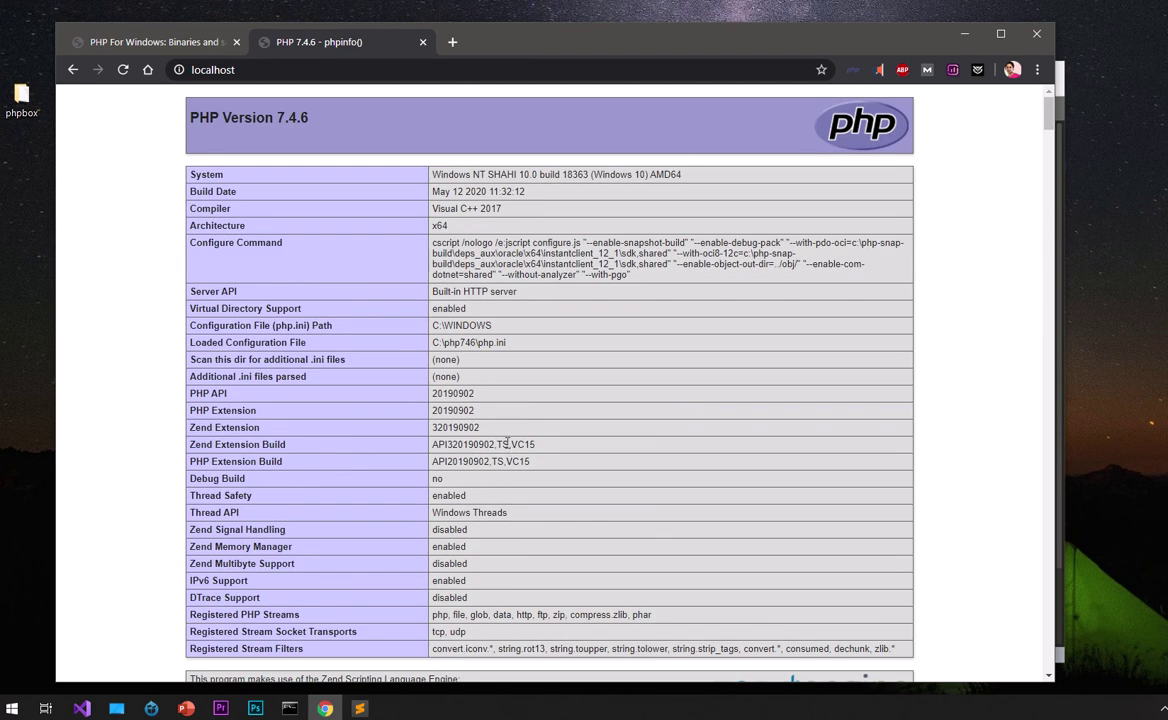
{"action": "scroll", "coordinate": [507, 443], "scroll_direction": "down", "scroll_amount": 20}
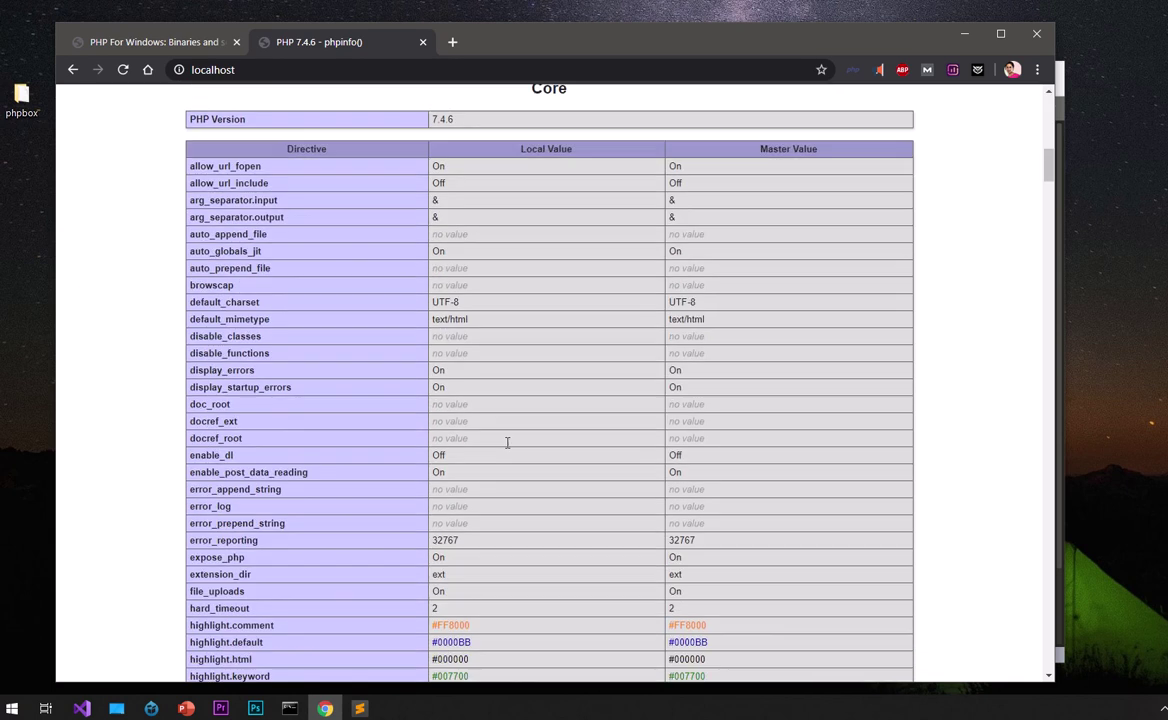
{"action": "scroll", "coordinate": [507, 443], "scroll_direction": "down", "scroll_amount": 20}
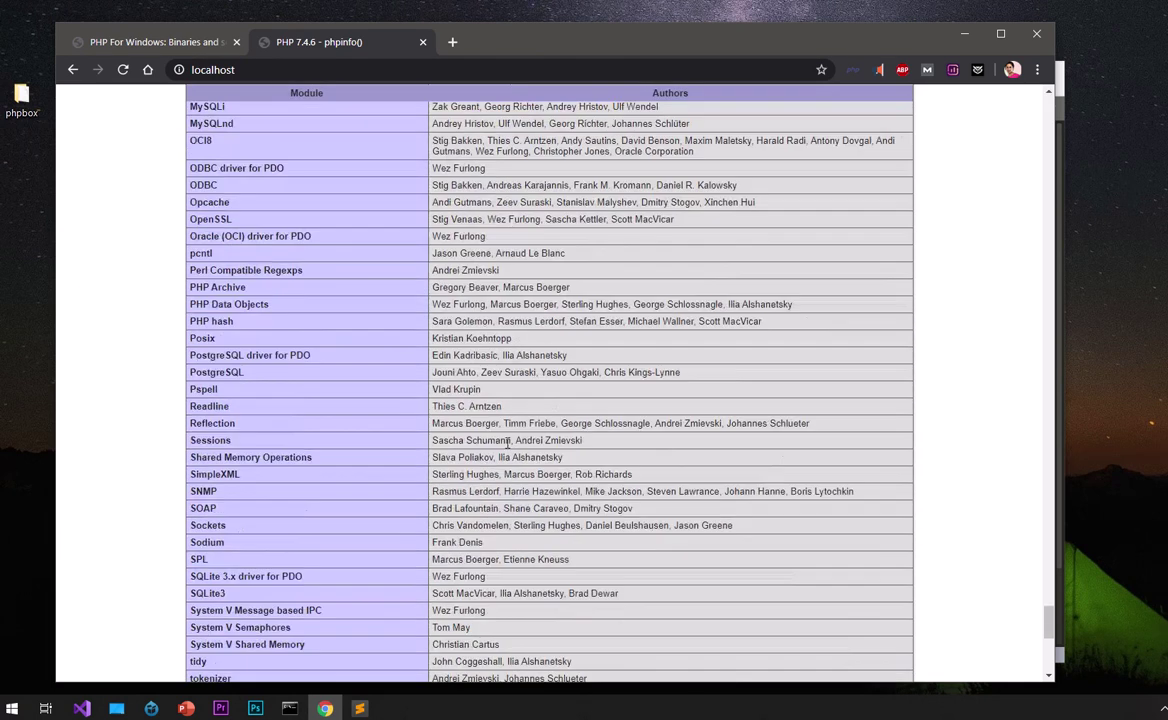
{"action": "scroll", "coordinate": [507, 443], "scroll_direction": "up", "scroll_amount": 10}
{"action": "scroll", "coordinate": [507, 443], "scroll_direction": "up", "scroll_amount": 20}
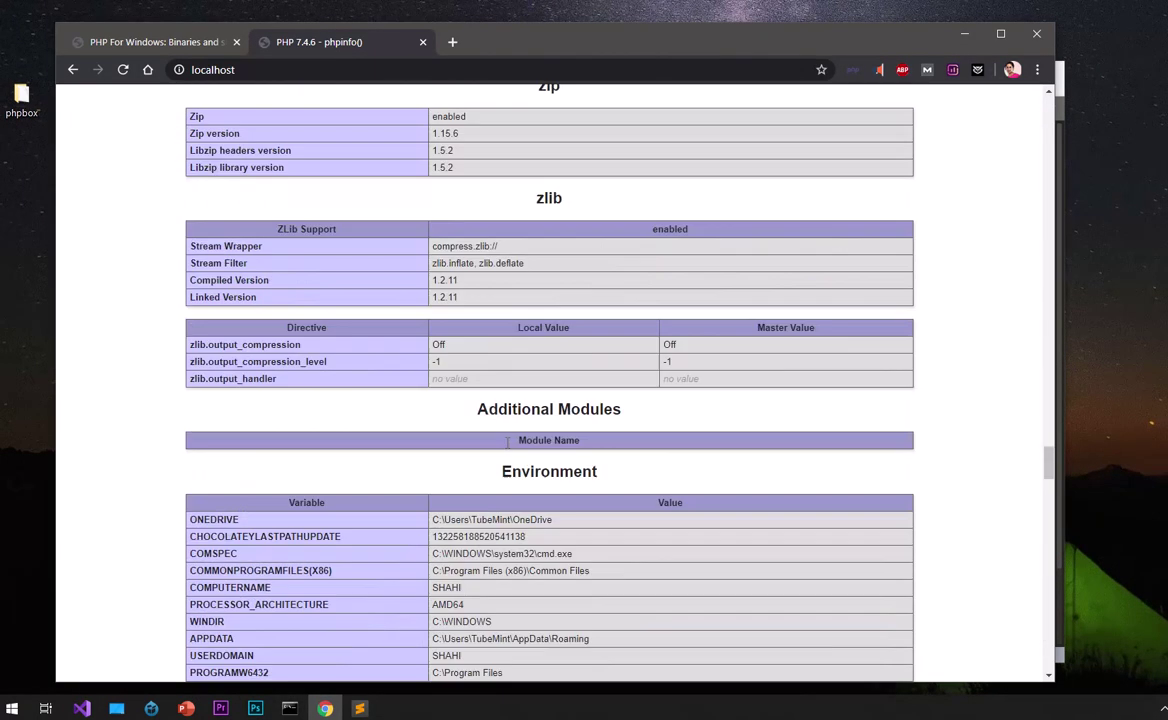
{"action": "scroll", "coordinate": [507, 443], "scroll_direction": "up", "scroll_amount": 20}
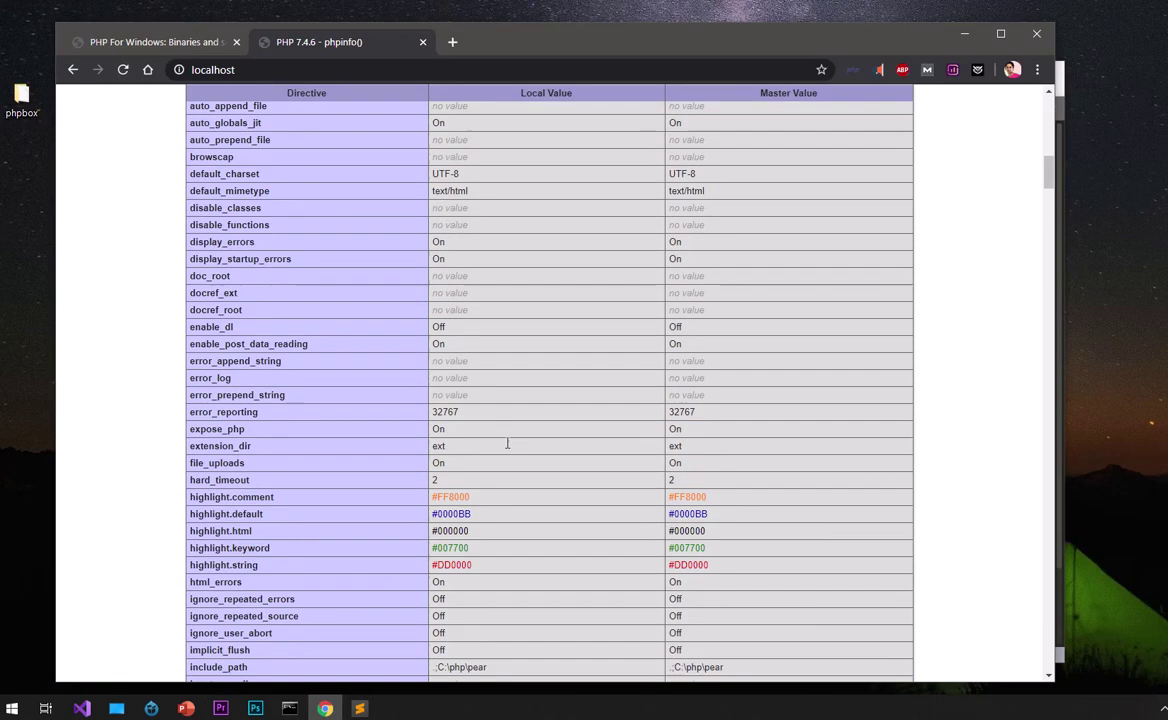